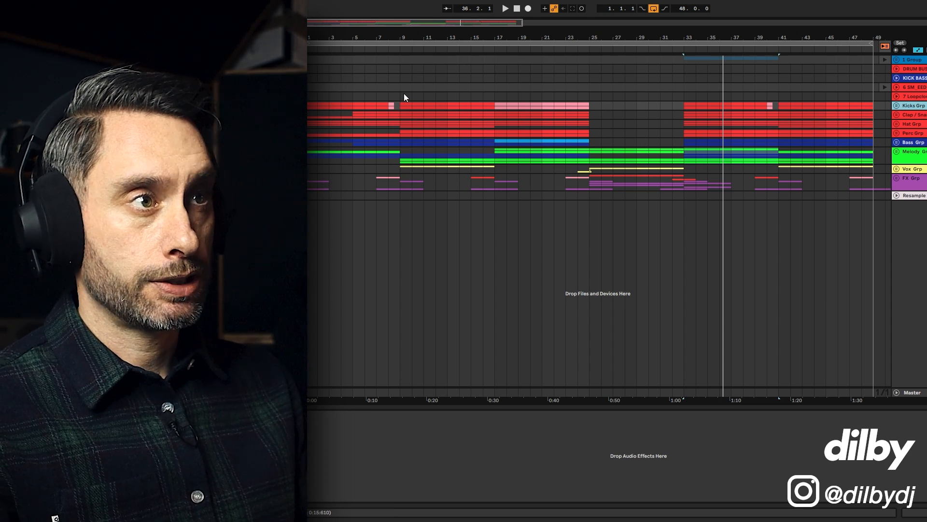
Step: Play the arrangement from bar 9 to hear the full section
{"action": "left_click", "coordinate": [402, 92]}
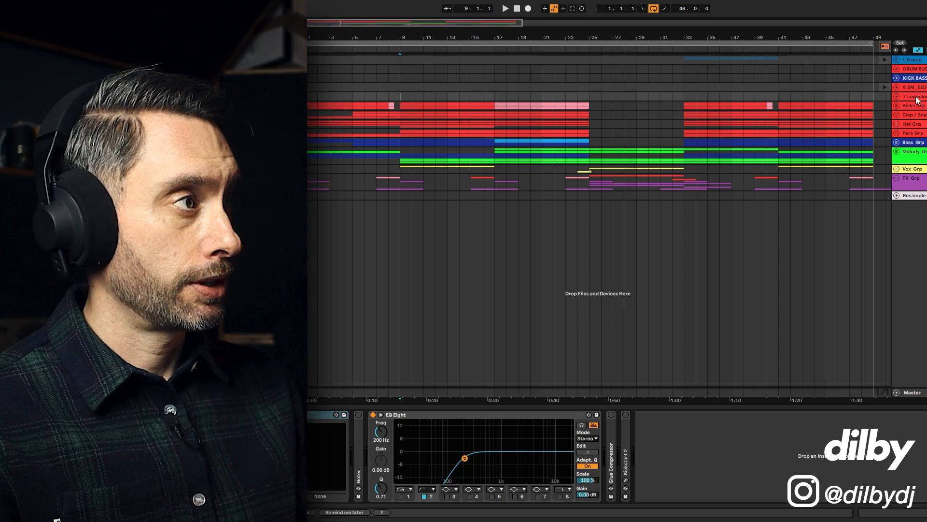
{"action": "key", "text": "space"}
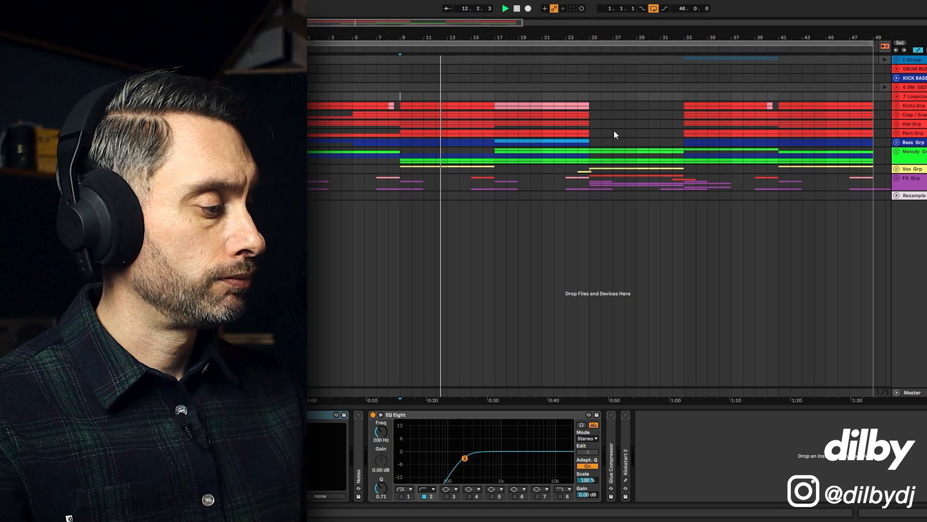
{"action": "key", "text": "space"}
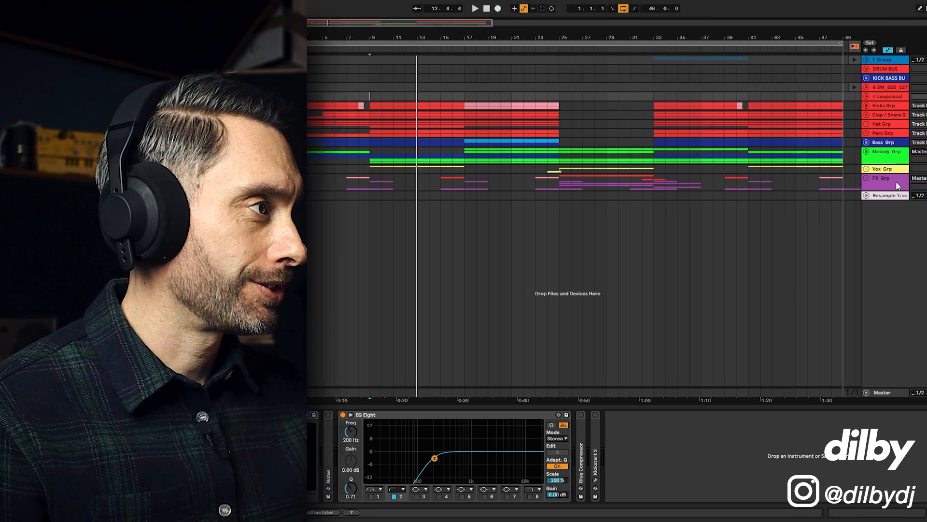
Step: Deactivate the FX, Vox, Melody, Bass, Perc, Hat and Clap / Snare groups, keeping Kicks Grp active
{"action": "left_click", "coordinate": [872, 179]}
{"action": "left_click", "coordinate": [875, 170]}
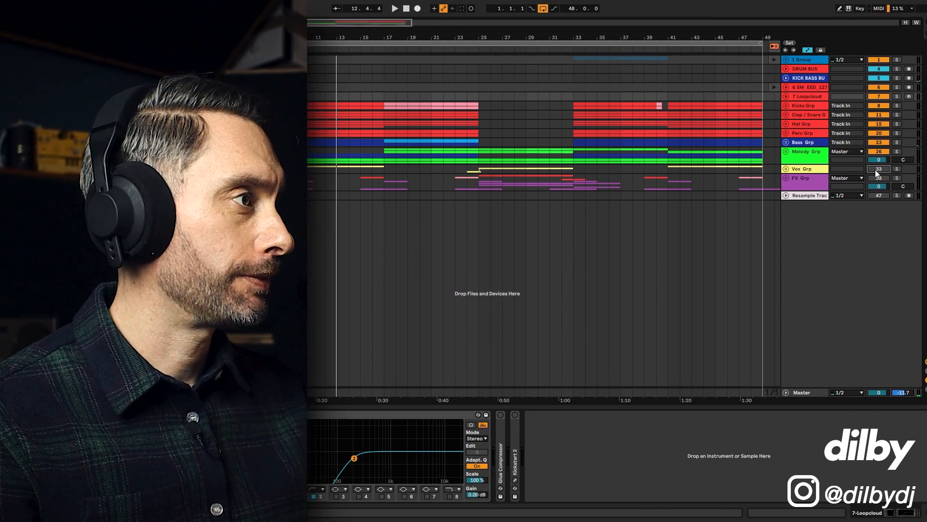
{"action": "left_click", "coordinate": [877, 151]}
{"action": "left_click", "coordinate": [879, 143]}
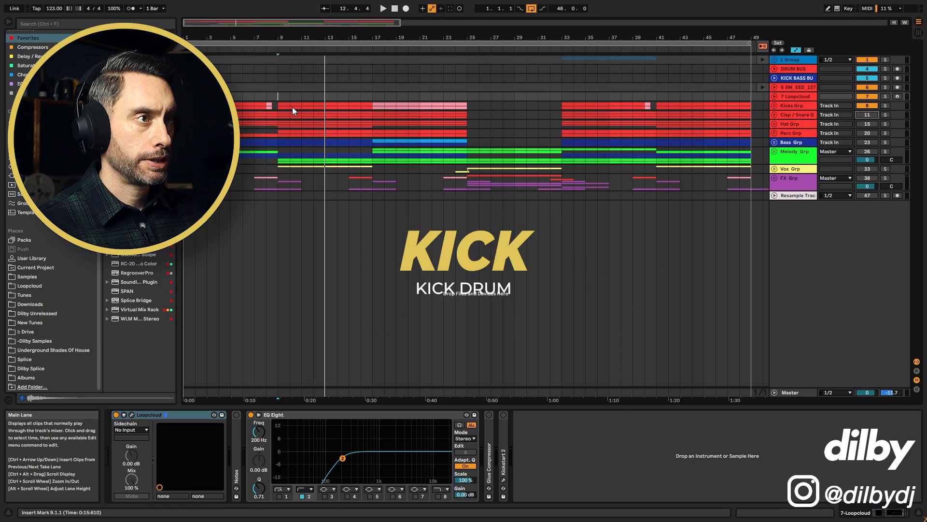
Step: Unfold Kicks Grp, play the Kick track and examine the Damon Jee Kick 4 waveform in the expanded sample view
{"action": "left_click", "coordinate": [290, 106]}
{"action": "left_click", "coordinate": [773, 105]}
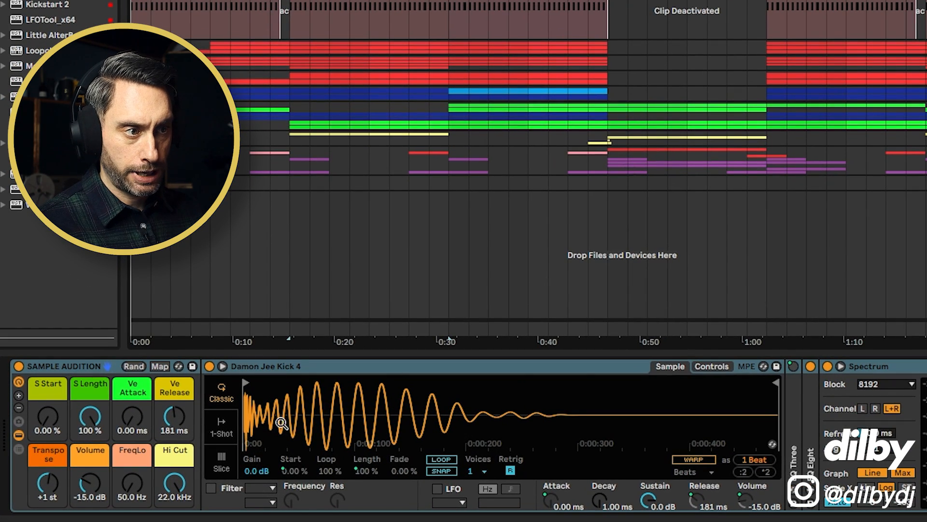
{"action": "key", "text": "space"}
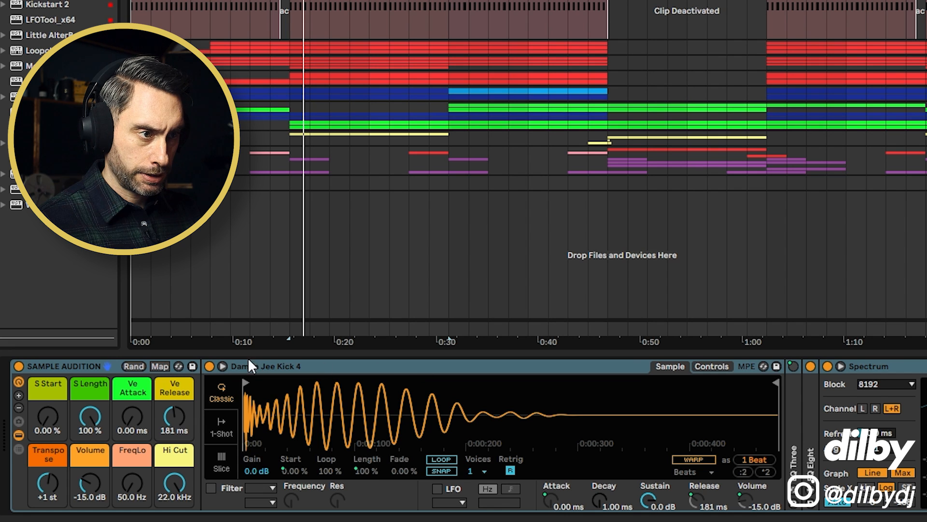
{"action": "left_click", "coordinate": [223, 366]}
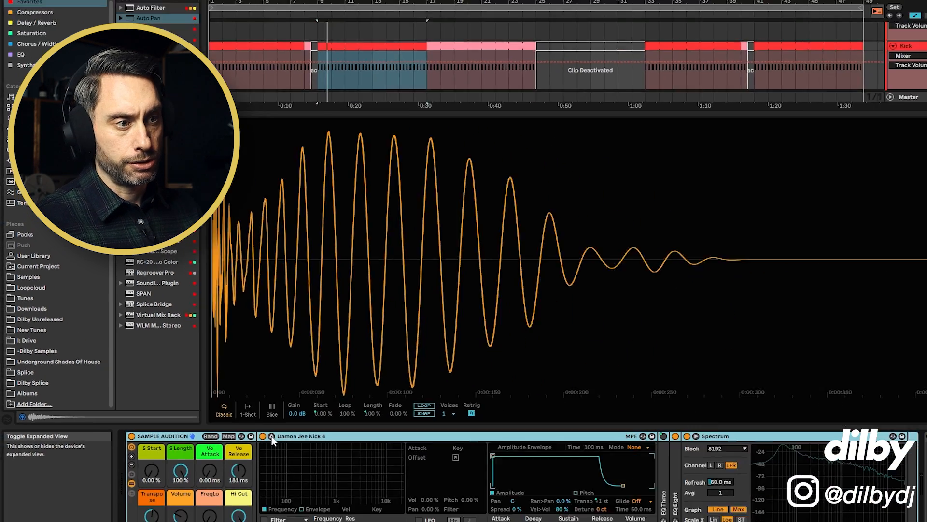
{"action": "left_click", "coordinate": [387, 509]}
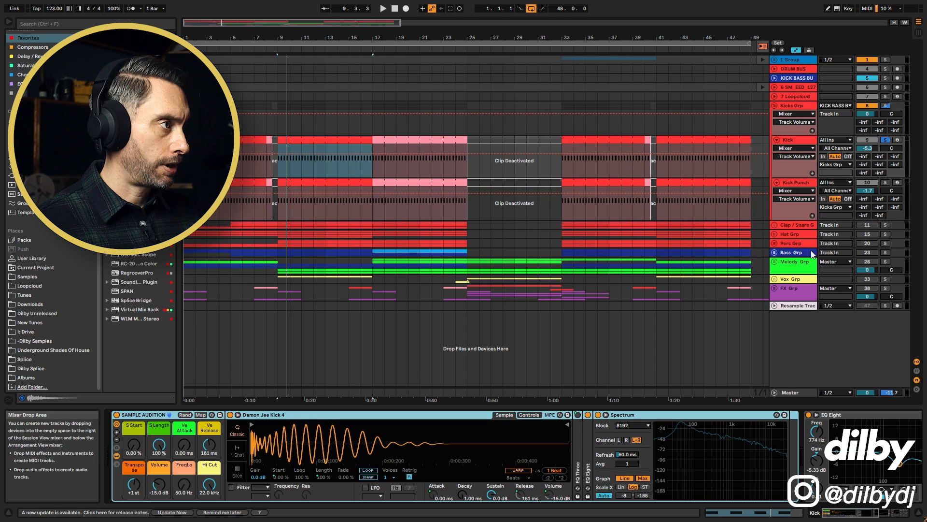
Step: Solo the Kick Punch track and play it on its own
{"action": "left_click", "coordinate": [811, 191]}
{"action": "left_click", "coordinate": [852, 185]}
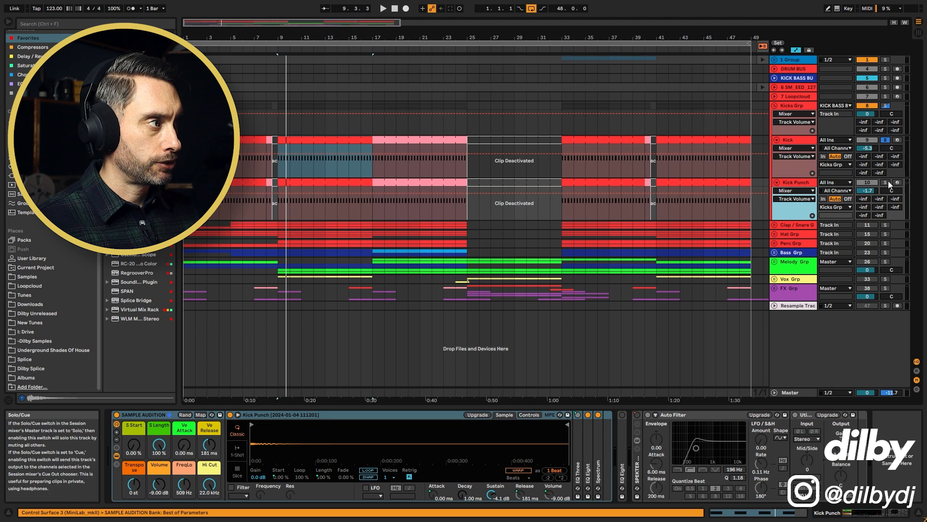
{"action": "left_click", "coordinate": [887, 183]}
{"action": "key", "text": "space"}
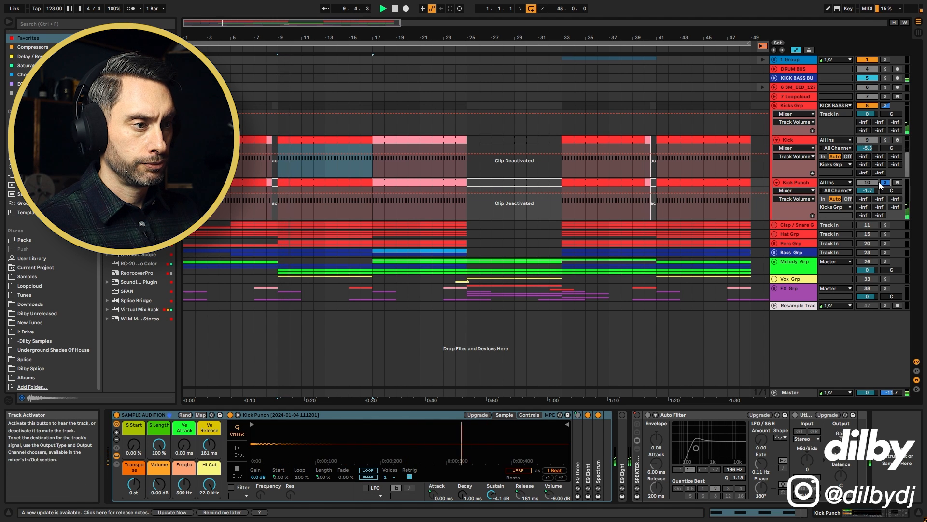
{"action": "key", "text": "space"}
Step: Solo the whole Kicks Grp and play both kick layers together
{"action": "double_click", "coordinate": [795, 183]}
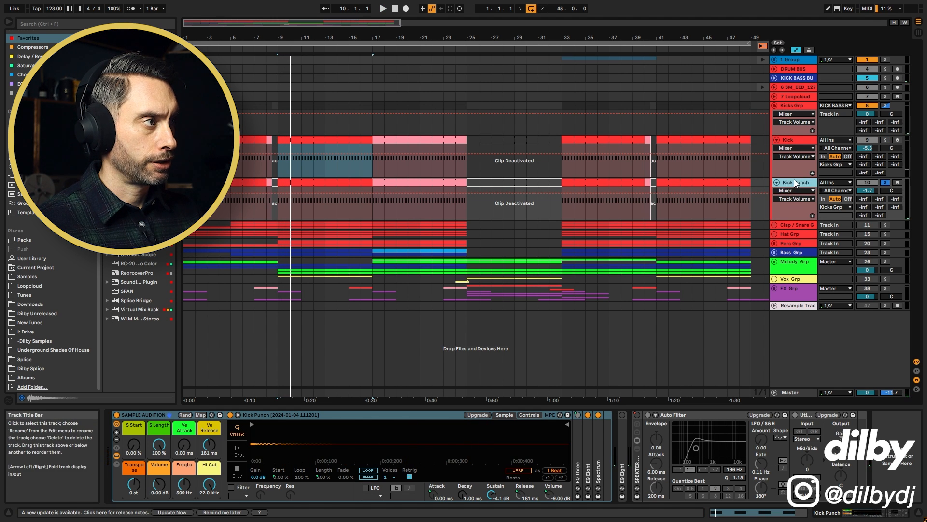
{"action": "left_click", "coordinate": [885, 105]}
{"action": "key", "text": "space"}
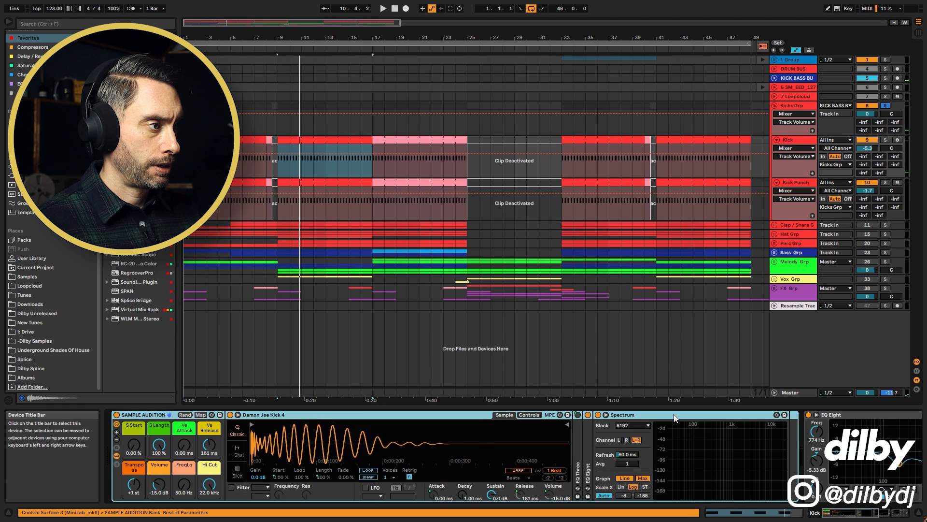
Step: Collapse the Kick track's Spectrum device and compare the sound with its EQ Eight bypassed and re-enabled
{"action": "double_click", "coordinate": [674, 414]}
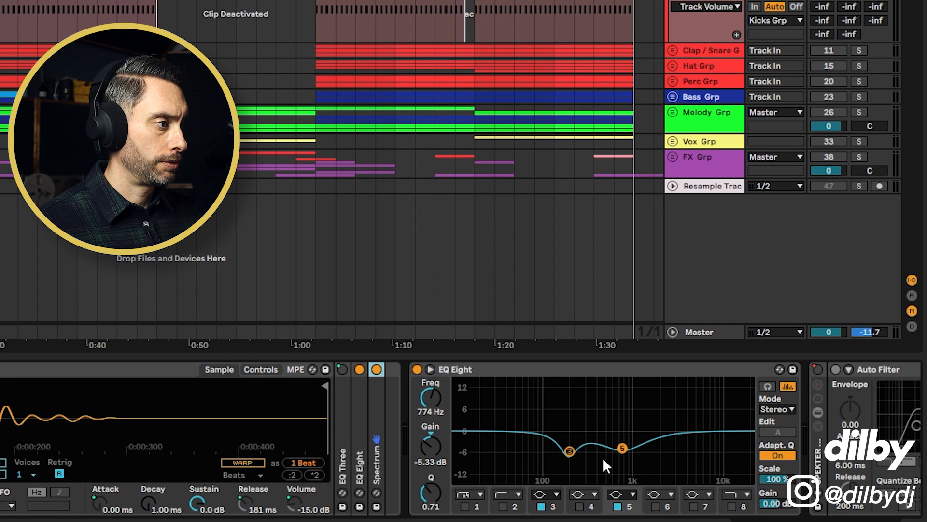
{"action": "left_click", "coordinate": [417, 368]}
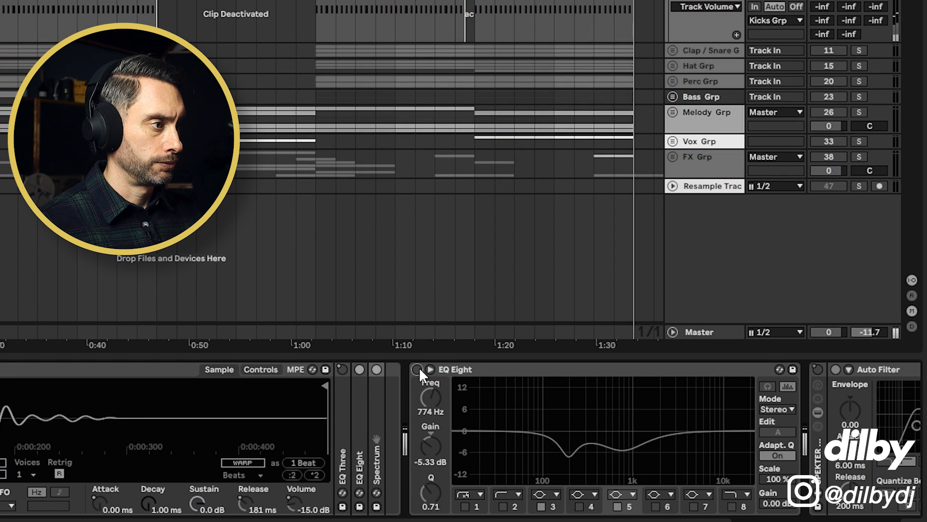
{"action": "left_click", "coordinate": [419, 367]}
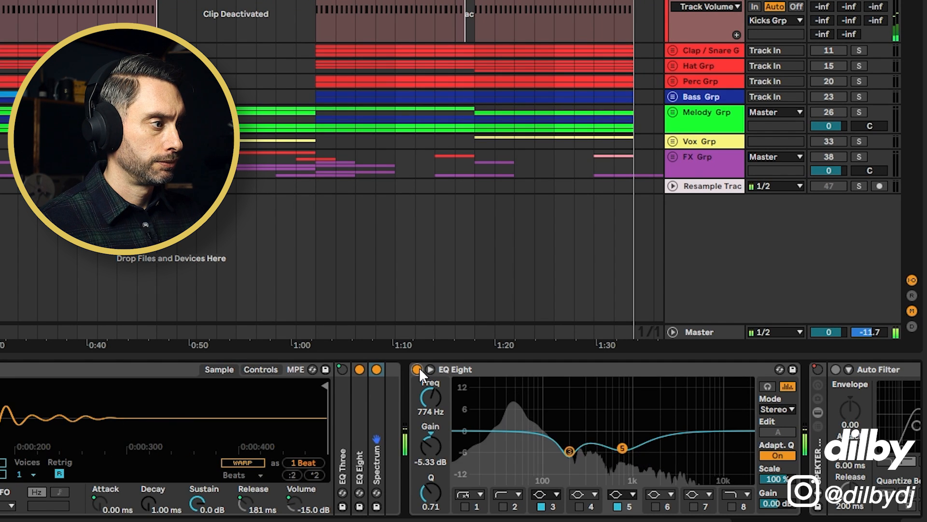
{"action": "key", "text": "space"}
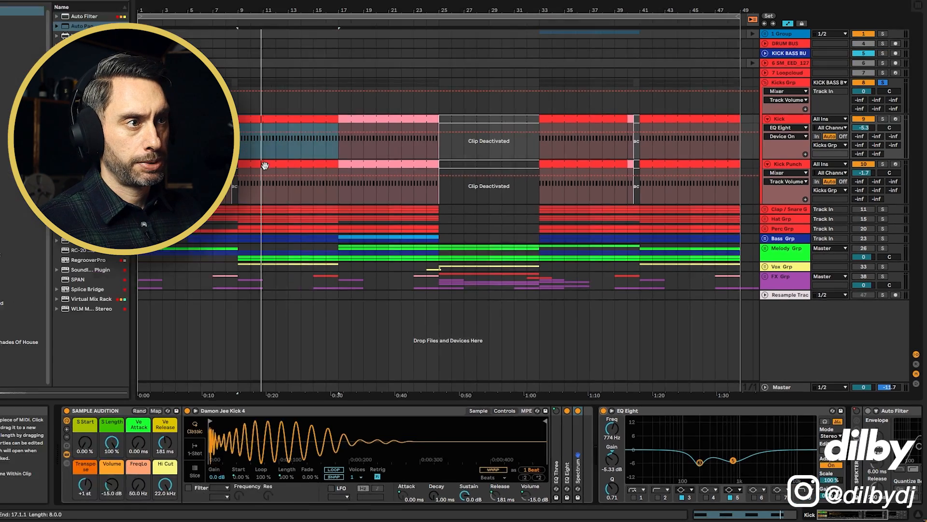
Step: Open the Kick Punch clip starting at bar 9 in an enlarged note editor and inspect its C3 notes
{"action": "left_click", "coordinate": [308, 181]}
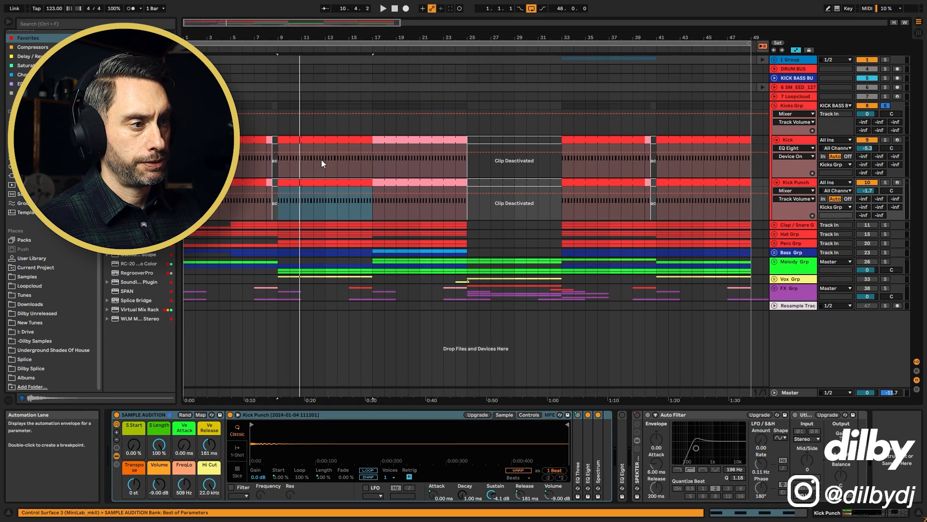
{"action": "double_click", "coordinate": [337, 183]}
{"action": "left_click_drag", "start_coordinate": [472, 403], "coordinate": [466, 289]}
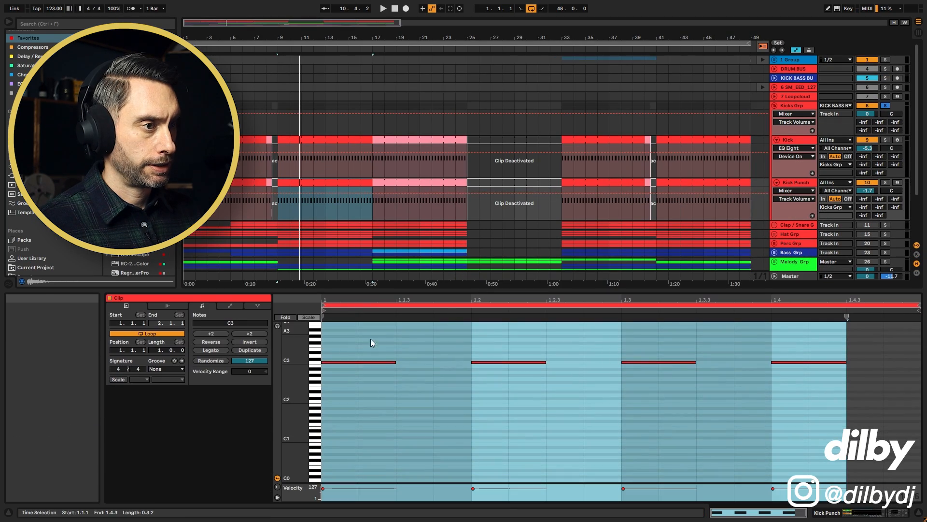
{"action": "left_click_drag", "start_coordinate": [295, 349], "coordinate": [329, 349]}
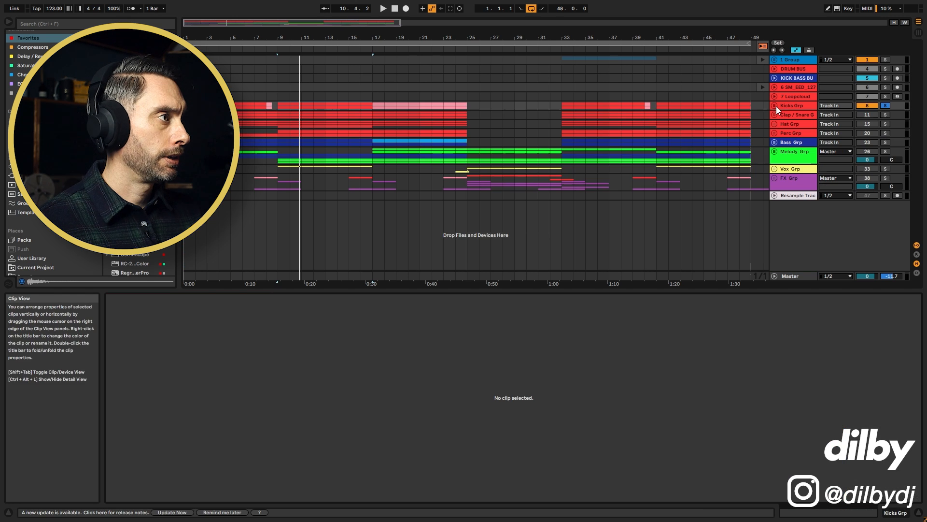
Step: Fold Kicks Grp, then unfold and activate the Clap / Snare group
{"action": "left_click", "coordinate": [776, 106]}
{"action": "left_click", "coordinate": [774, 115]}
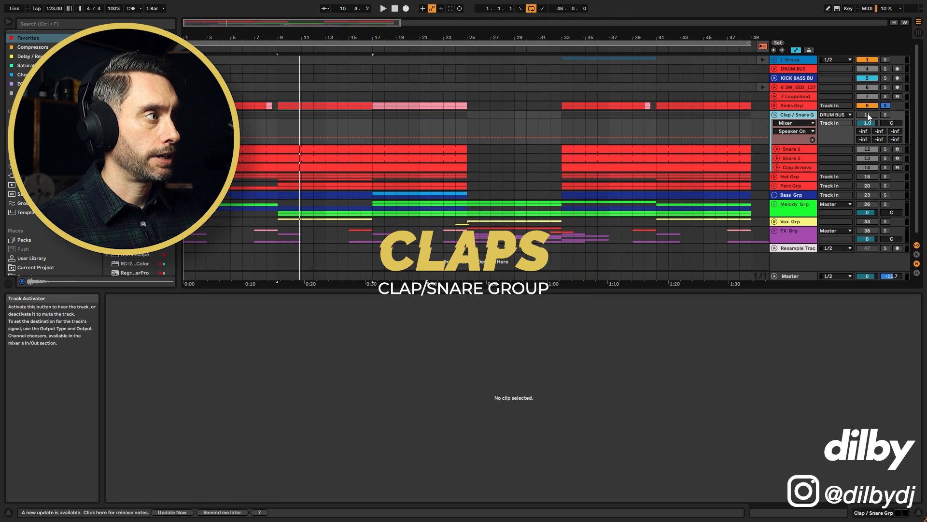
{"action": "left_click", "coordinate": [773, 149]}
Step: Open the Snare 1 clip and inspect its C3 notes up close in the note editor
{"action": "double_click", "coordinate": [366, 149]}
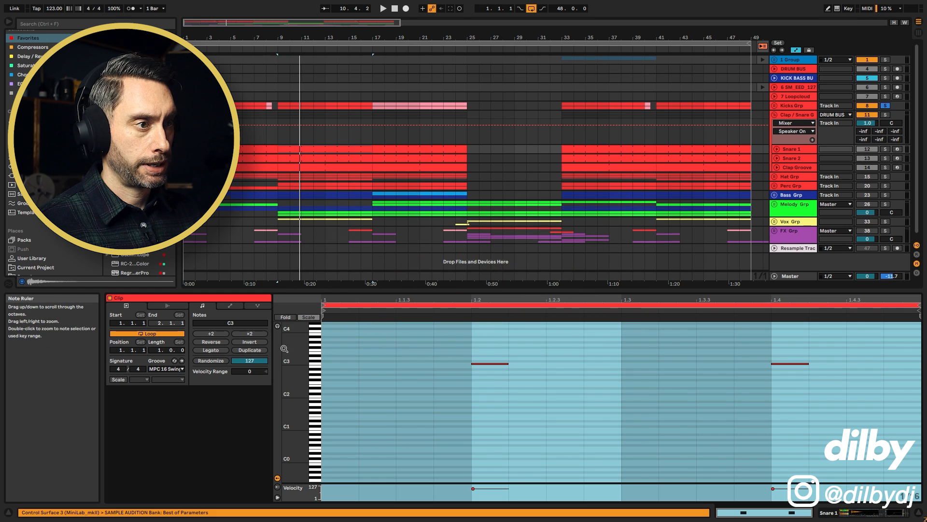
{"action": "left_click_drag", "start_coordinate": [285, 355], "coordinate": [309, 358]}
{"action": "left_click", "coordinate": [795, 158]}
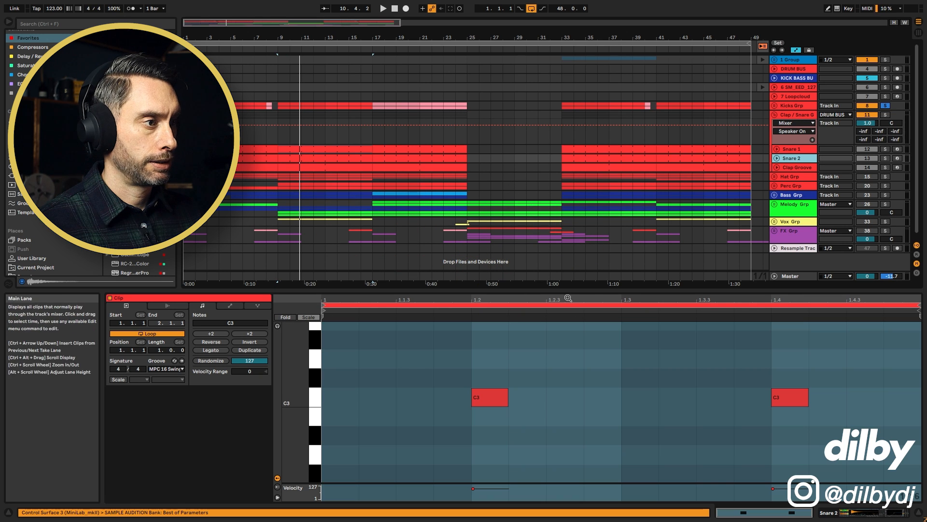
Step: Solo the Snare 1 track and play it on its own
{"action": "left_click", "coordinate": [784, 150]}
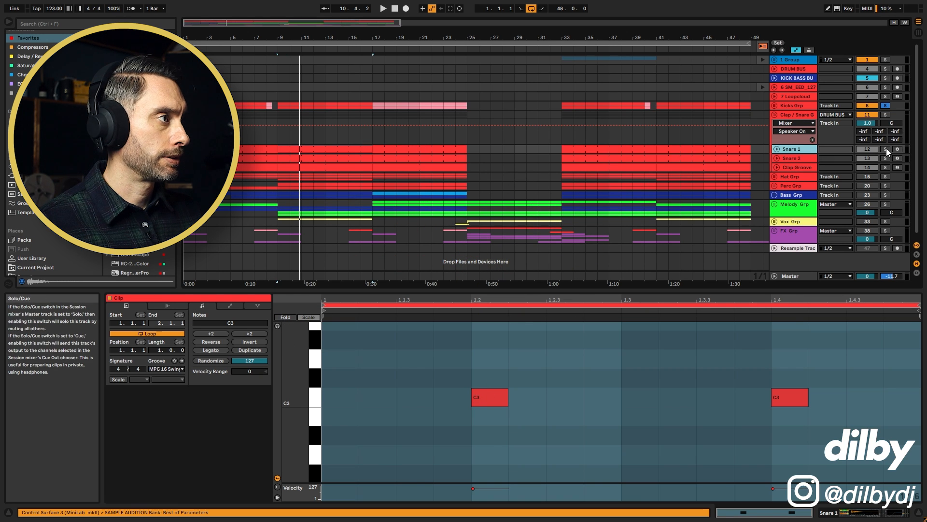
{"action": "left_click", "coordinate": [885, 148]}
{"action": "key", "text": "space"}
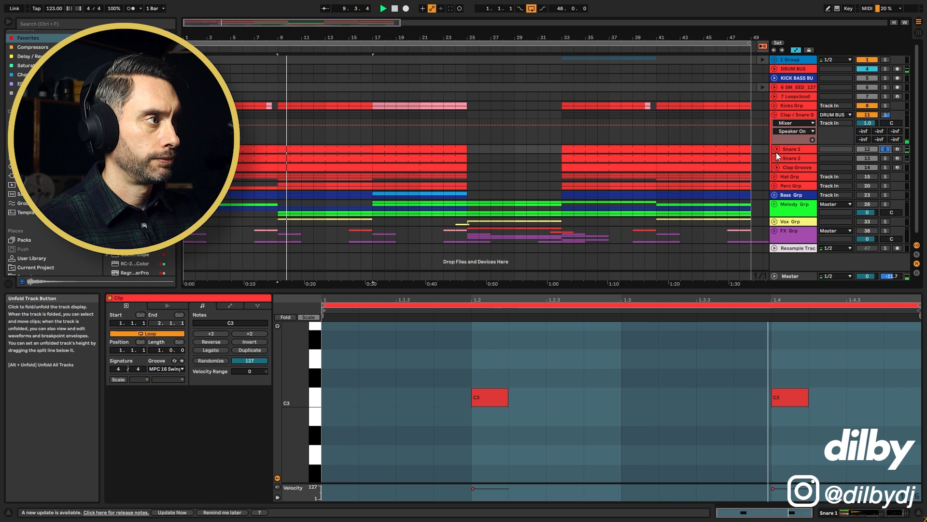
Step: Solo Snare 2, then add Snare 1 and Kicks Grp to the solo to hear the layers together
{"action": "left_click", "coordinate": [887, 158]}
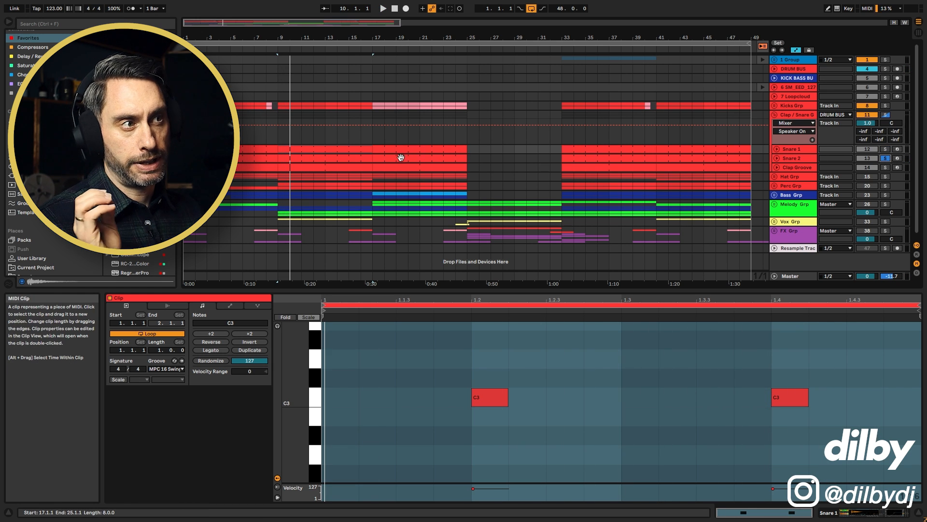
{"action": "left_click", "coordinate": [886, 150], "text": "ctrl"}
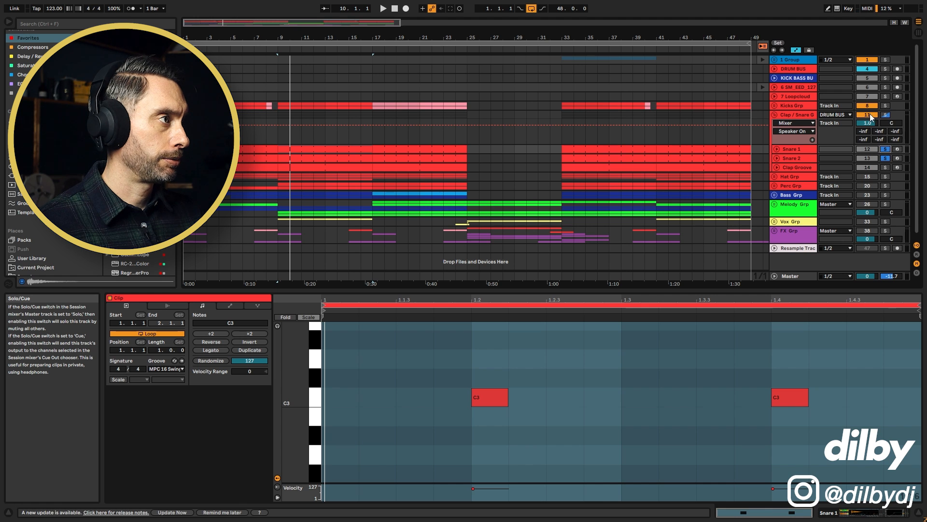
{"action": "left_click", "coordinate": [887, 106], "text": "ctrl"}
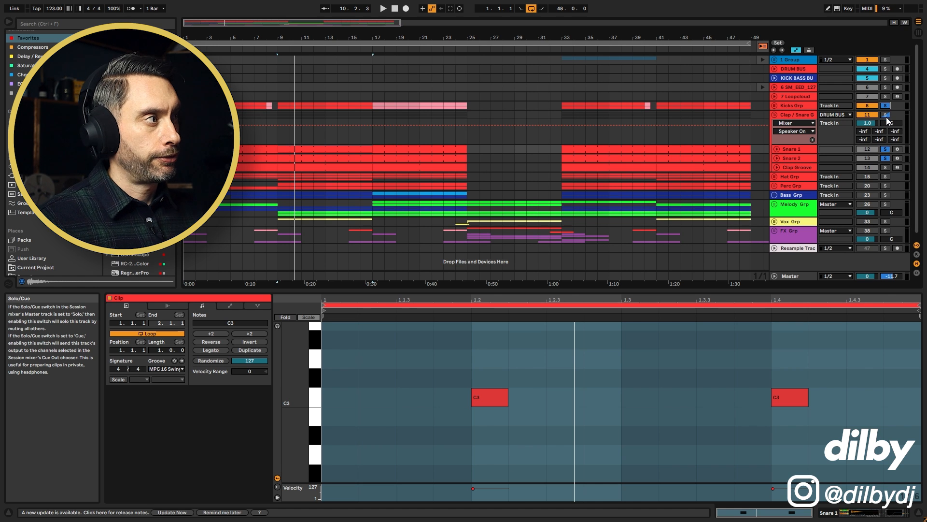
Step: Open the Clap Groove clip starting at bar 9 and solo its track to examine the pattern
{"action": "left_click", "coordinate": [354, 167]}
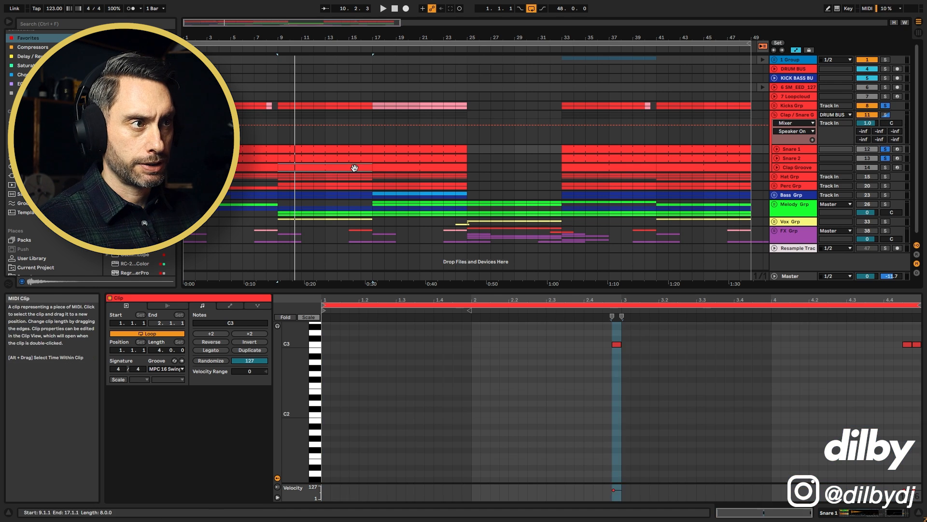
{"action": "left_click", "coordinate": [886, 167]}
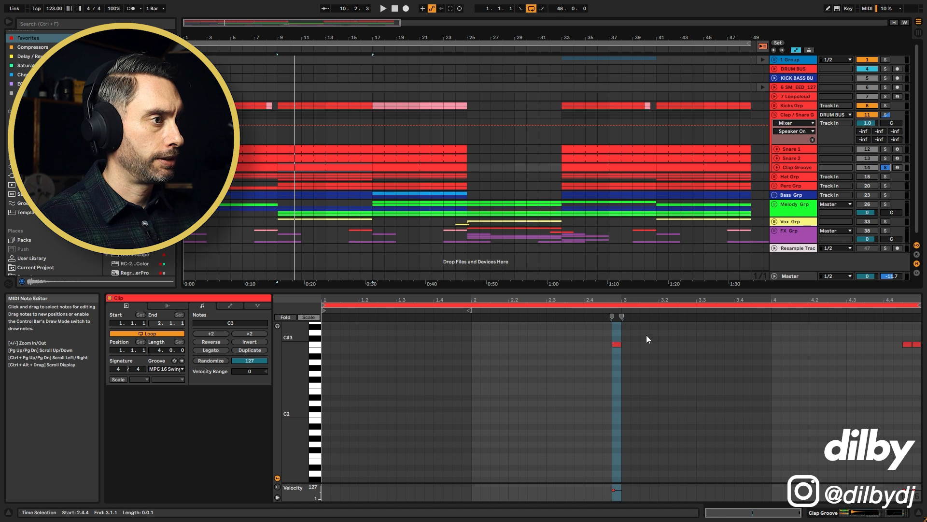
Step: Solo the Clap / Snare group together with Kicks Grp and play them
{"action": "left_click", "coordinate": [885, 114]}
{"action": "left_click", "coordinate": [885, 106], "text": "ctrl"}
{"action": "key", "text": "space"}
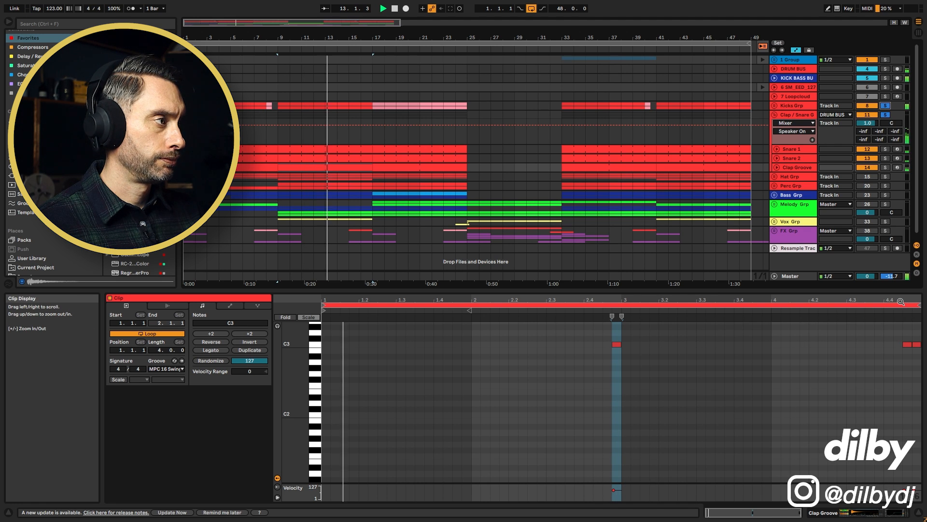
Step: Open the StandardCLIP plugin on the Clap / Snare group and play the section to watch its clipping meters
{"action": "left_click", "coordinate": [797, 116]}
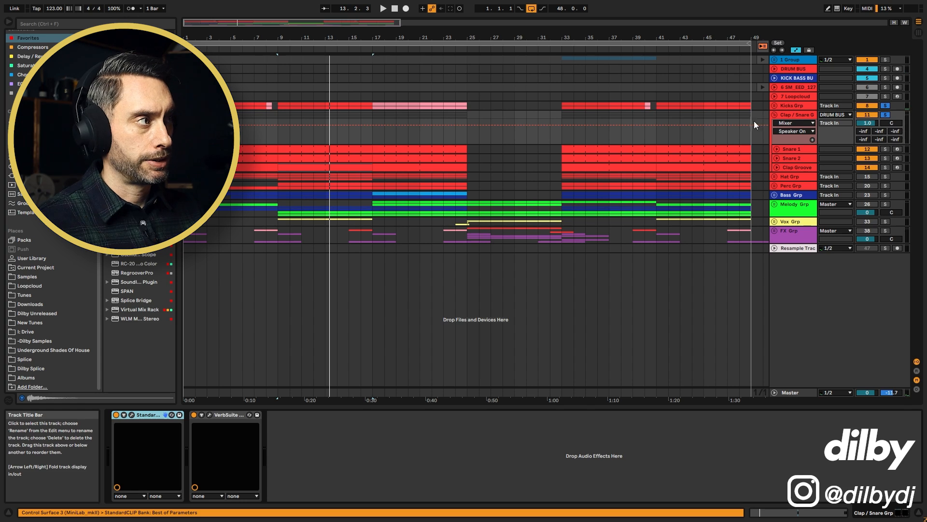
{"action": "left_click", "coordinate": [132, 414]}
{"action": "left_click_drag", "start_coordinate": [620, 119], "coordinate": [439, 119]}
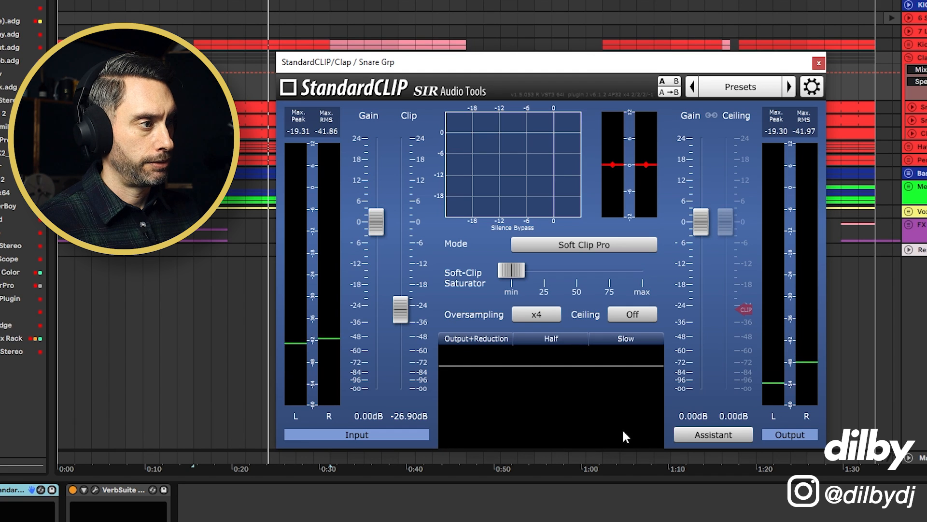
{"action": "key", "text": "space"}
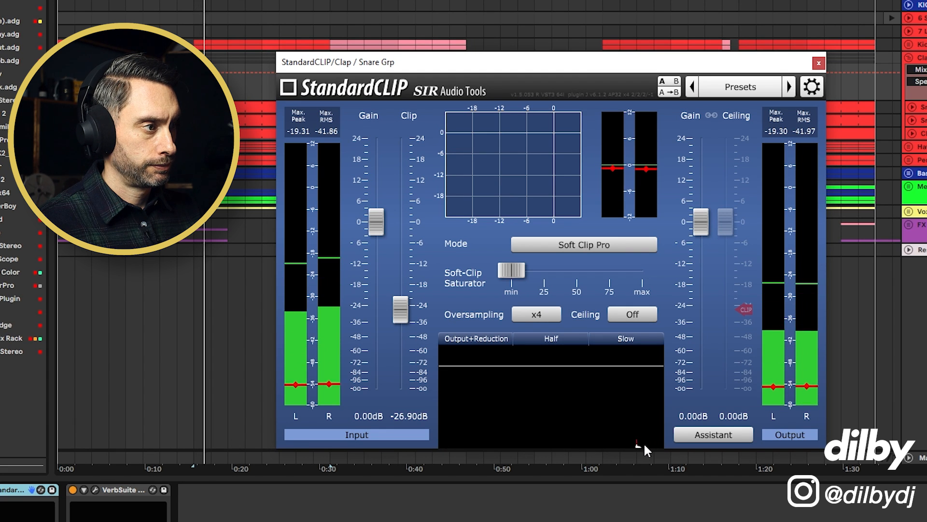
{"action": "key", "text": "space"}
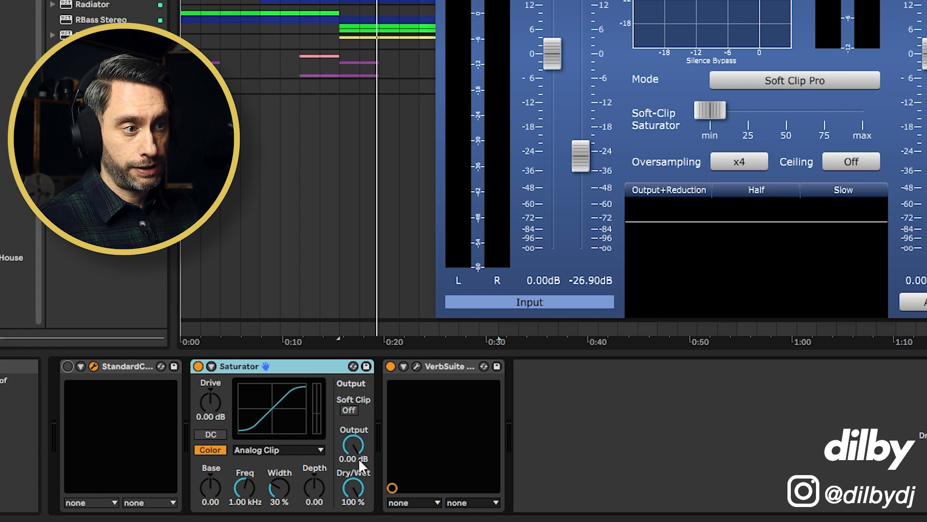
Step: Enable Soft Clip on the Clap / Snare group's Saturator, then set Drive to 20 dB and Output to -20 dB while listening to the result
{"action": "left_click", "coordinate": [348, 410]}
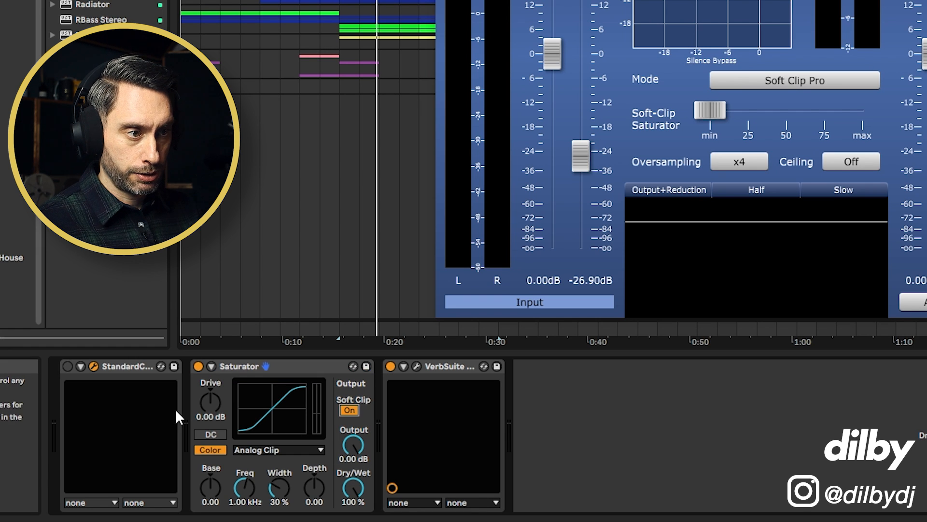
{"action": "left_click", "coordinate": [209, 409]}
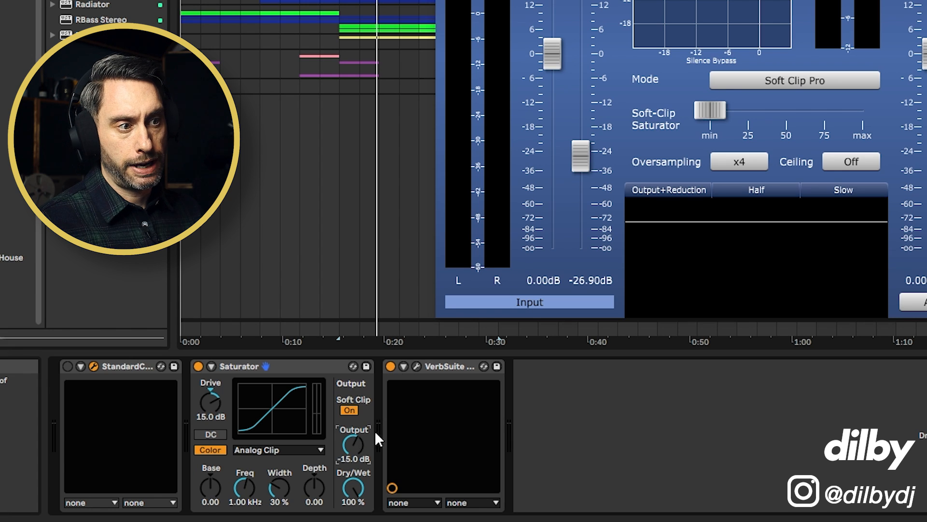
{"action": "key", "text": "space"}
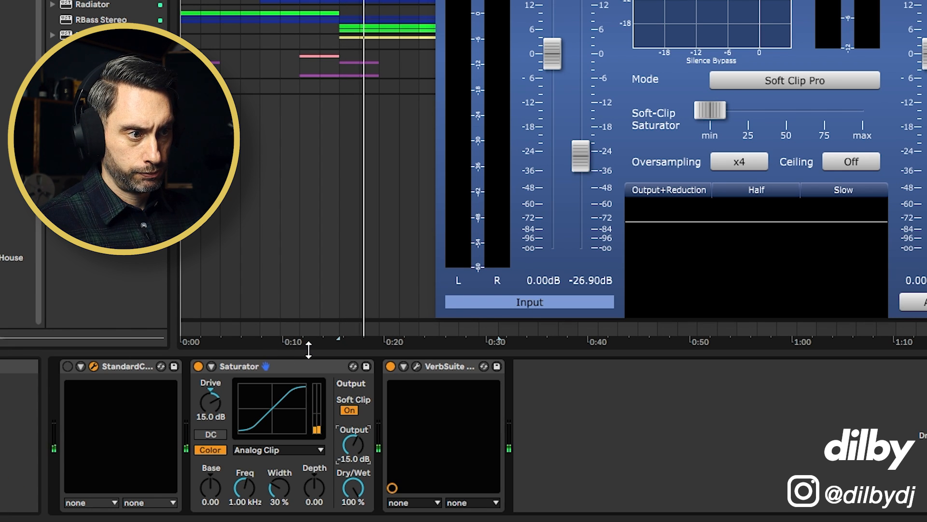
{"action": "left_click", "coordinate": [211, 408]}
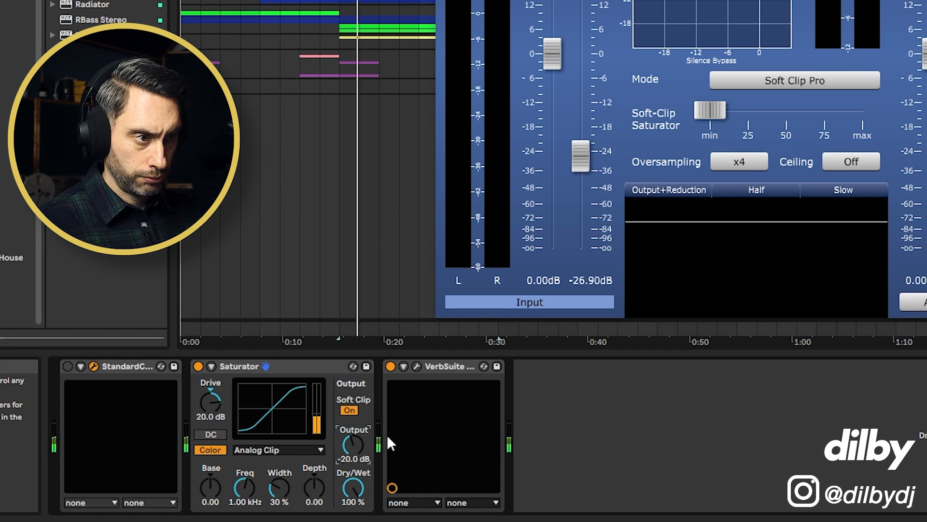
Step: Open VerbSuite Classics on the Clap / Snare group, inspect its plate reverb and Dry/Wet settings, and close it
{"action": "left_click", "coordinate": [417, 366]}
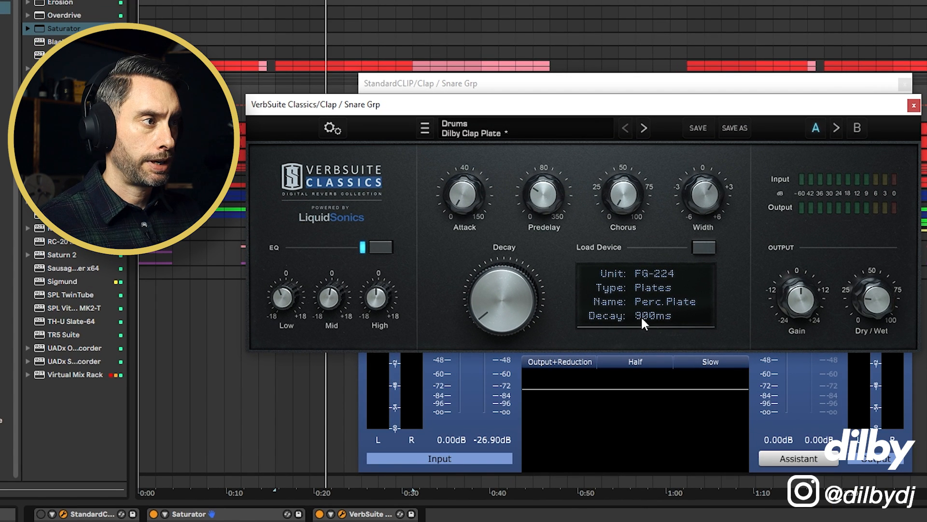
{"action": "mouse_move", "coordinate": [543, 200]}
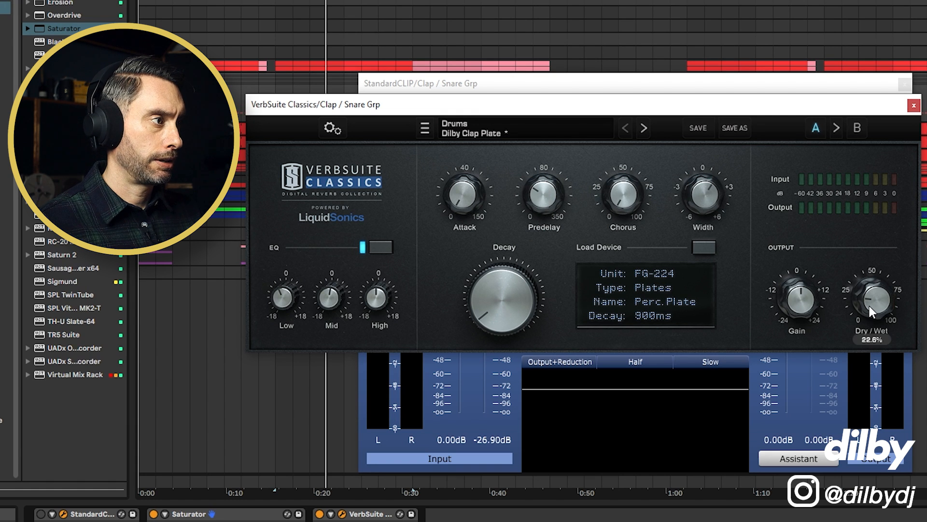
{"action": "left_click", "coordinate": [914, 106]}
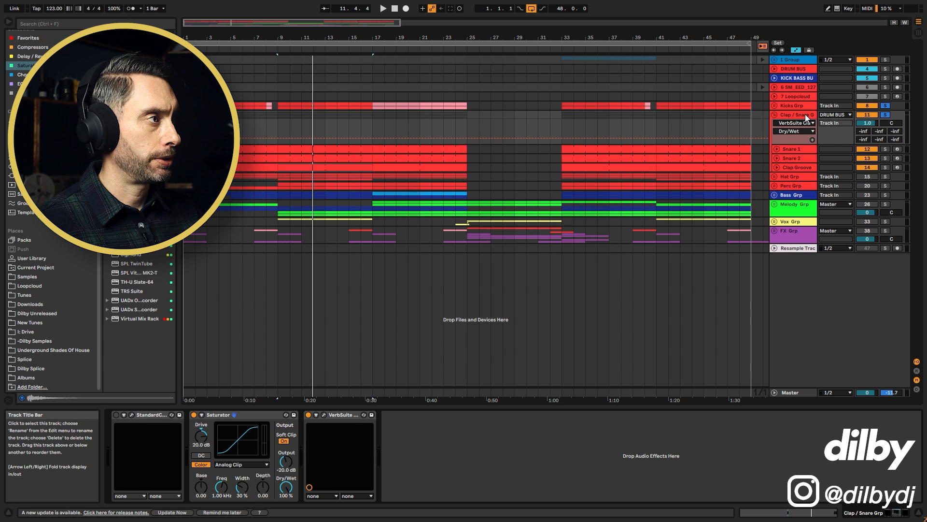
Step: Fold the Clap / Snare group, unfold Hat Grp and open a Pedal Hat clip to examine its note pattern
{"action": "left_click", "coordinate": [772, 114]}
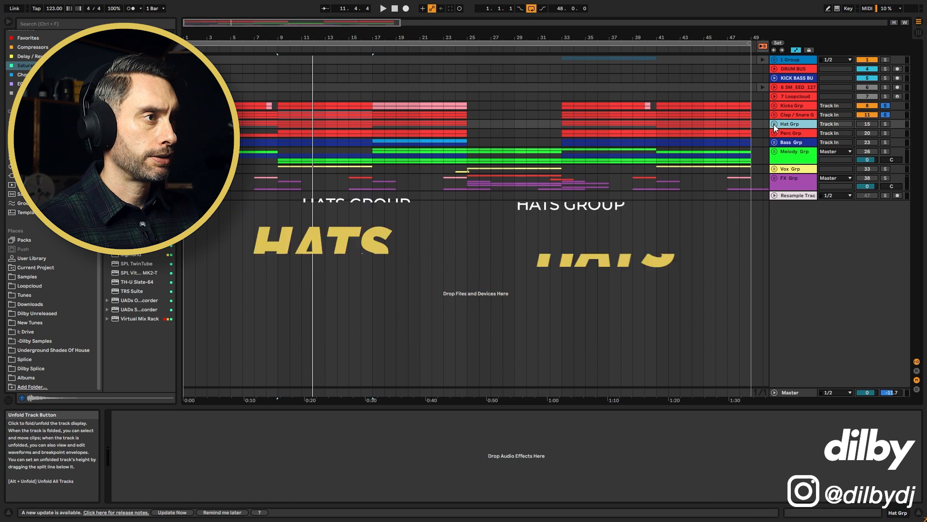
{"action": "left_click", "coordinate": [774, 123]}
{"action": "left_click", "coordinate": [794, 175]}
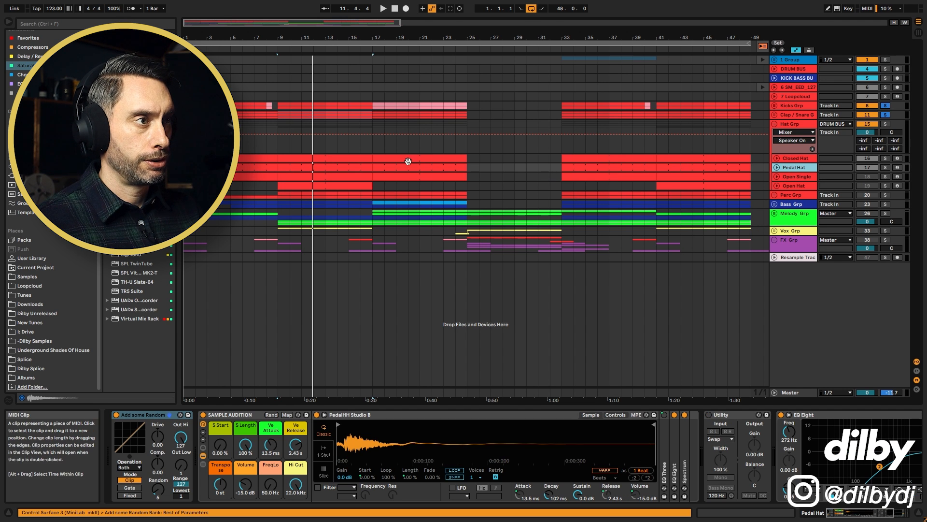
{"action": "double_click", "coordinate": [305, 166]}
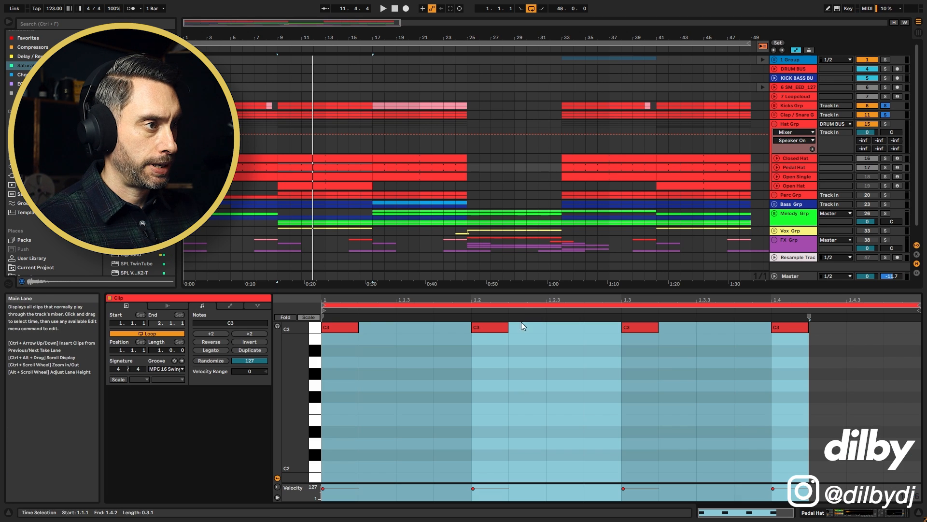
Step: Solo Pedal Hat and play it, then remove the solo and play it with the kicks and claps
{"action": "left_click", "coordinate": [885, 167]}
{"action": "key", "text": "space"}
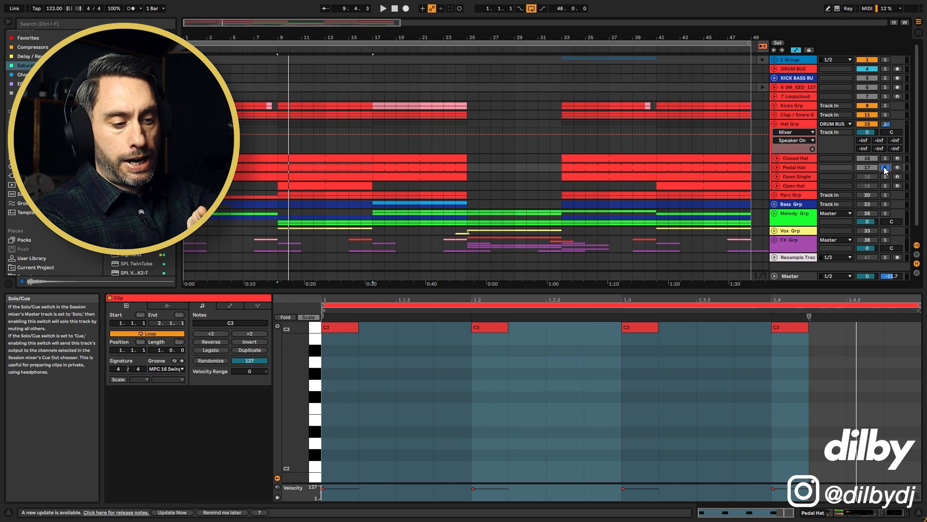
{"action": "left_click", "coordinate": [884, 167]}
{"action": "key", "text": "space"}
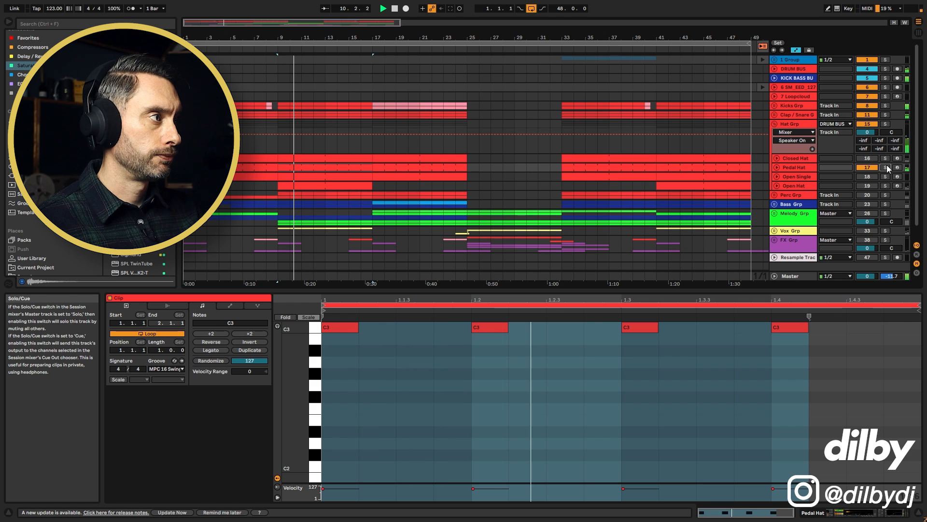
Step: Open the Closed Hat clip, examine its notes and velocities, and play it along with Pedal Hat
{"action": "left_click", "coordinate": [799, 157]}
{"action": "left_click", "coordinate": [336, 155]}
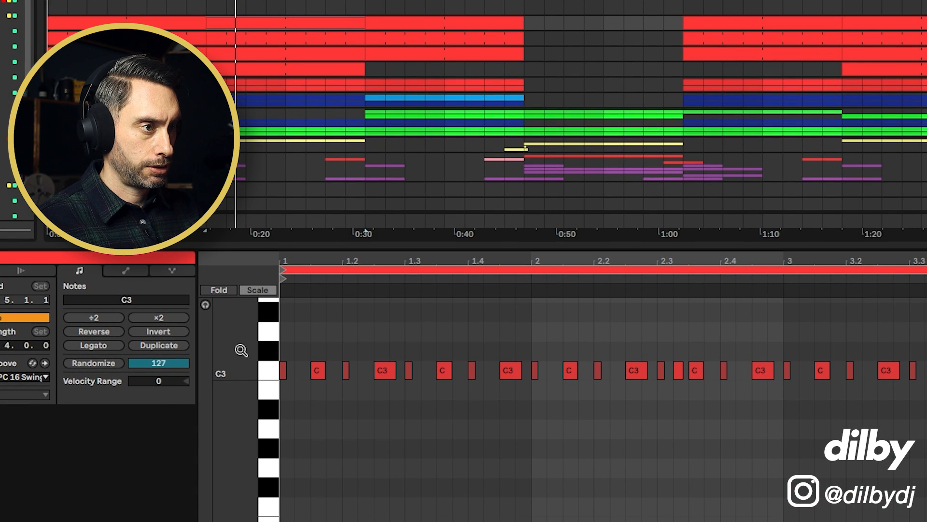
{"action": "left_click_drag", "start_coordinate": [242, 350], "coordinate": [242, 381]}
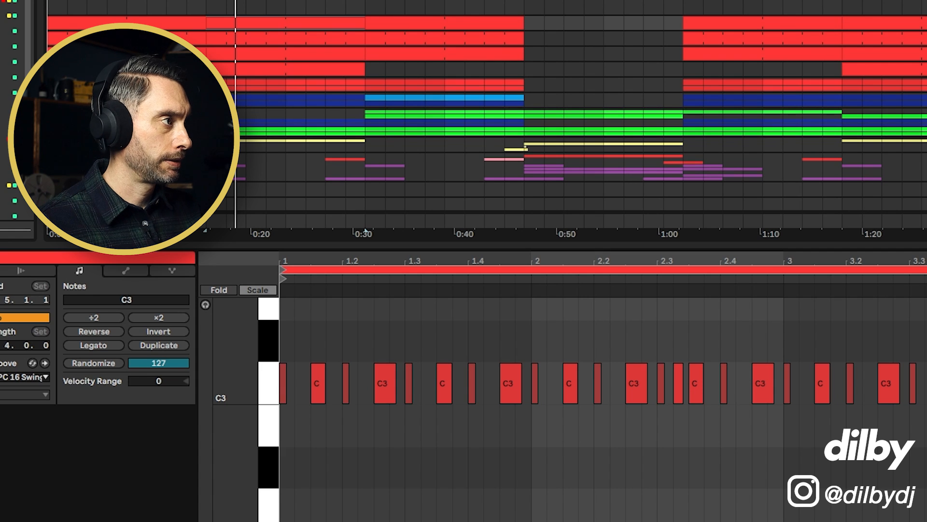
{"action": "key", "text": "space"}
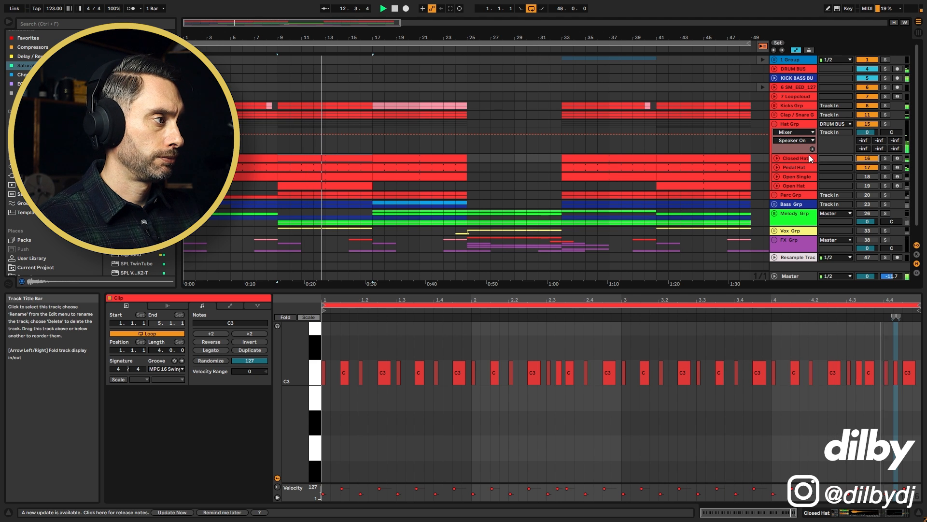
Step: Activate the Open Single track, show its device chain and play it with the other hats
{"action": "left_click", "coordinate": [794, 174]}
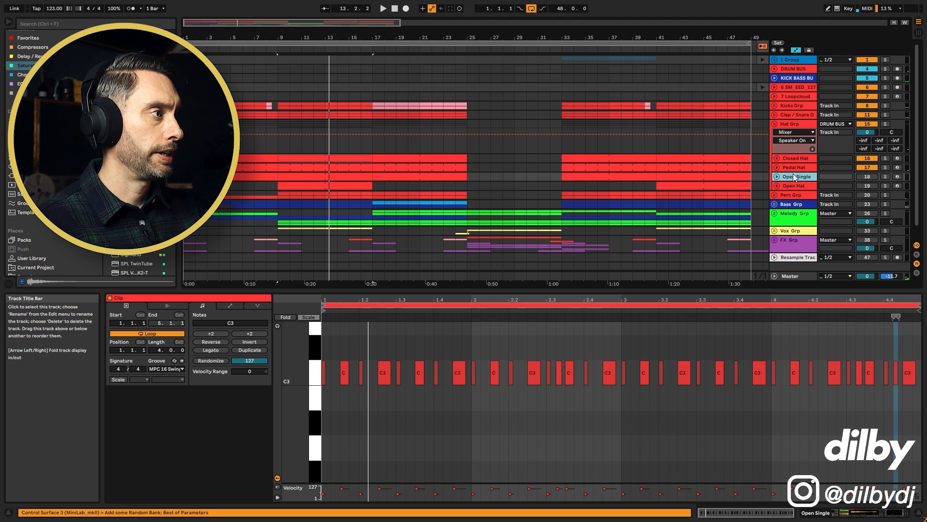
{"action": "left_click", "coordinate": [867, 176]}
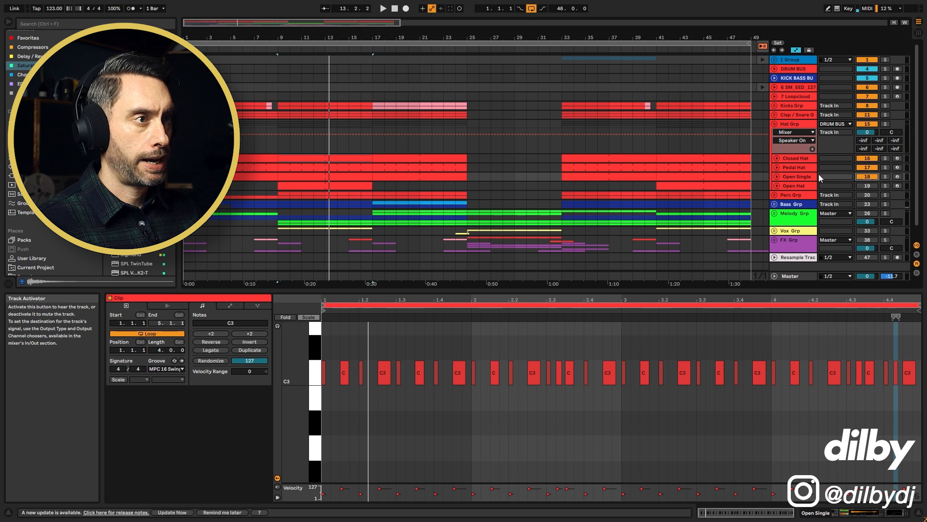
{"action": "left_click", "coordinate": [791, 177]}
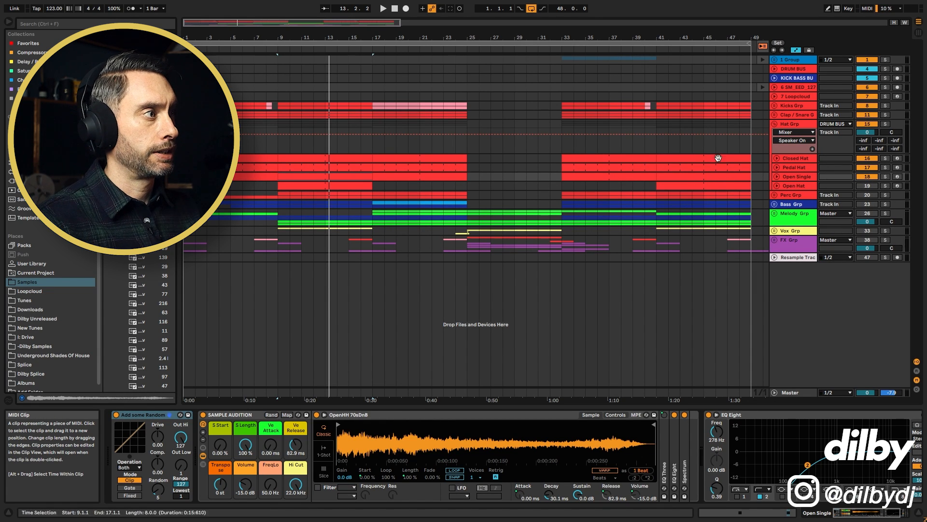
{"action": "key", "text": "space"}
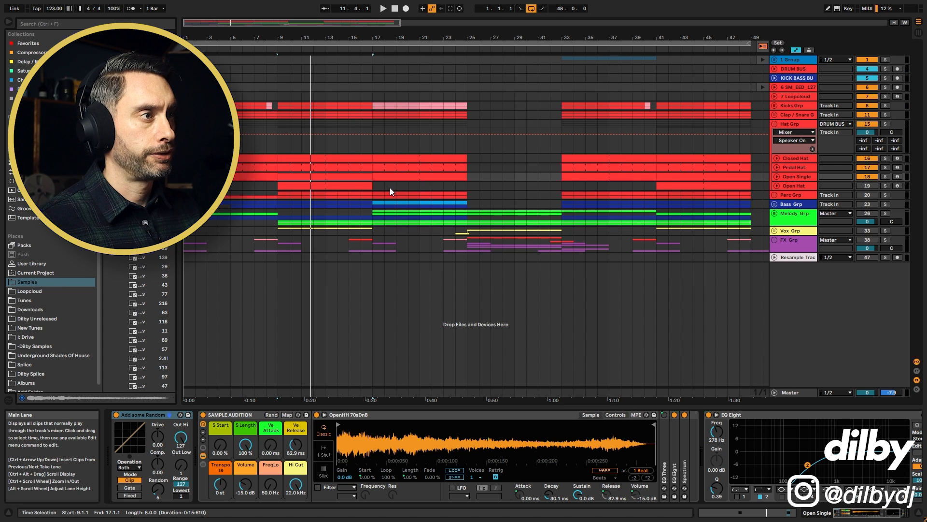
Step: Examine the notes of the Open Hat clip starting at bar 9, then set Ve Release on its sample rack to 69.7 ms
{"action": "left_click", "coordinate": [339, 186]}
{"action": "key", "text": "shift+Tab"}
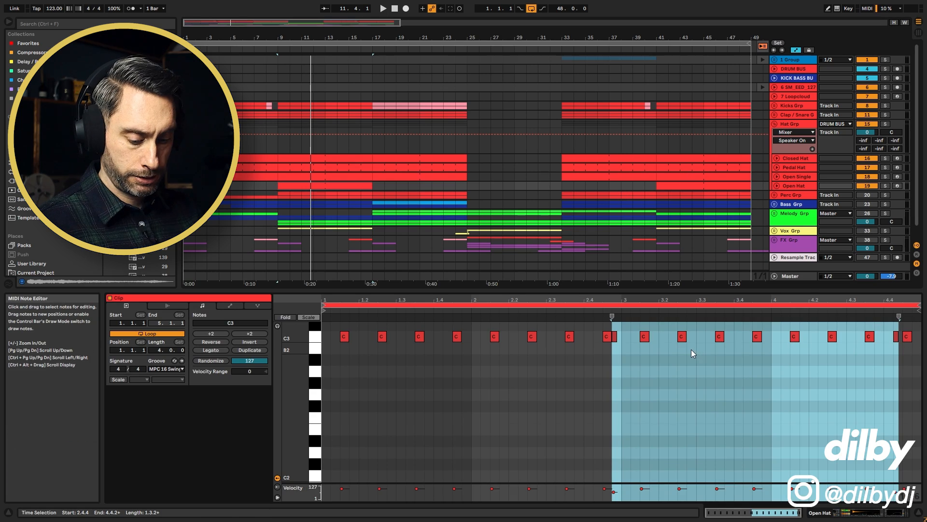
{"action": "key", "text": "shift+Tab"}
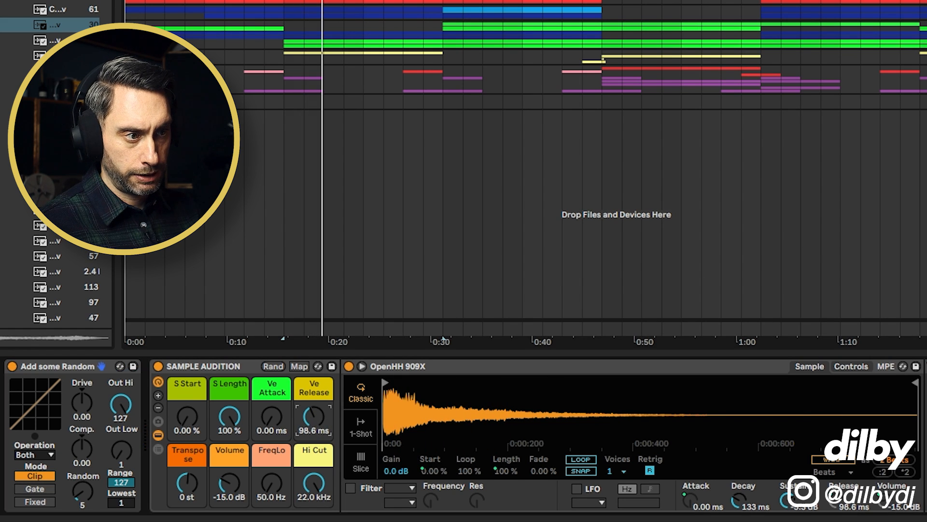
{"action": "left_click_drag", "start_coordinate": [310, 415], "coordinate": [309, 427]}
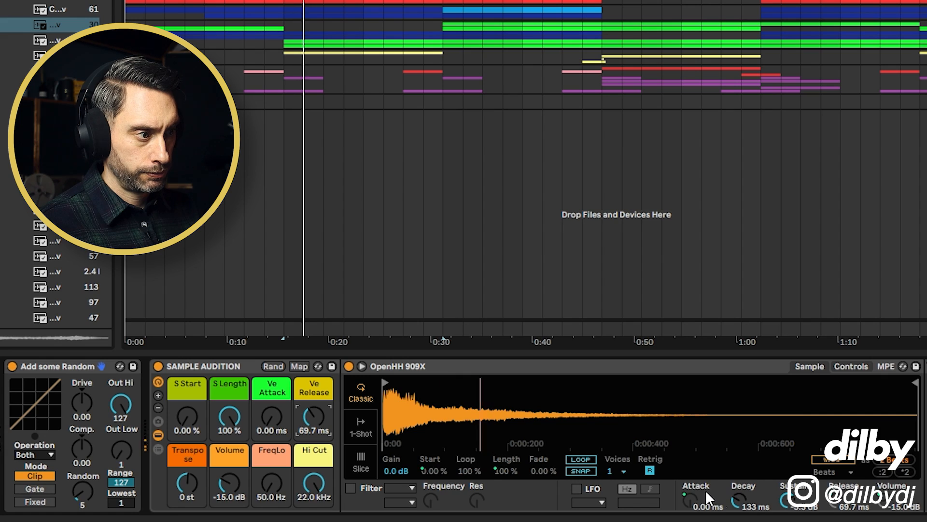
Step: Show the OpenHH 909X sample in the browser and raise the preview volume to -5.8
{"action": "right_click", "coordinate": [411, 408]}
{"action": "left_click", "coordinate": [435, 428]}
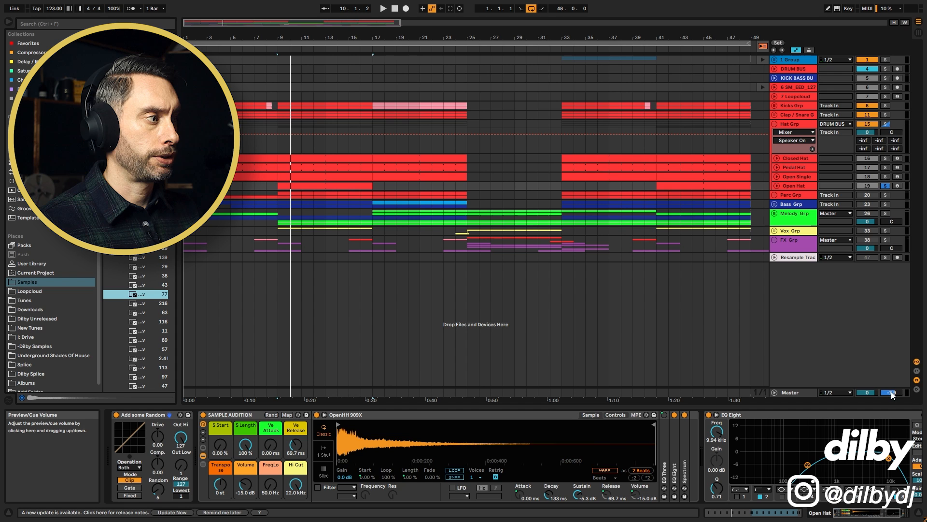
{"action": "left_click", "coordinate": [891, 392]}
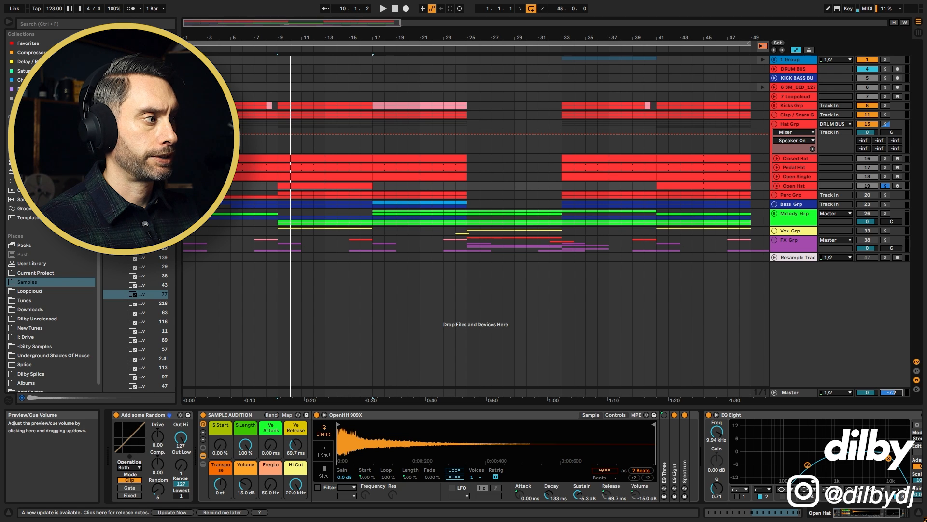
Step: Compare the Open Hat sample in 1-Shot and Classic modes, playing it soloed and then together with the other drums
{"action": "left_click", "coordinate": [324, 451]}
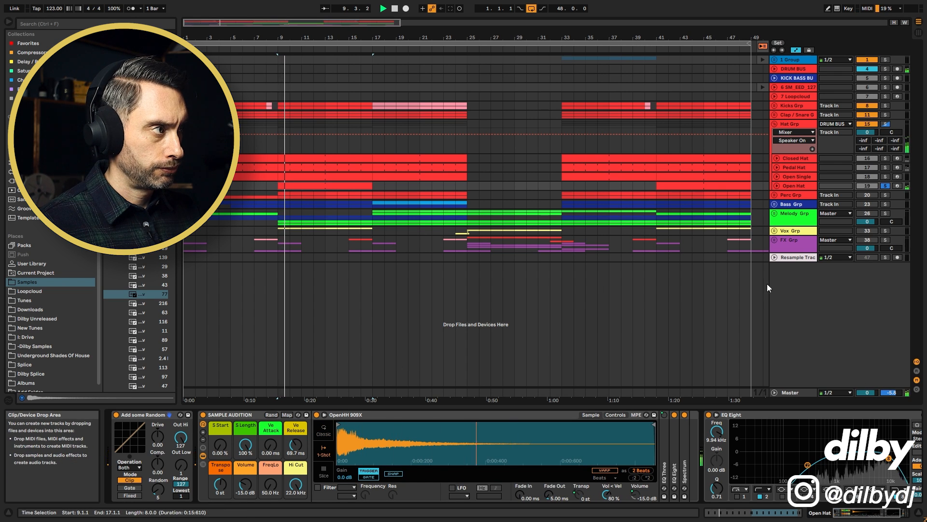
{"action": "left_click", "coordinate": [886, 186]}
{"action": "key", "text": "space"}
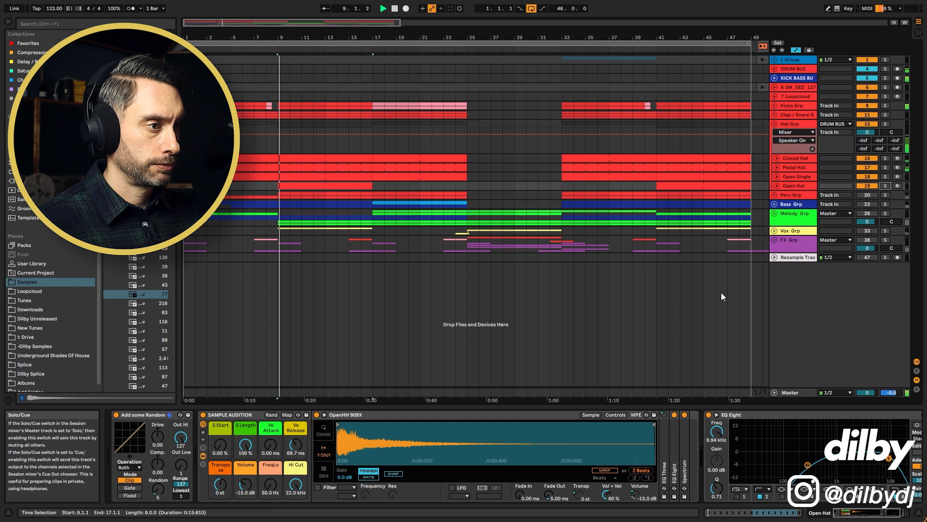
{"action": "left_click", "coordinate": [326, 430]}
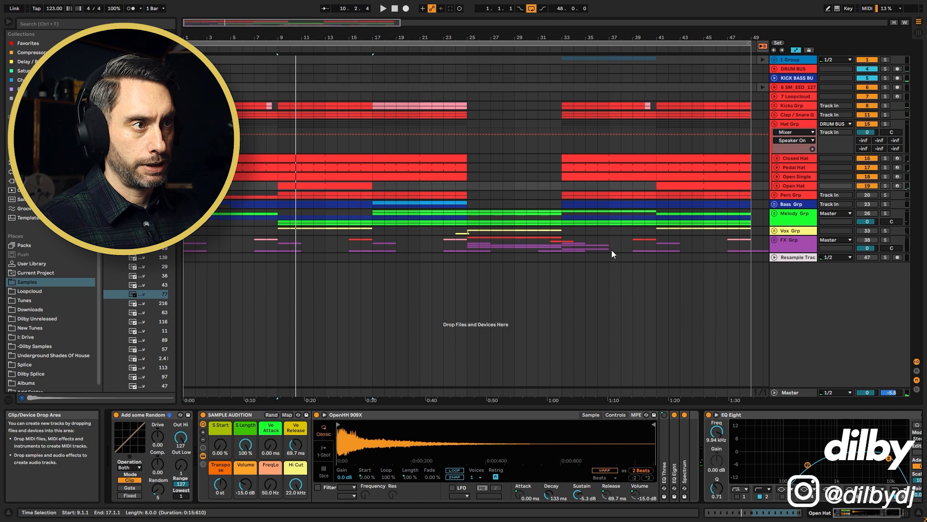
{"action": "key", "text": "space"}
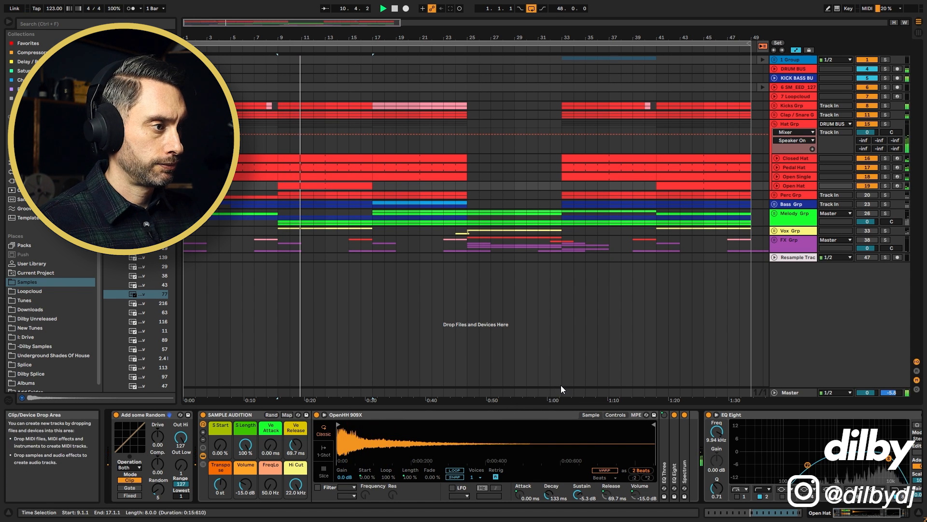
{"action": "key", "text": "space"}
Step: Unfold Perc Grp, select the Perc clip starting at bar 9, and solo and play the Perc track
{"action": "left_click", "coordinate": [775, 194]}
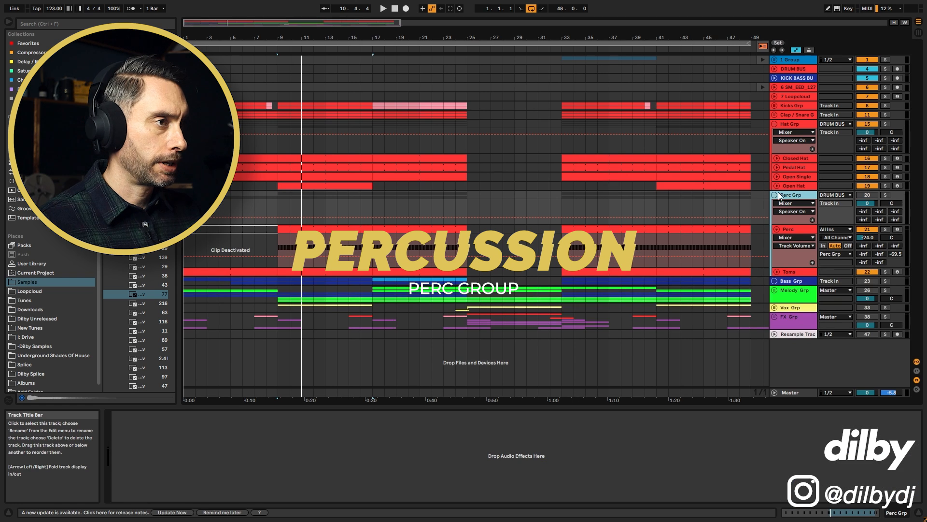
{"action": "left_click", "coordinate": [307, 226]}
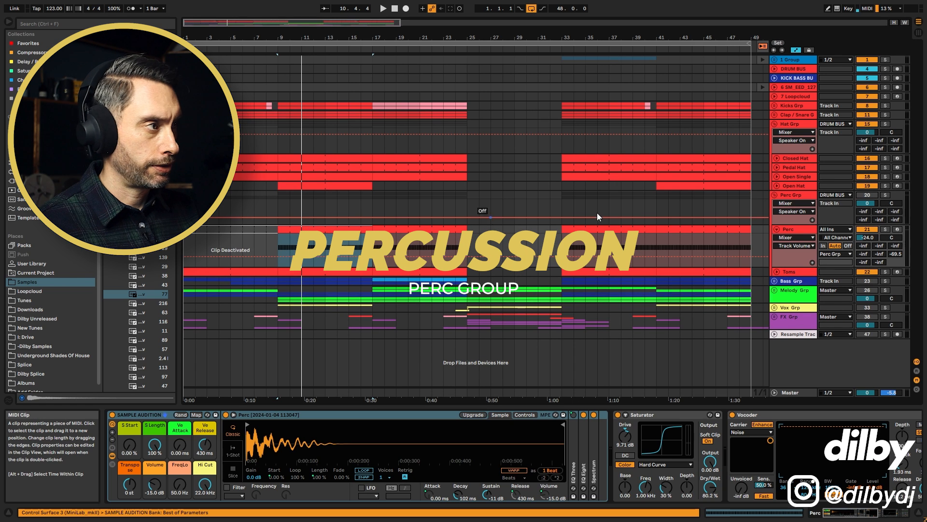
{"action": "left_click", "coordinate": [885, 229]}
{"action": "key", "text": "space"}
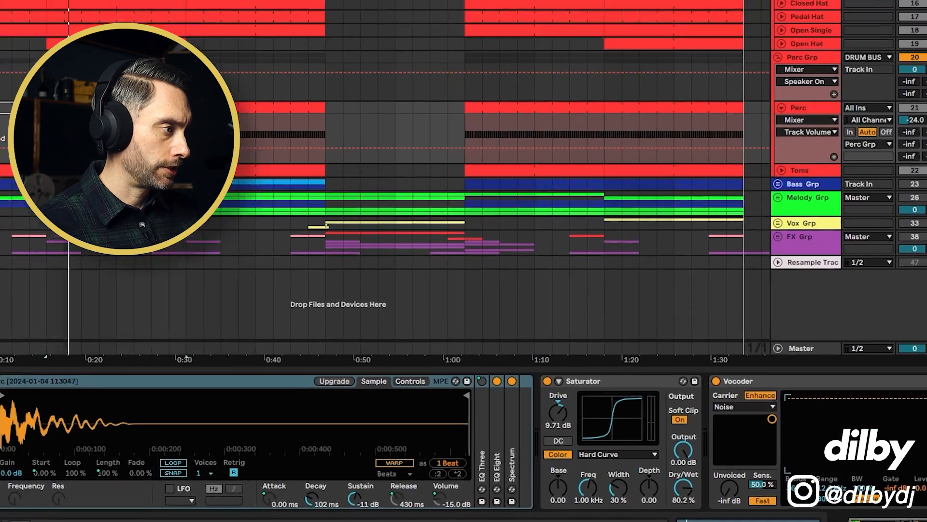
Step: Bypass the Vocoder on the Perc track and re-enable it during playback to compare the sound
{"action": "left_click_drag", "start_coordinate": [851, 512], "coordinate": [879, 512]}
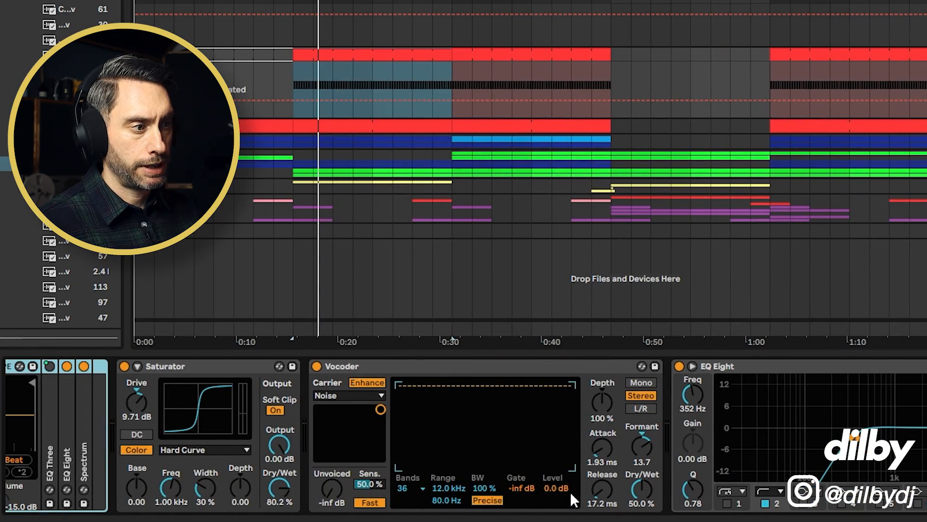
{"action": "left_click", "coordinate": [317, 366]}
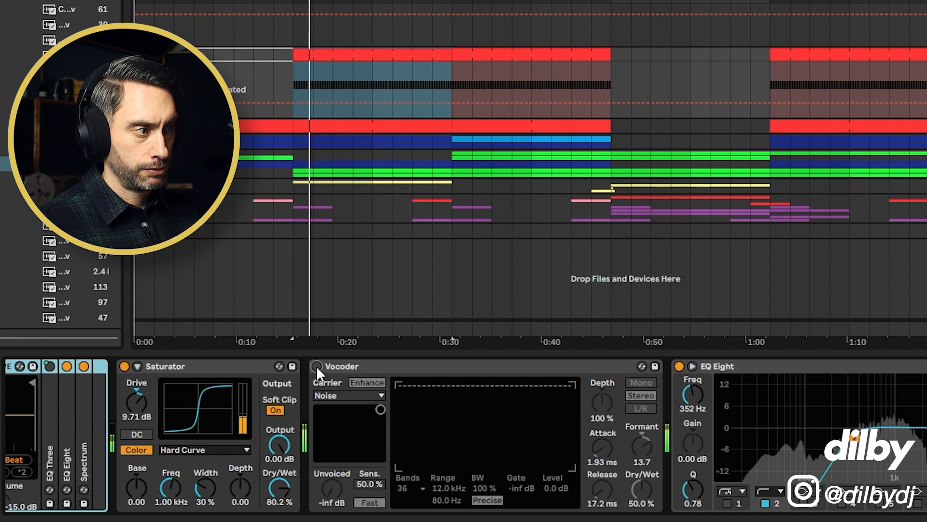
{"action": "left_click", "coordinate": [317, 366]}
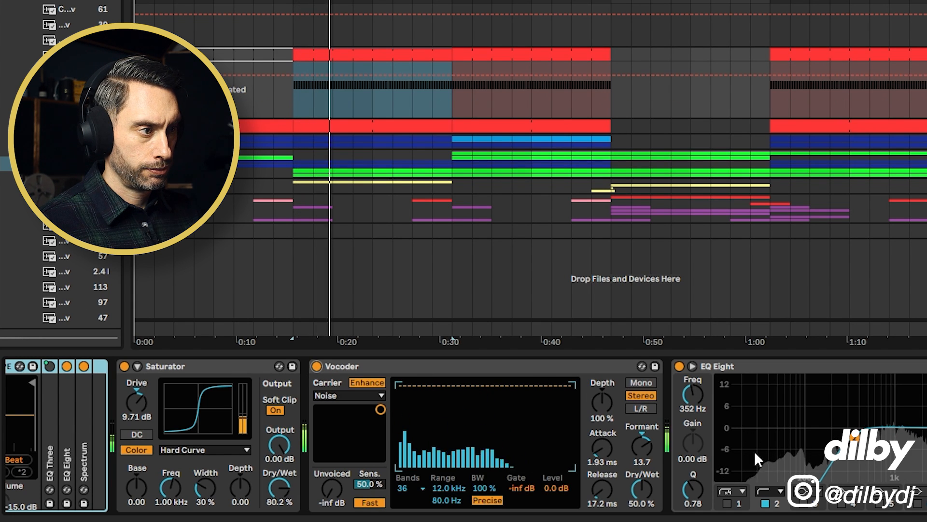
Step: Set the Vocoder's Formant on the Perc track to 0.00 and listen to the change
{"action": "key", "text": "space"}
{"action": "left_click", "coordinate": [643, 433]}
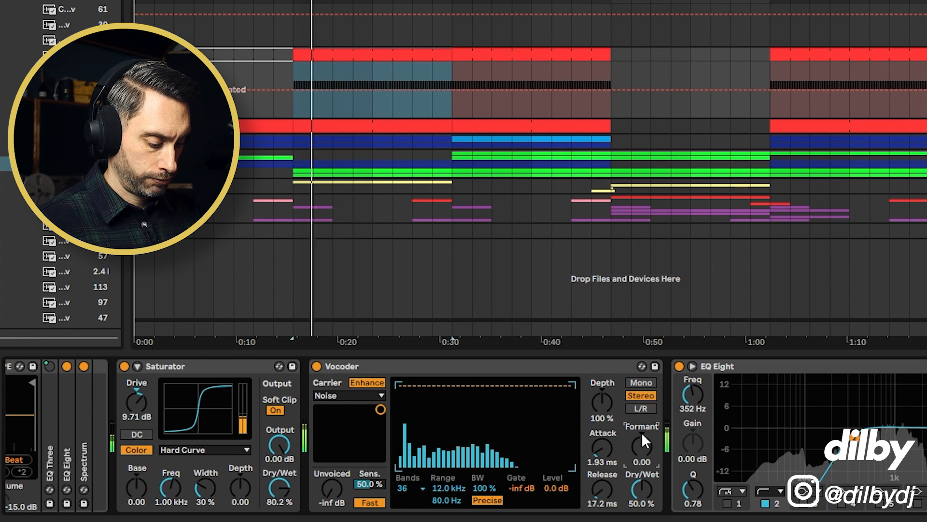
Step: Return the Vocoder's Formant on the Perc track to 13.7 and stop playback
{"action": "left_click", "coordinate": [642, 433]}
{"action": "key", "text": "space"}
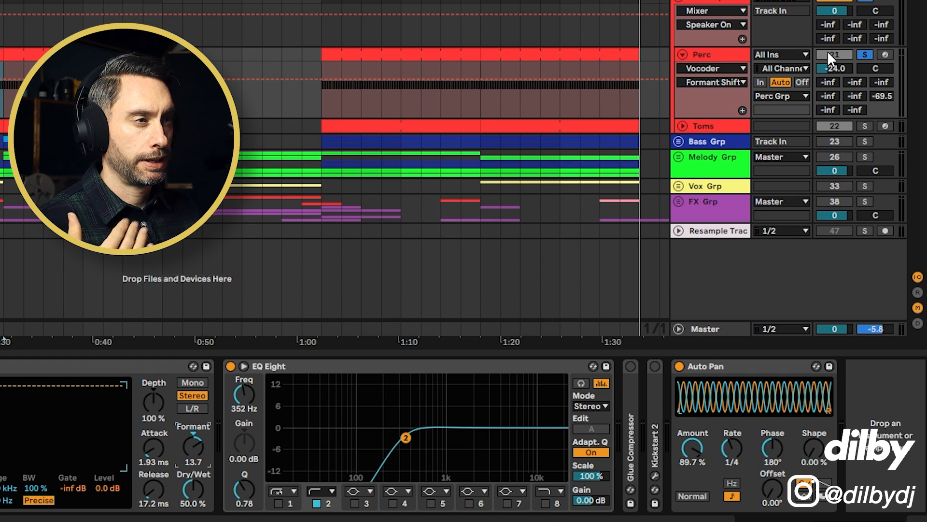
Step: Unsolo the Perc track and play the full mix, muting and reactivating Perc to compare
{"action": "left_click", "coordinate": [863, 53]}
{"action": "key", "text": "space"}
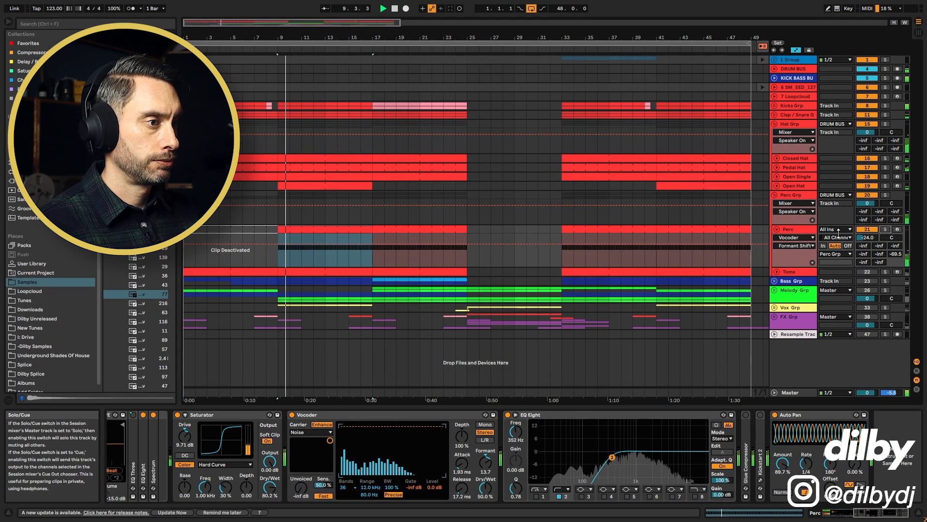
{"action": "left_click", "coordinate": [867, 230]}
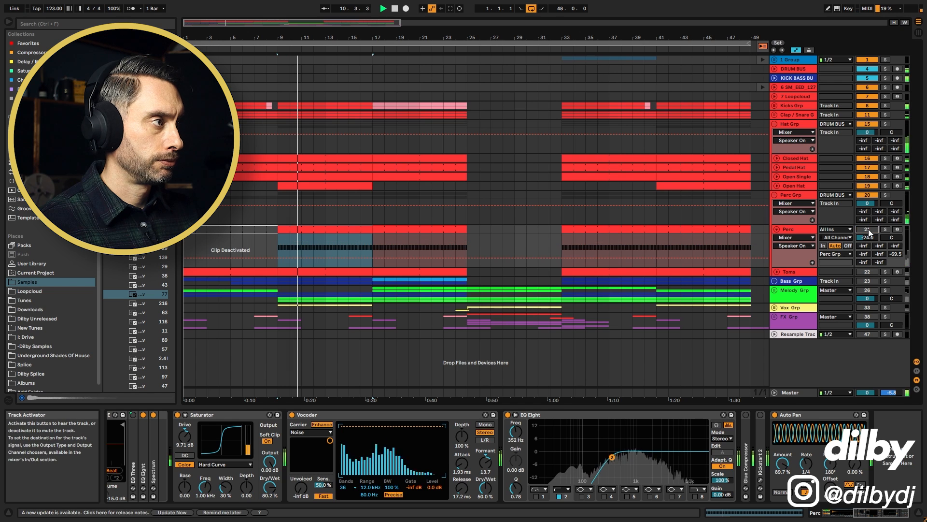
{"action": "left_click", "coordinate": [868, 230]}
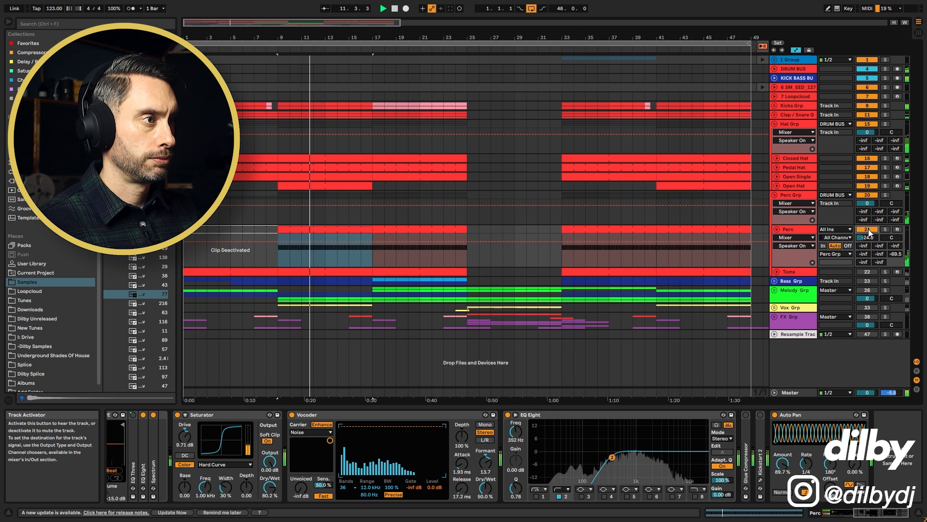
{"action": "key", "text": "space"}
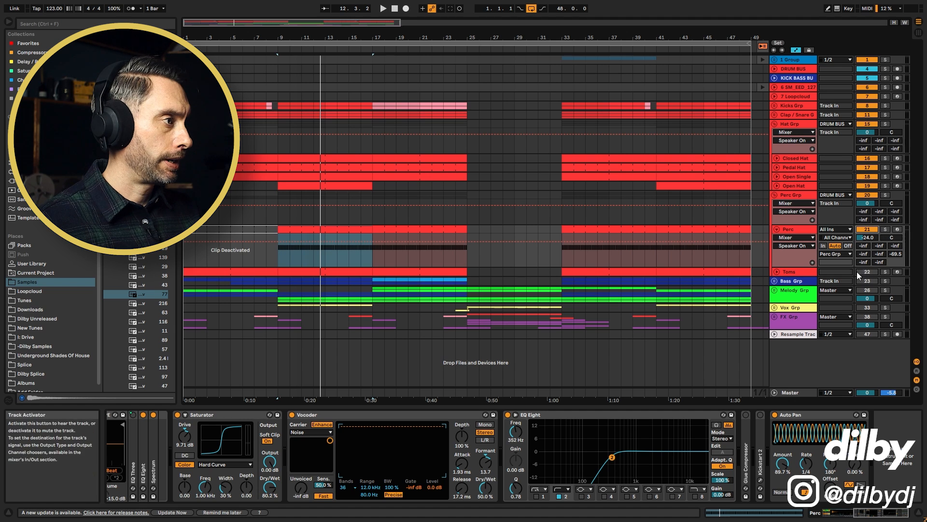
Step: Activate the Toms track, select its clip starting at bar 9, and play the track soloed
{"action": "left_click", "coordinate": [798, 271]}
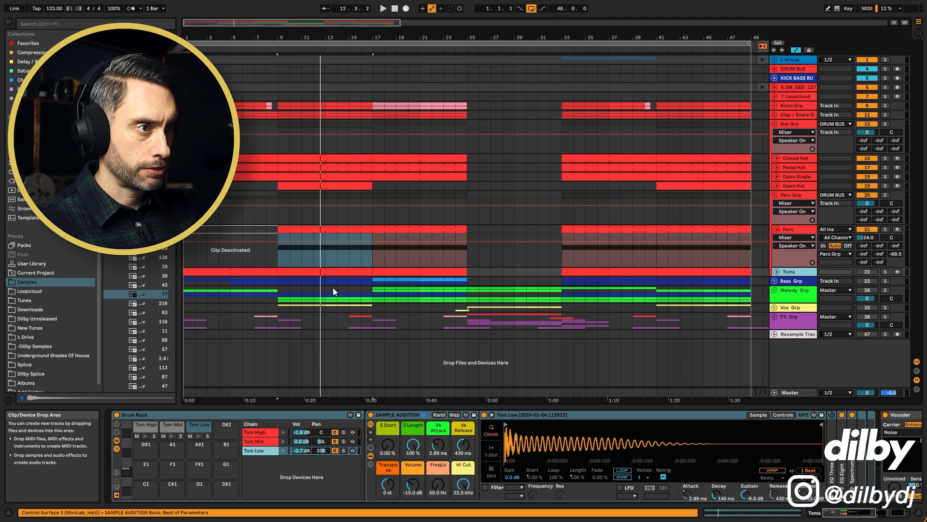
{"action": "left_click", "coordinate": [336, 271]}
{"action": "left_click", "coordinate": [859, 271]}
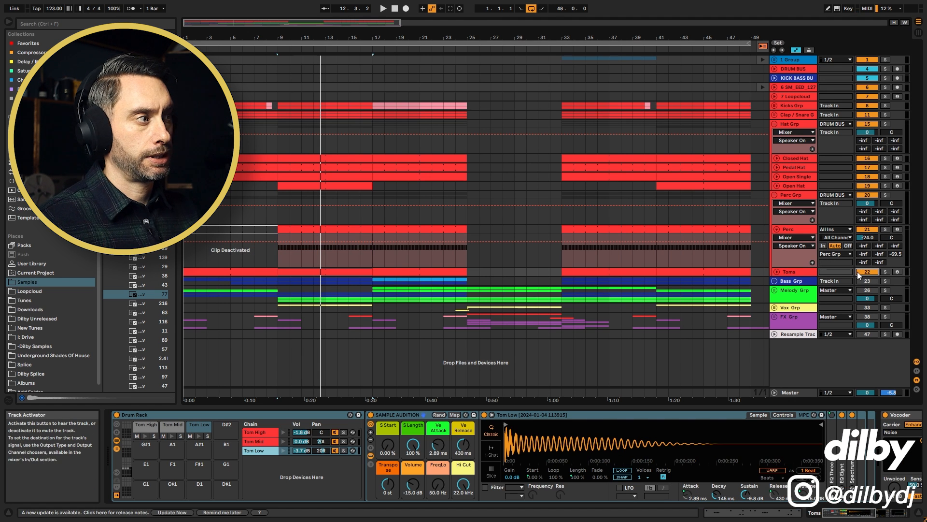
{"action": "left_click", "coordinate": [886, 272]}
{"action": "key", "text": "space"}
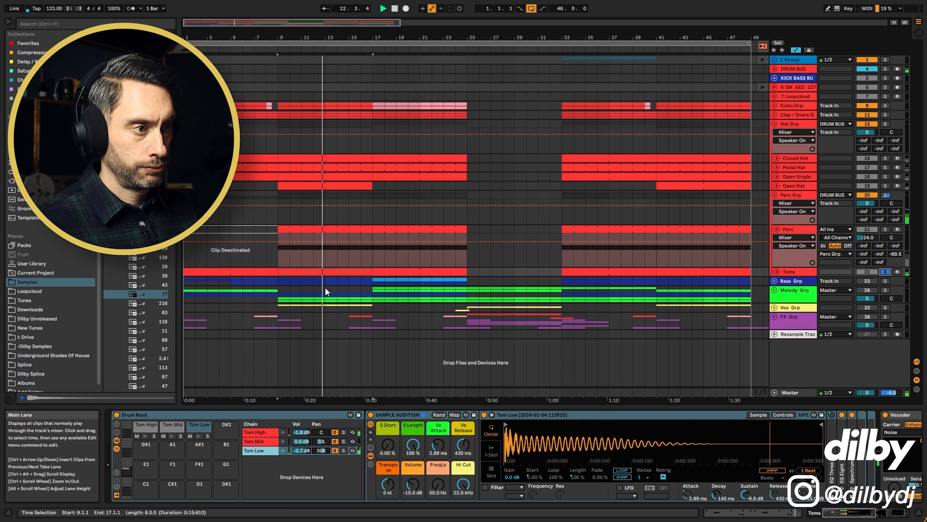
Step: Show the Toms clip's MIDI notes, return to the track's Drum Rack, and play the Toms with the full mix
{"action": "key", "text": "shift+Tab"}
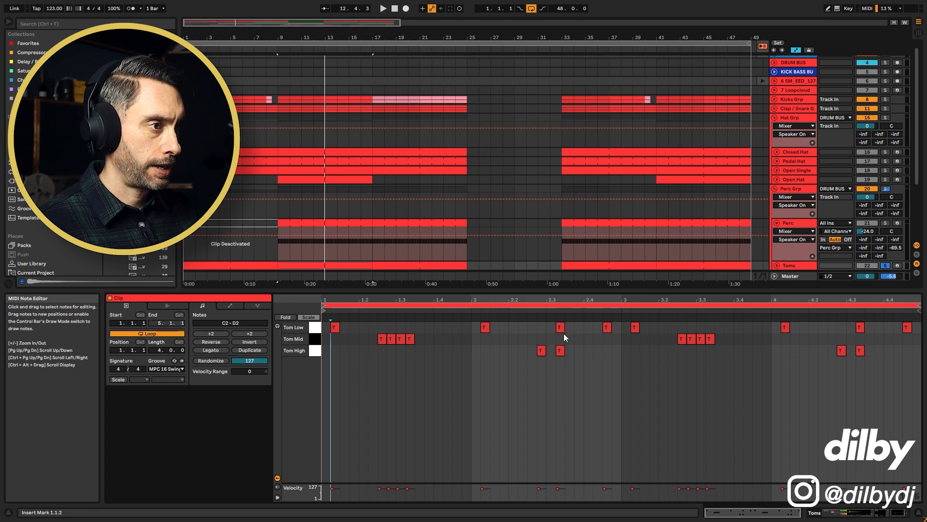
{"action": "left_click", "coordinate": [795, 264]}
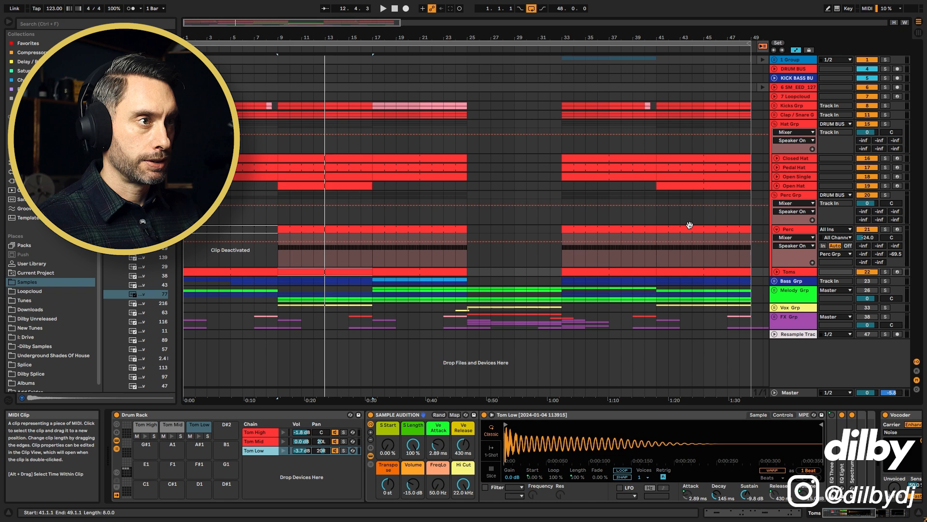
{"action": "key", "text": "space"}
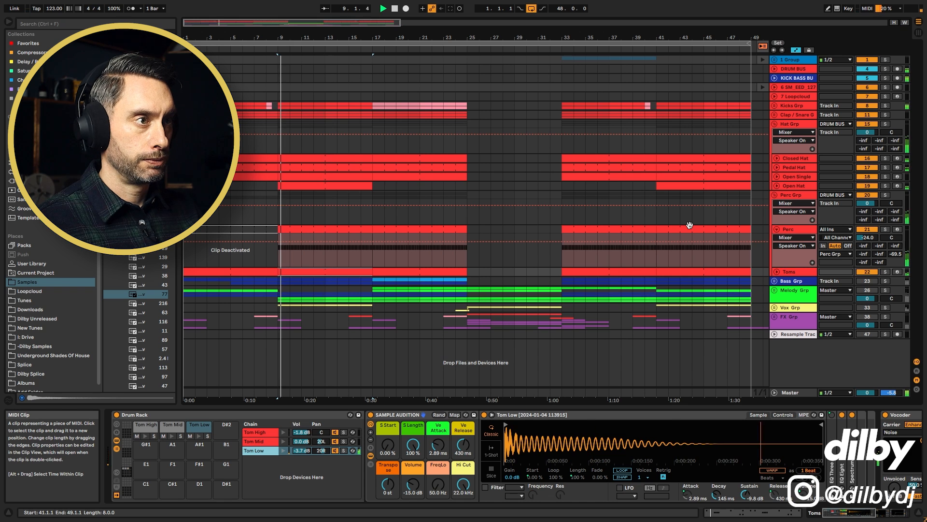
{"action": "left_click", "coordinate": [383, 269]}
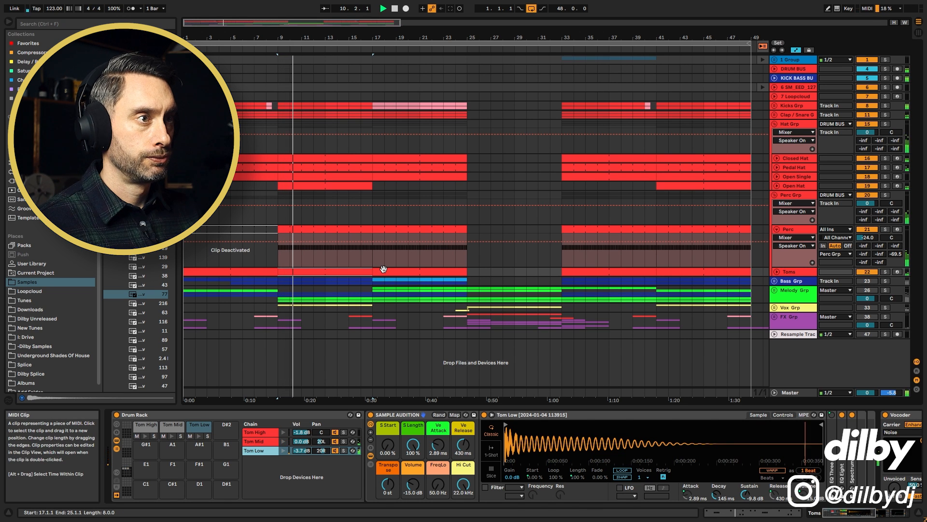
{"action": "left_click", "coordinate": [309, 271]}
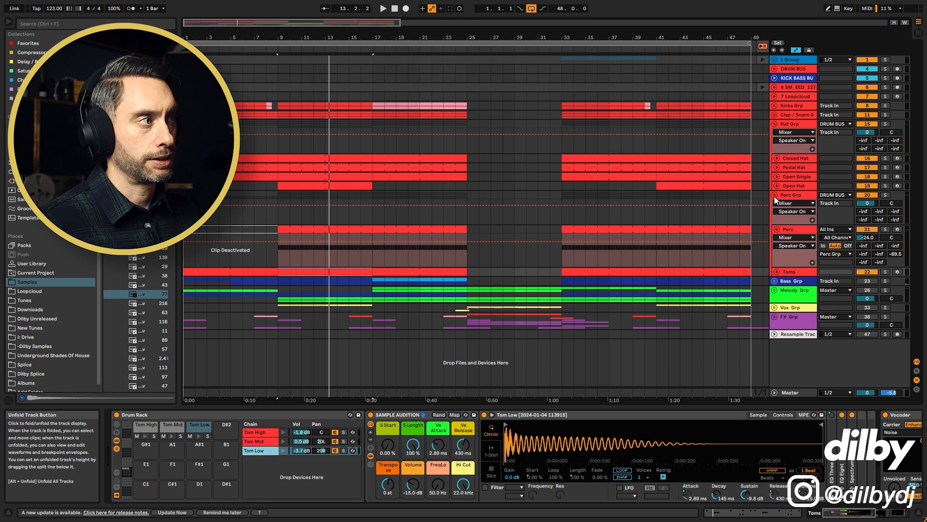
Step: Fold Hat Grp and Perc Grp, unfold Bass Grp, and play the soloed Bass track from bar 9
{"action": "left_click", "coordinate": [774, 124]}
{"action": "left_click", "coordinate": [775, 133]}
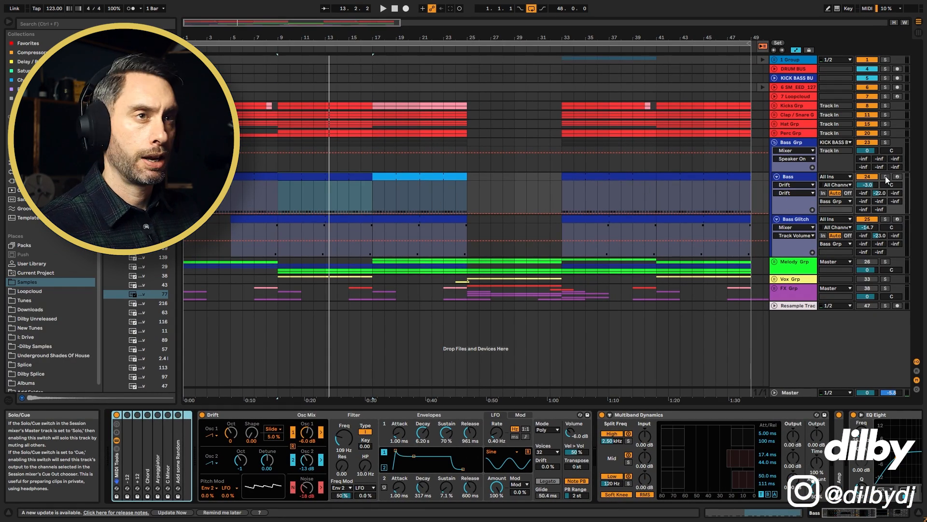
{"action": "left_click", "coordinate": [885, 176]}
{"action": "key", "text": "space"}
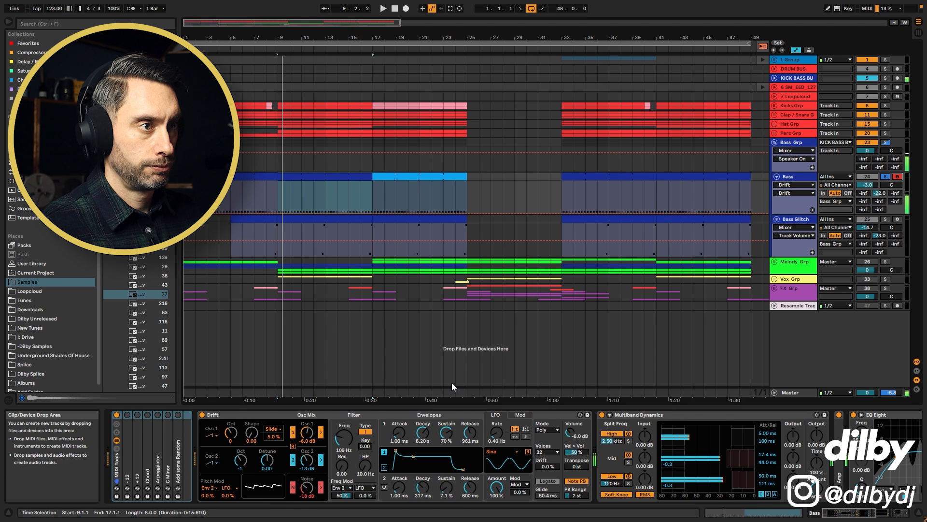
Step: Examine the D1 note pattern in the Bass clip starting at bar 9, then return to the Bass track's devices
{"action": "double_click", "coordinate": [300, 191]}
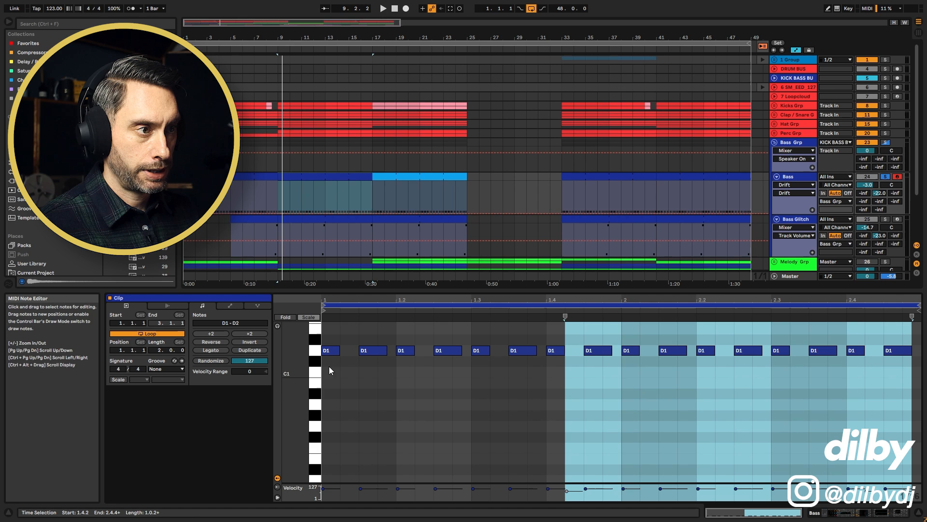
{"action": "left_click", "coordinate": [332, 334]}
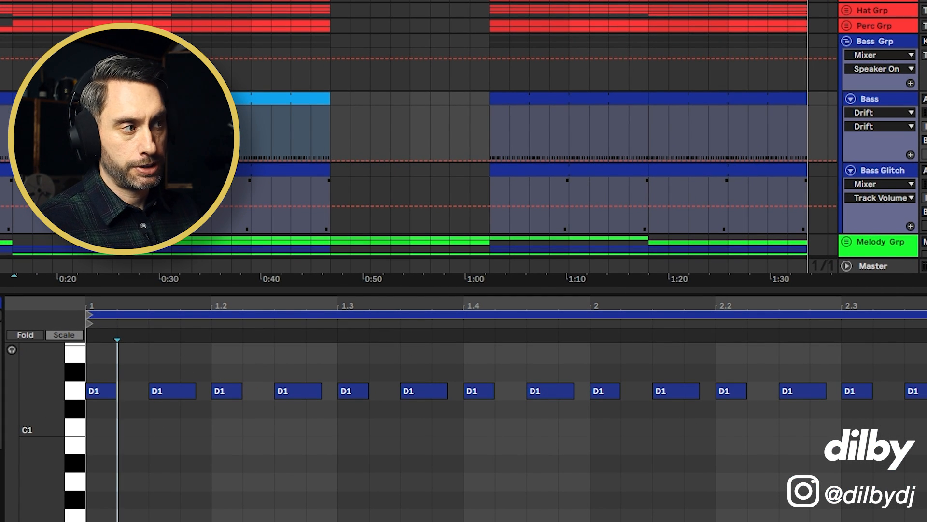
{"action": "left_click", "coordinate": [879, 99]}
{"action": "key", "text": "shift+Tab"}
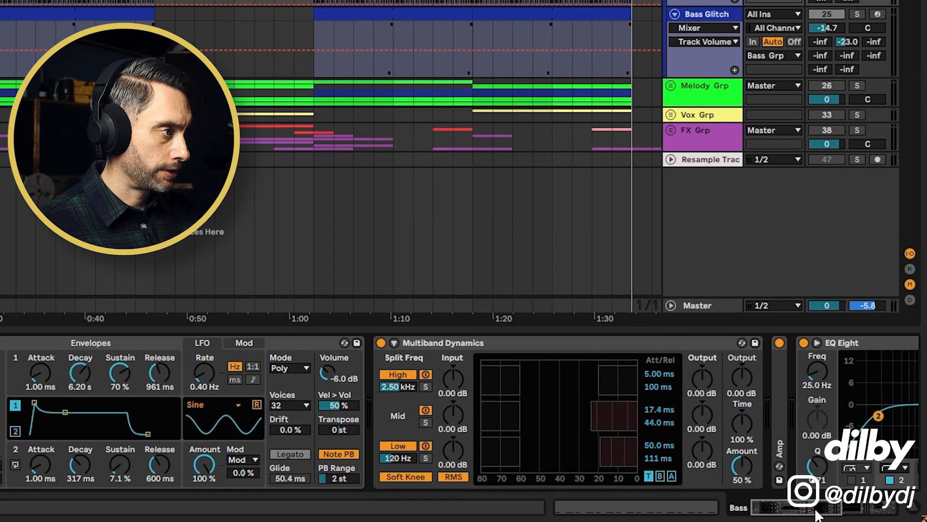
Step: Open Kickstart 2 on the Bass track and play the soloed bass to check the sidechain curve
{"action": "left_click_drag", "start_coordinate": [816, 512], "coordinate": [884, 509]}
{"action": "left_click", "coordinate": [418, 452]}
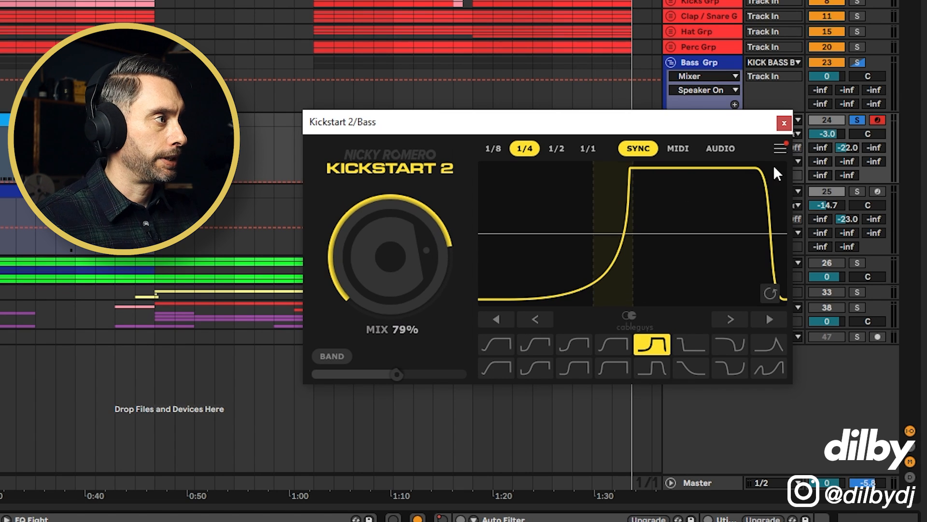
{"action": "key", "text": "space"}
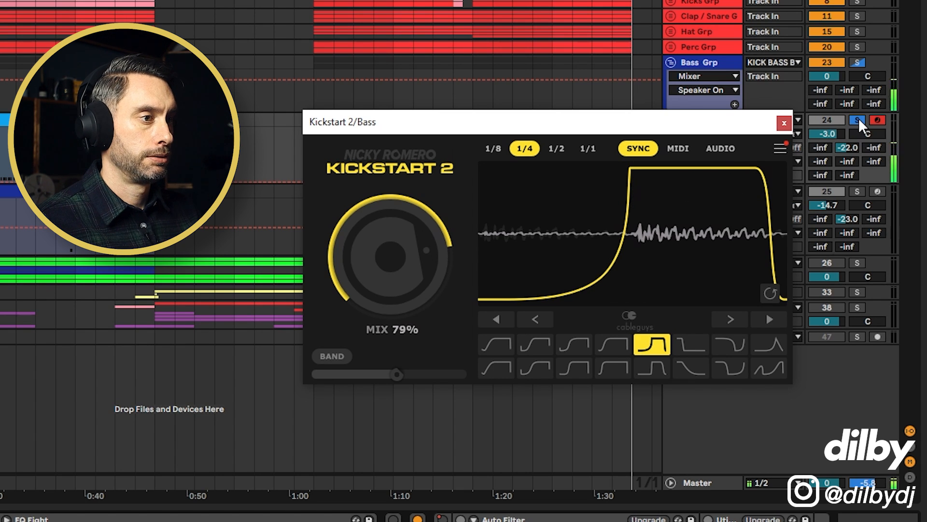
{"action": "key", "text": "space"}
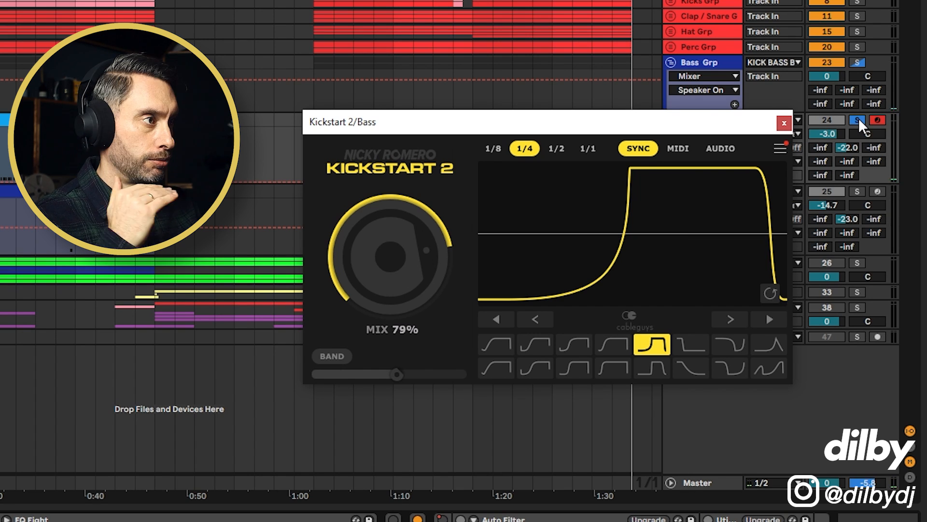
Step: Solo the KICK BASS bus to hear kick and bass together, then close the Kickstart 2 window
{"action": "left_click", "coordinate": [880, 55]}
{"action": "key", "text": "space"}
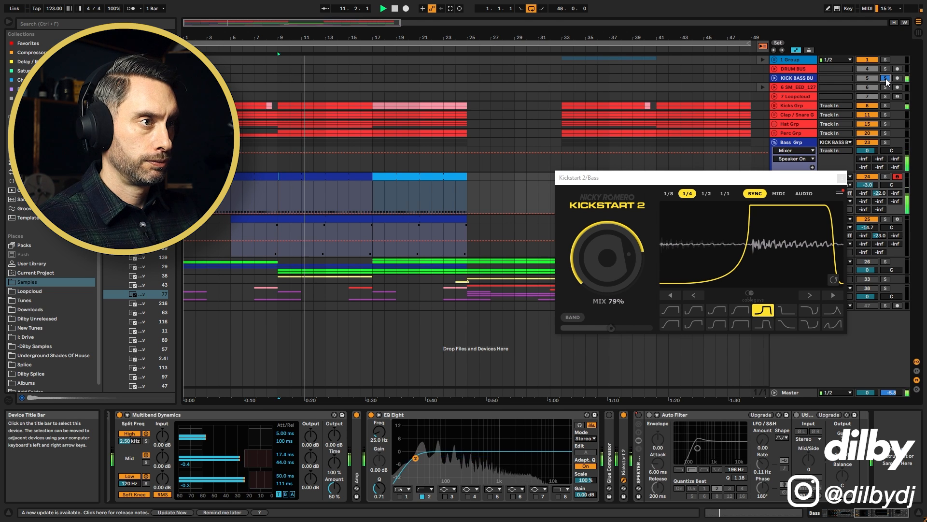
{"action": "key", "text": "space"}
{"action": "left_click", "coordinate": [842, 177]}
Step: Mute Bass Glitch, unsolo the KICK BASS bus, and play the full mix, then place the playhead at bar 8 on Bass Glitch
{"action": "left_click", "coordinate": [867, 219]}
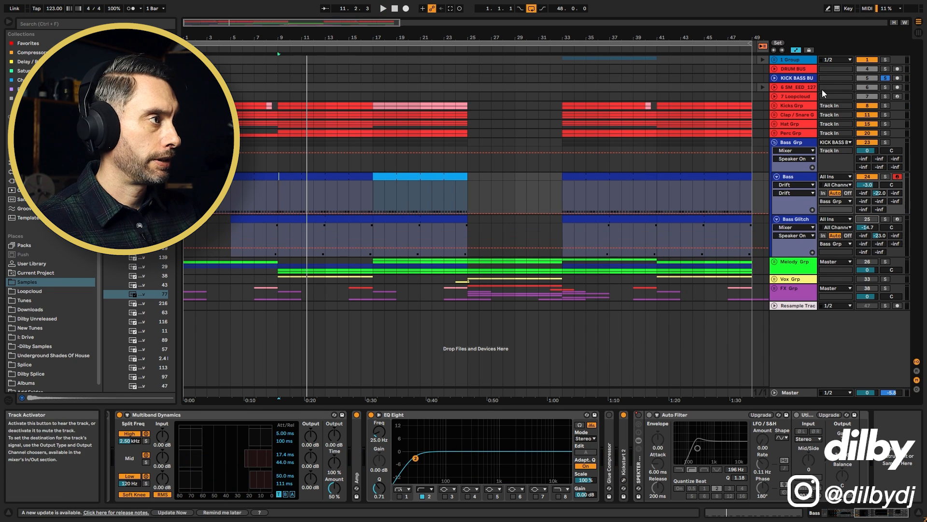
{"action": "left_click", "coordinate": [885, 79]}
{"action": "key", "text": "space"}
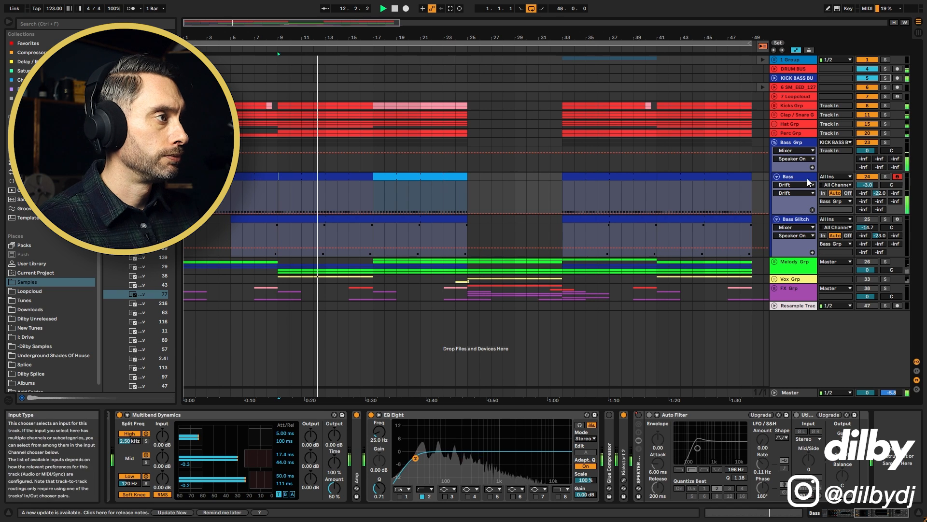
{"action": "left_click", "coordinate": [266, 237]}
{"action": "key", "text": "space"}
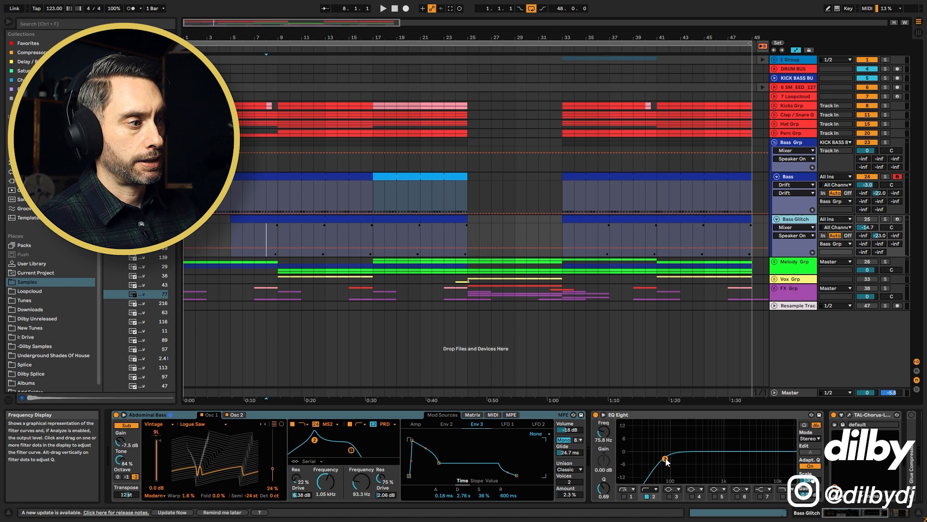
Step: Compare the devices of the Bass and Bass Glitch tracks, opening and closing Kickstart 2 on Bass Glitch
{"action": "left_click", "coordinate": [298, 194]}
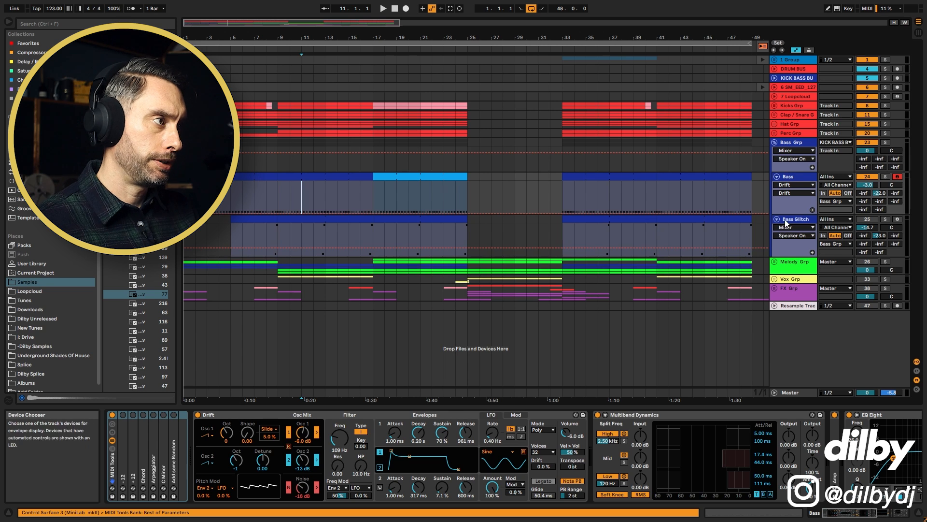
{"action": "left_click", "coordinate": [266, 239]}
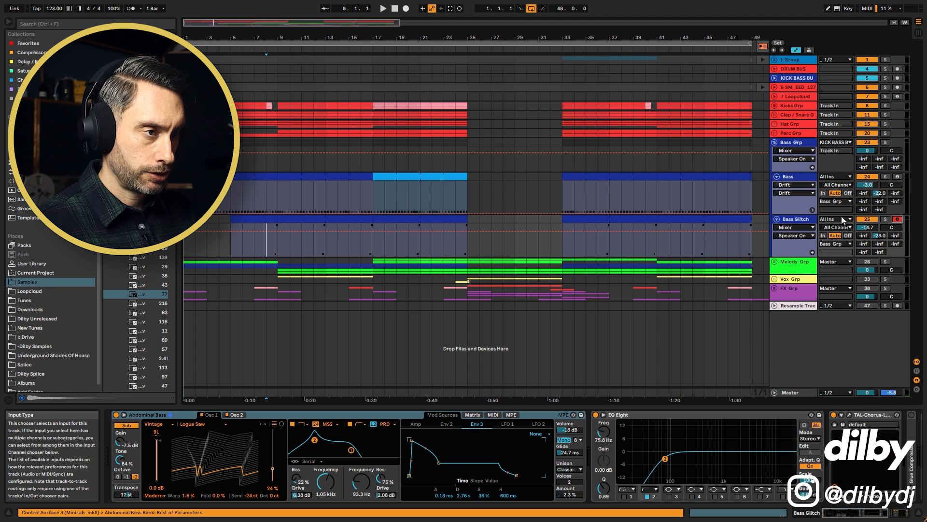
{"action": "left_click", "coordinate": [889, 515]}
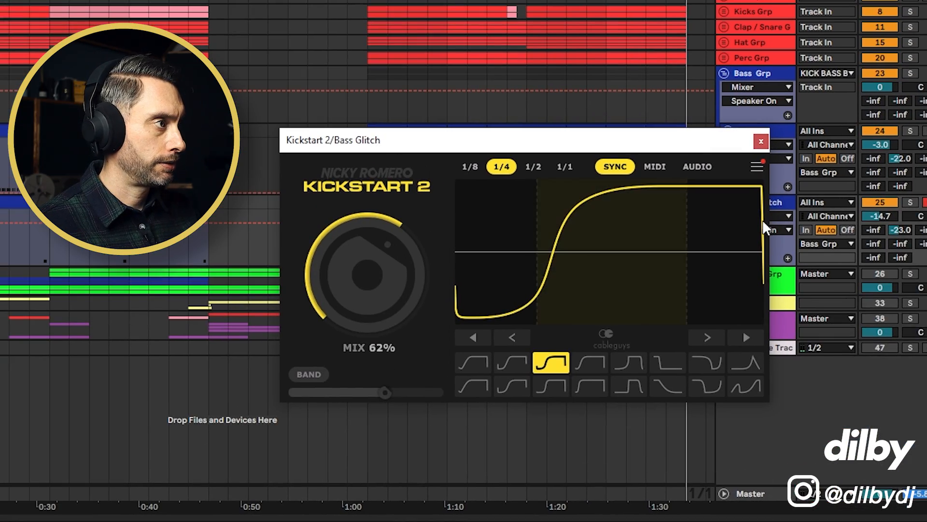
{"action": "left_click", "coordinate": [763, 138]}
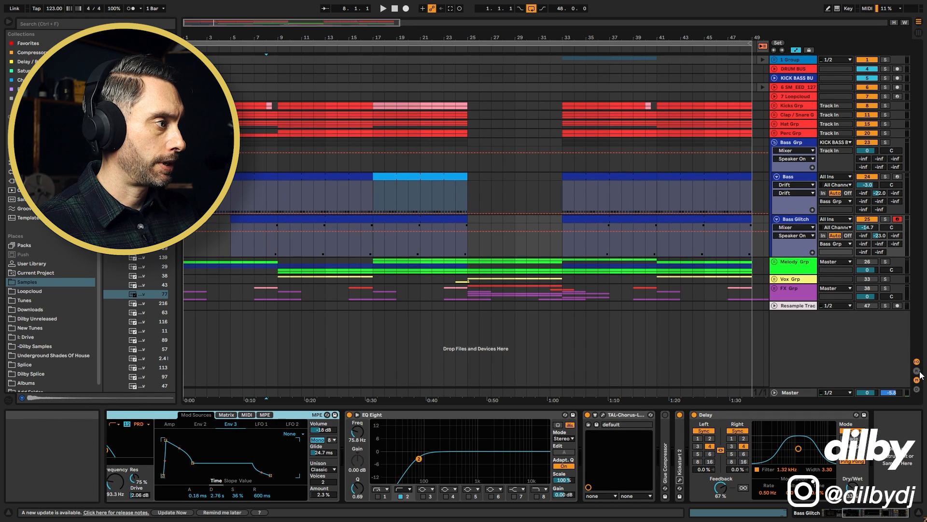
Step: Show the return tracks, inspect the VerbSuite Classics reverb on B Synth Verb, and hide the returns again
{"action": "left_click", "coordinate": [917, 371]}
{"action": "left_click", "coordinate": [797, 329]}
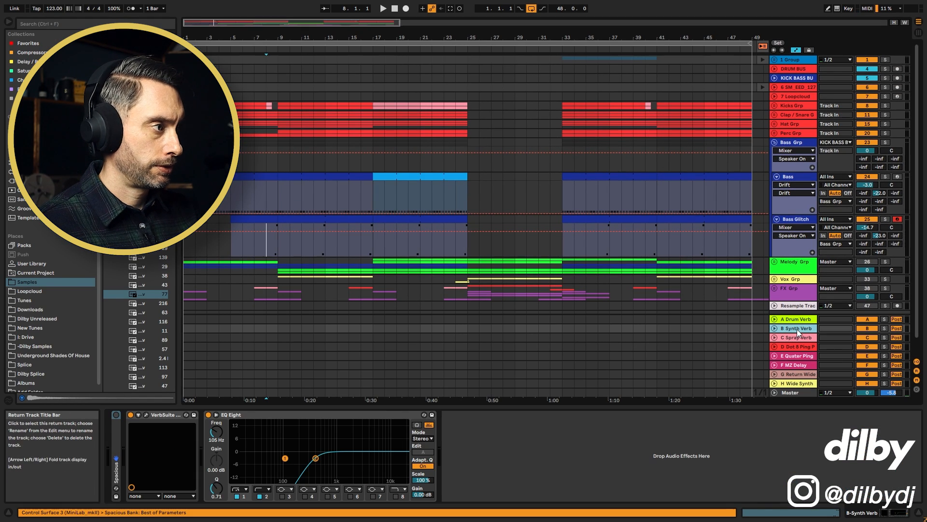
{"action": "left_click", "coordinate": [146, 414]}
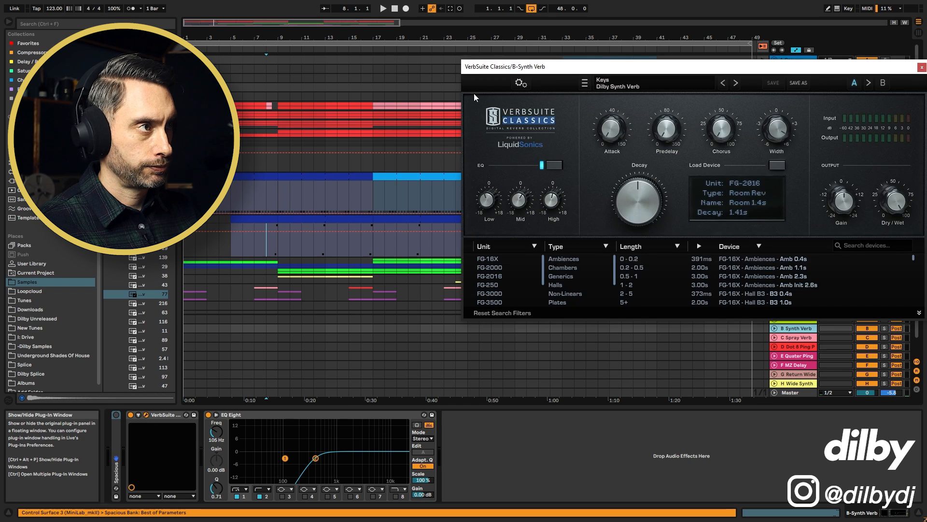
{"action": "left_click_drag", "start_coordinate": [594, 65], "coordinate": [415, 114]}
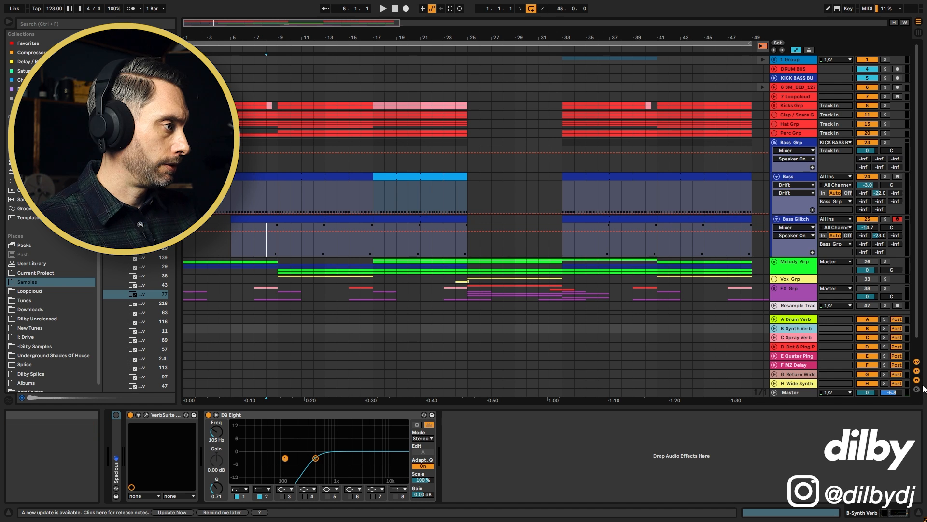
{"action": "left_click", "coordinate": [916, 371]}
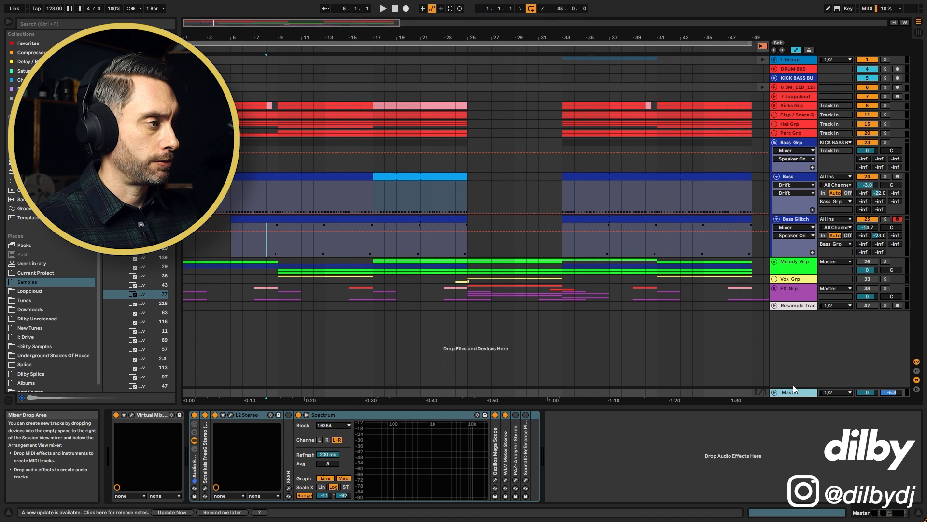
Step: Open the Bass Glitch clip's MIDI notes and zoom in on the notes around beat 4.4
{"action": "double_click", "coordinate": [332, 221]}
{"action": "left_click_drag", "start_coordinate": [876, 302], "coordinate": [627, 366]}
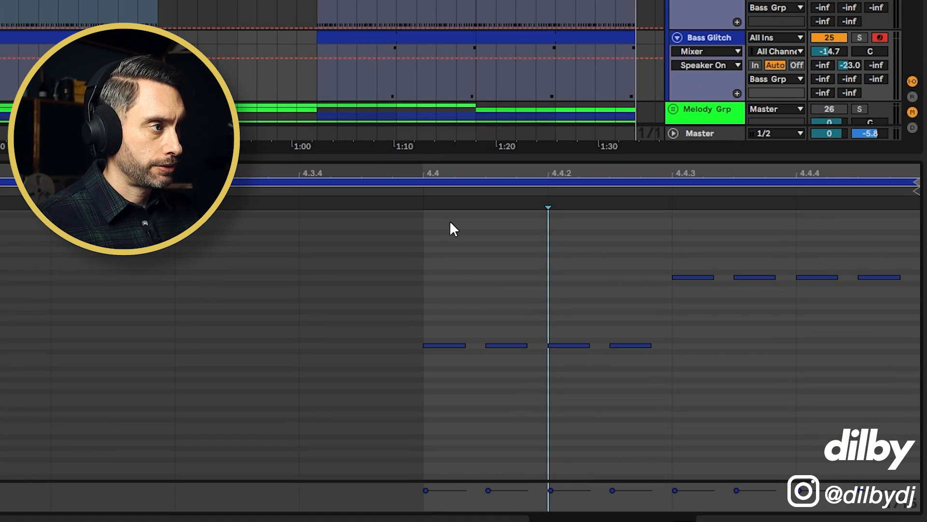
{"action": "left_click", "coordinate": [718, 37]}
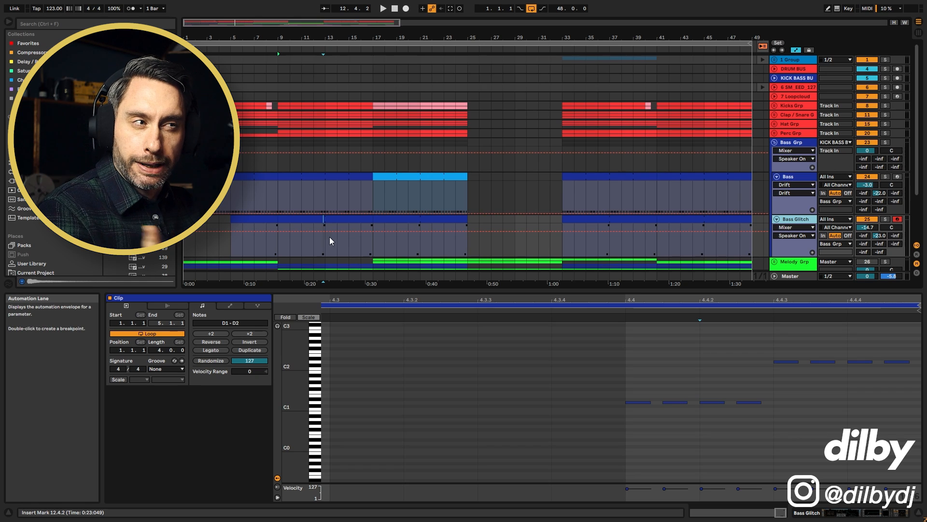
Step: Place the playhead at 16.2.3 on Bass Glitch, solo the track, and play it into bar 17 with its devices shown
{"action": "left_click", "coordinate": [361, 248]}
{"action": "scroll", "coordinate": [365, 246], "scroll_direction": "up", "scroll_amount": 5}
{"action": "left_click", "coordinate": [366, 247]}
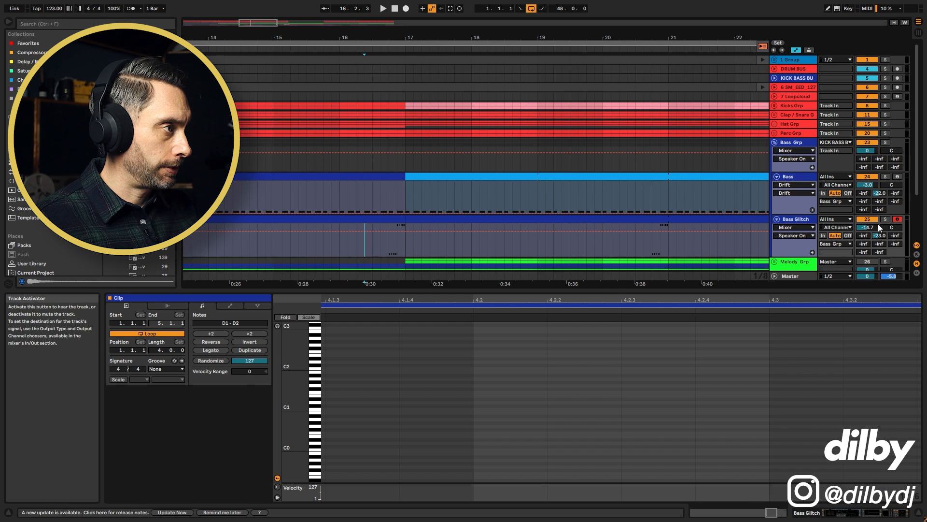
{"action": "left_click", "coordinate": [886, 219]}
{"action": "left_click", "coordinate": [886, 219]}
{"action": "key", "text": "space"}
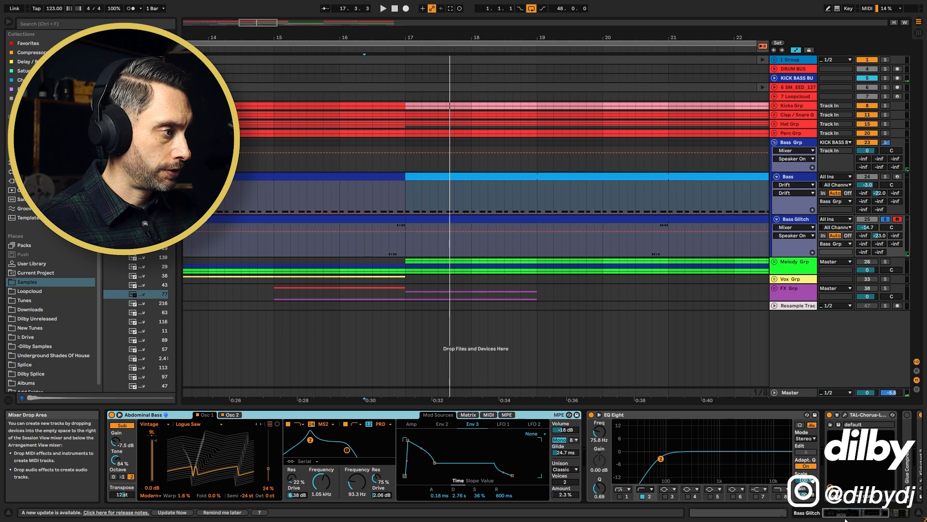
{"action": "scroll", "coordinate": [697, 417], "scroll_direction": "right", "scroll_amount": 3}
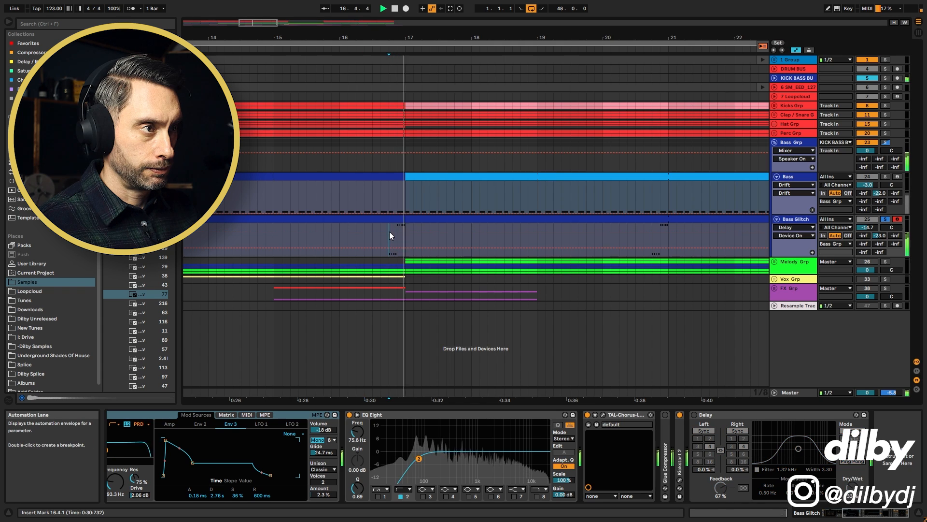
Step: Open the Bass Glitch MIDI notes at 16.4, zoom in on the D1 and D2 notes, and return to the device chain
{"action": "double_click", "coordinate": [390, 230]}
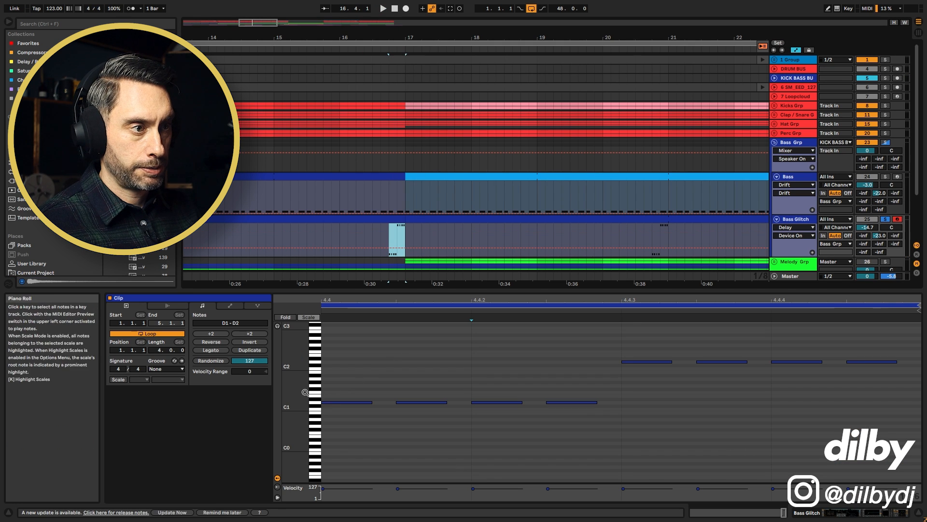
{"action": "left_click_drag", "start_coordinate": [295, 392], "coordinate": [312, 433]}
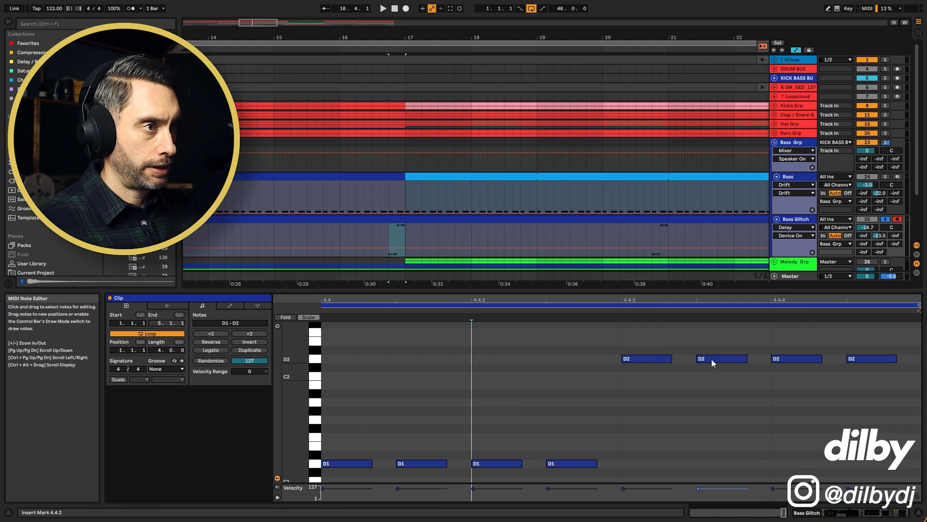
{"action": "left_click", "coordinate": [339, 230]}
{"action": "left_click_drag", "start_coordinate": [852, 513], "coordinate": [827, 513]}
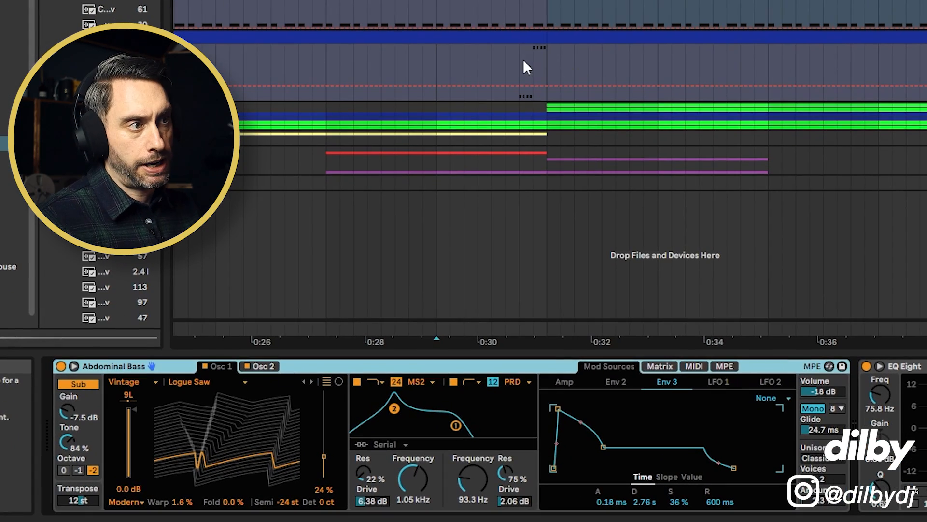
Step: Highlight the final beat of bar 16 on Bass Glitch, then play the arrangement from an earlier point
{"action": "left_click_drag", "start_coordinate": [519, 58], "coordinate": [553, 56]}
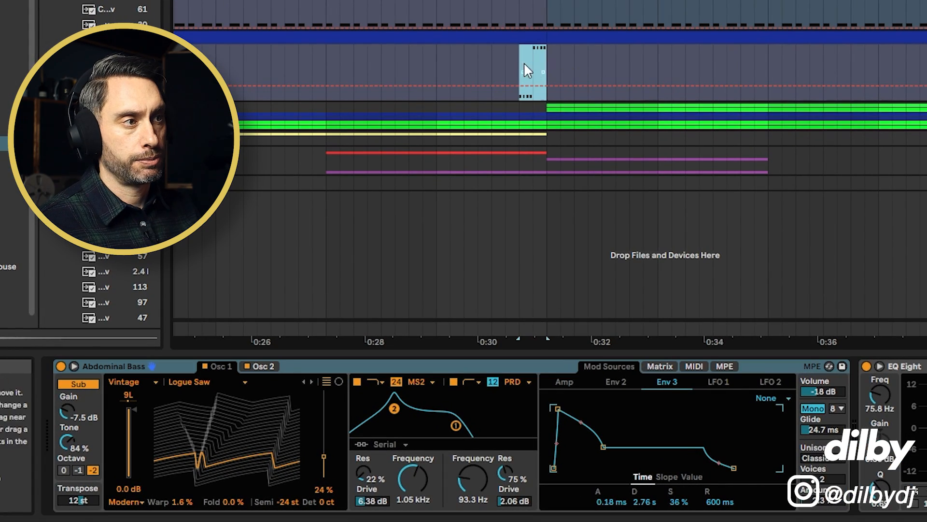
{"action": "left_click", "coordinate": [437, 62]}
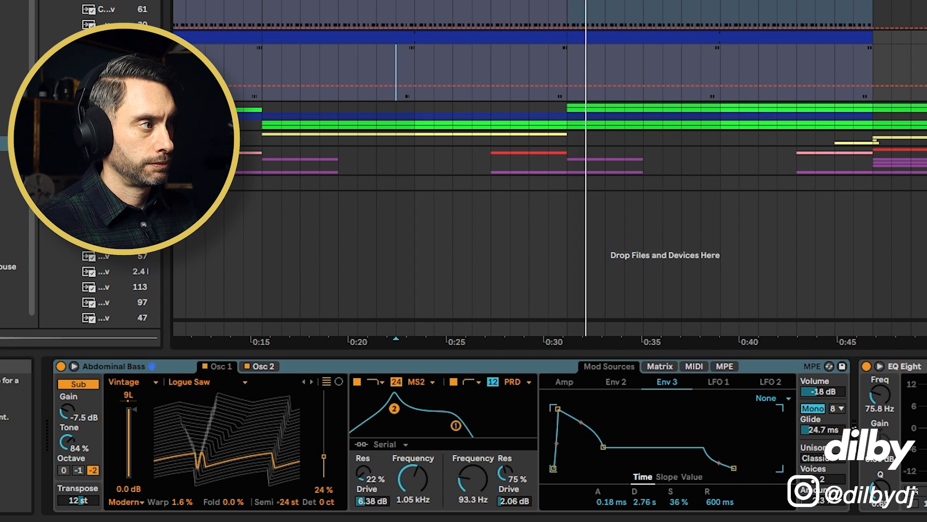
{"action": "key", "text": "space"}
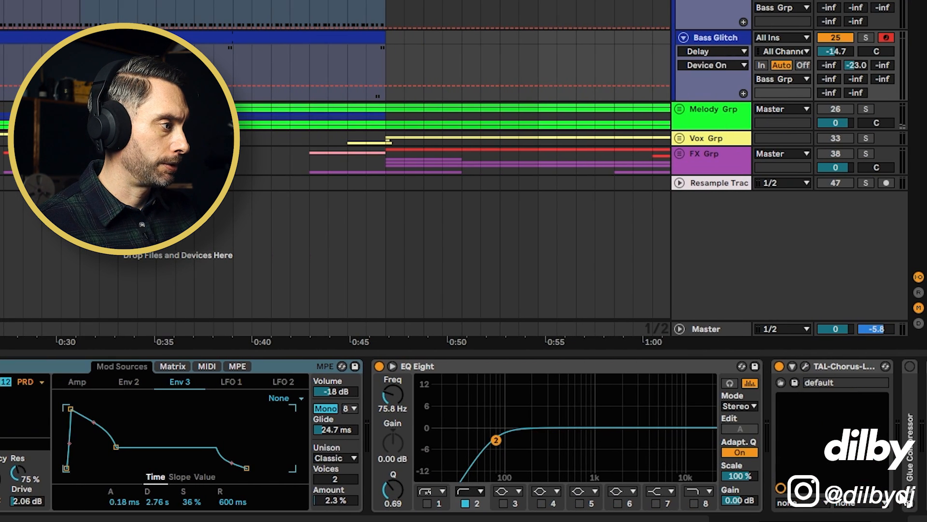
Step: Find the Delay at the end of the Bass Glitch device chain and play the arrangement with it enabled
{"action": "scroll", "coordinate": [544, 362], "scroll_direction": "right", "scroll_amount": 5}
{"action": "left_click", "coordinate": [552, 366]}
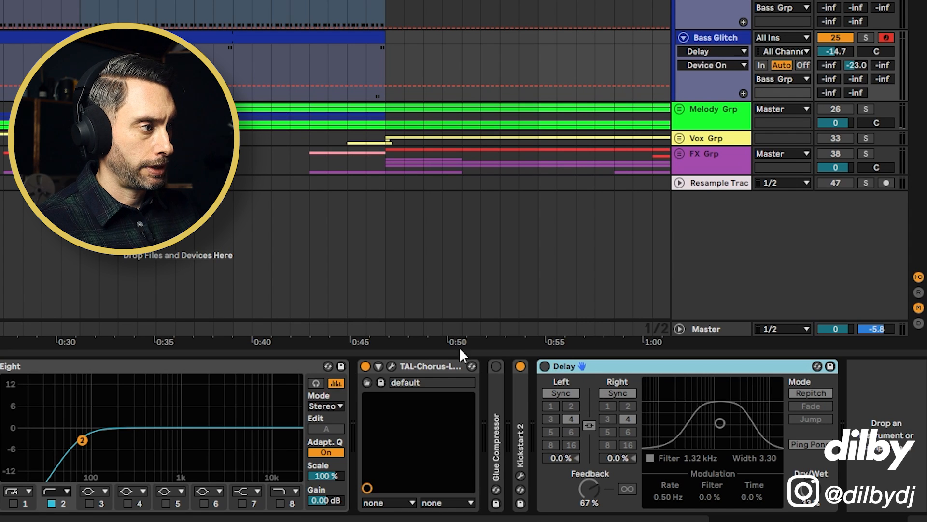
{"action": "left_click", "coordinate": [545, 367]}
{"action": "key", "text": "space"}
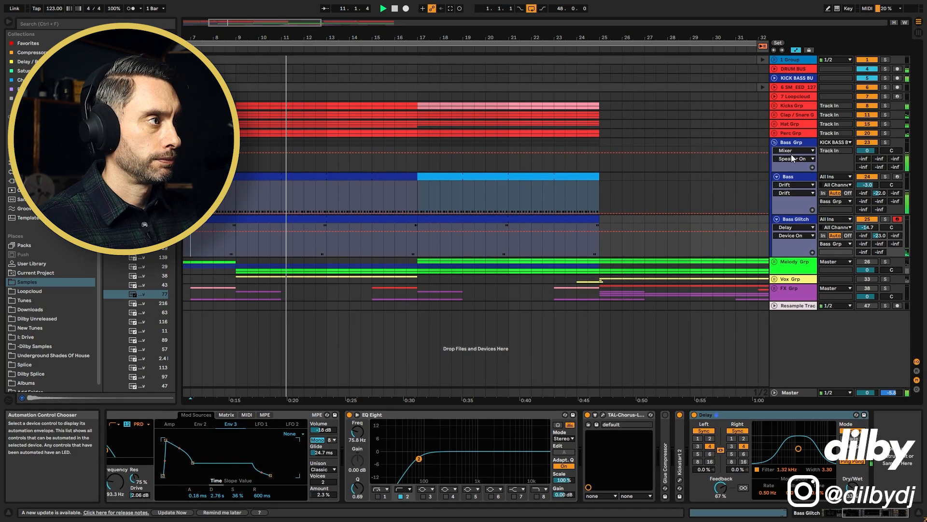
Step: Collapse Bass Grp, expand Melody Grp, and select its tracks from 16th Plucks to Lead 2
{"action": "left_click", "coordinate": [778, 152]}
{"action": "left_click", "coordinate": [775, 151]}
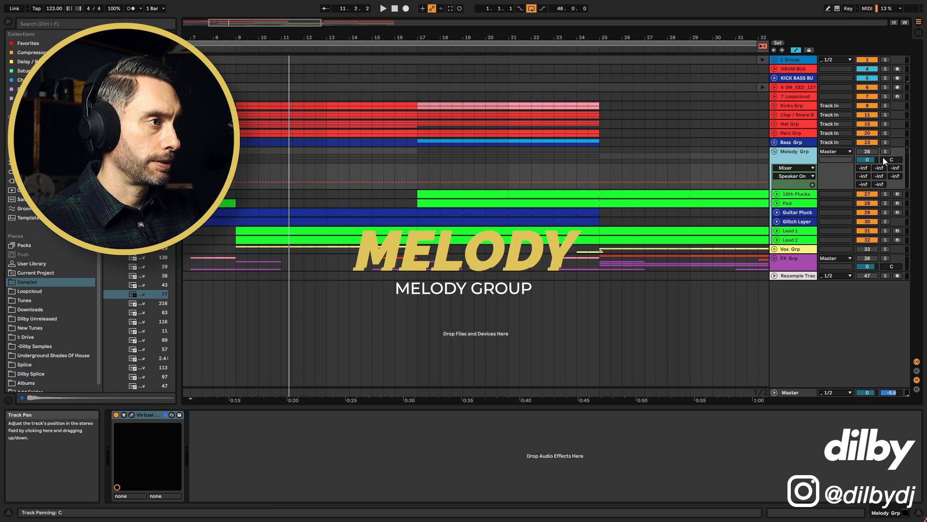
{"action": "left_click_drag", "start_coordinate": [284, 33], "coordinate": [338, 22]}
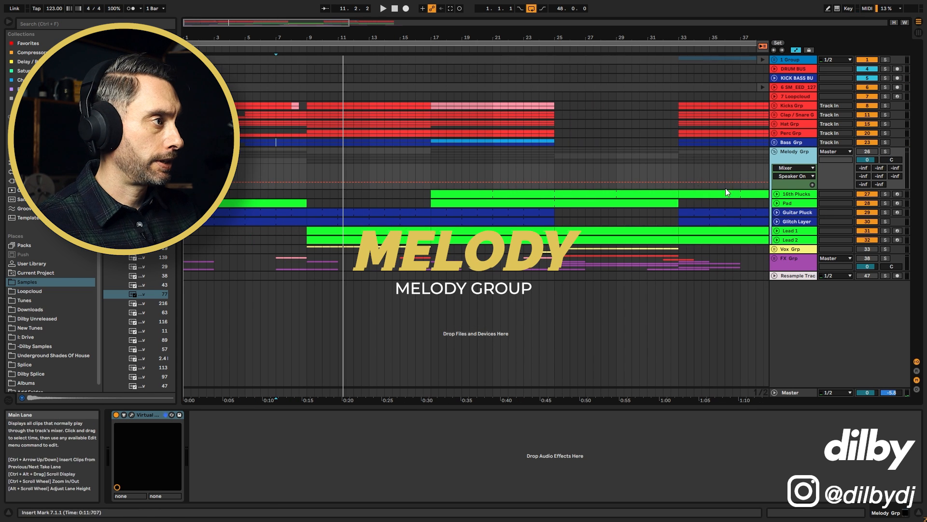
{"action": "left_click", "coordinate": [796, 194]}
{"action": "left_click", "coordinate": [793, 241], "text": "shift"}
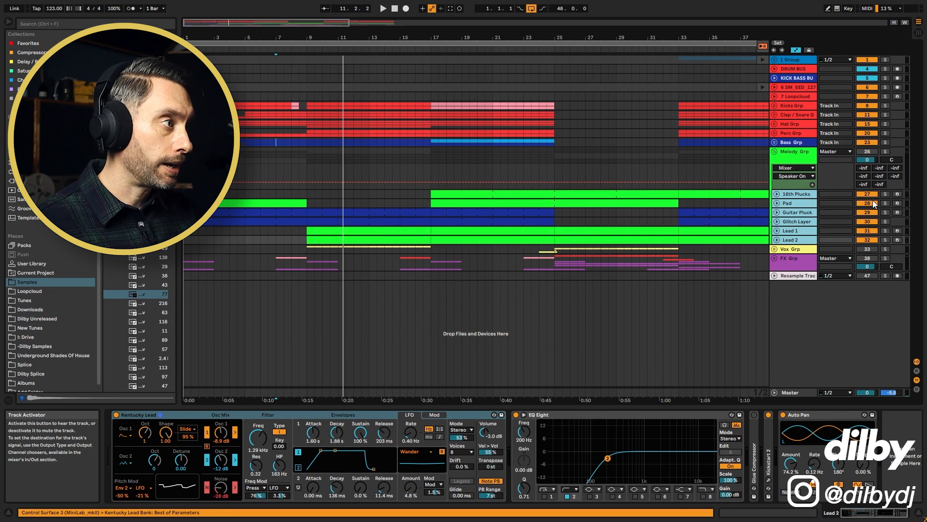
Step: Select the Guitar Pluck track and locate its XMX_Fm_Live_Bass_Chop_36 sample in the browser
{"action": "left_click", "coordinate": [810, 213]}
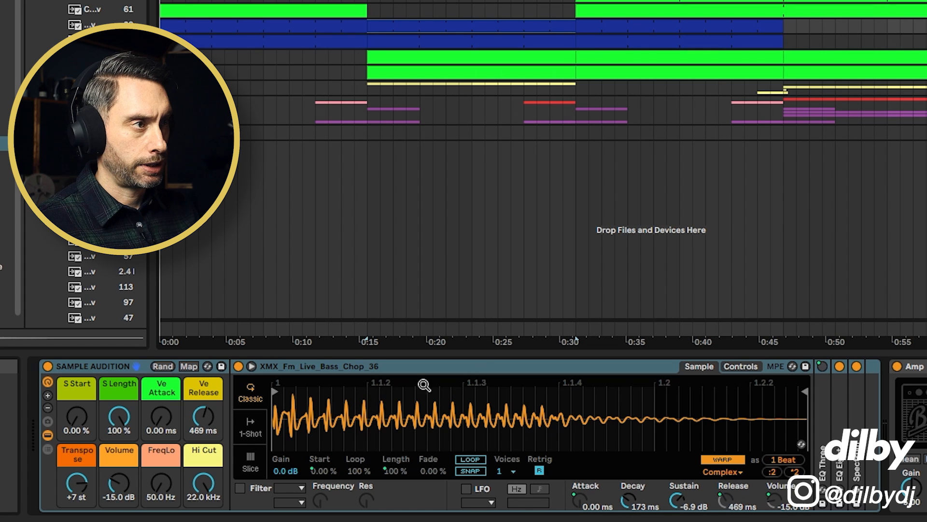
{"action": "right_click", "coordinate": [409, 414]}
{"action": "left_click", "coordinate": [427, 431]}
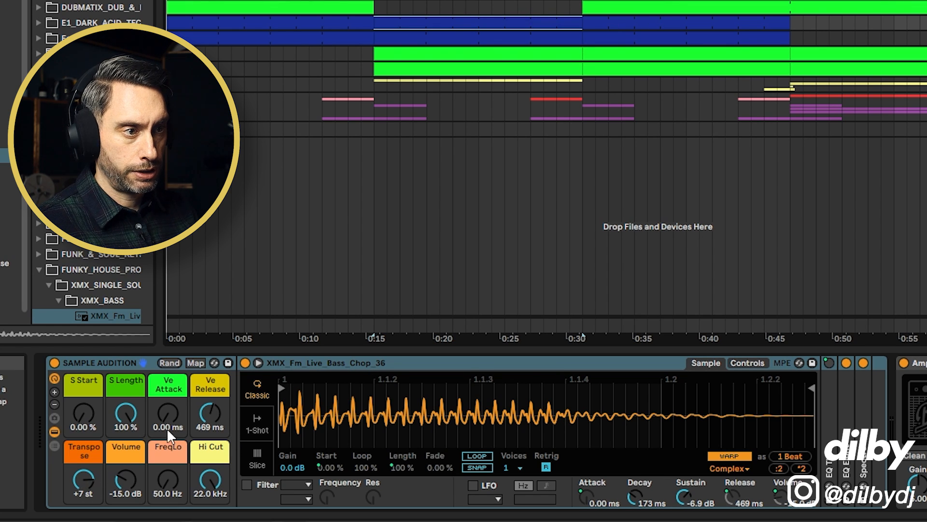
Step: Play Guitar Pluck with its clip's MIDI notes open, then solo Bass alongside it and play both from bar 9
{"action": "double_click", "coordinate": [460, 20]}
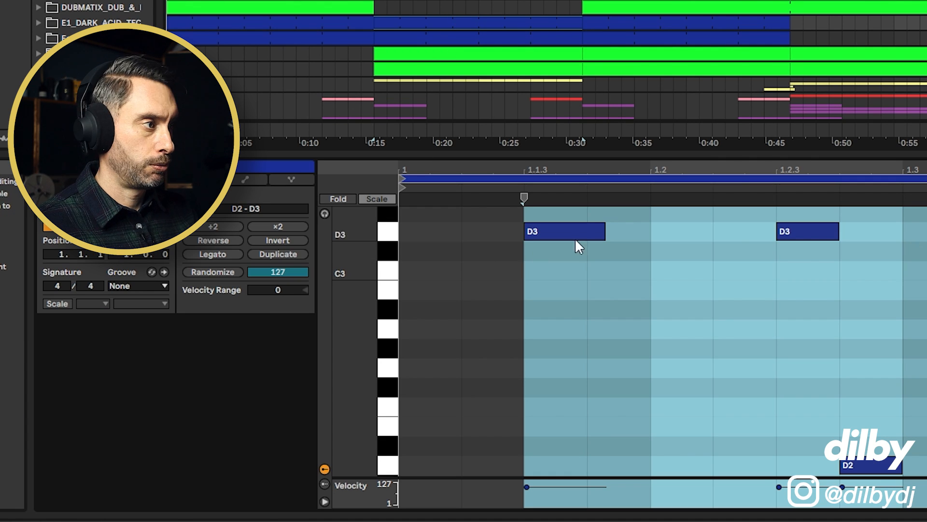
{"action": "key", "text": "space"}
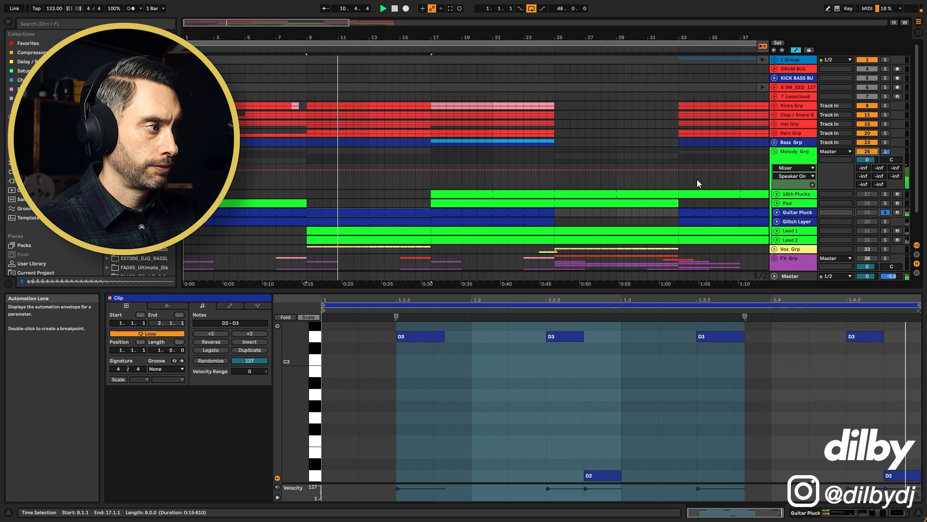
{"action": "left_click", "coordinate": [775, 142]}
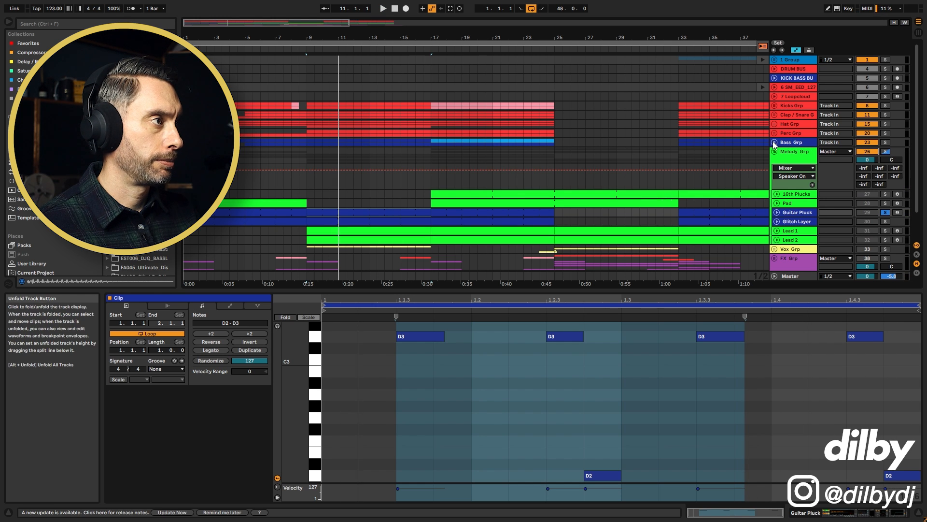
{"action": "left_click", "coordinate": [885, 177], "text": "ctrl"}
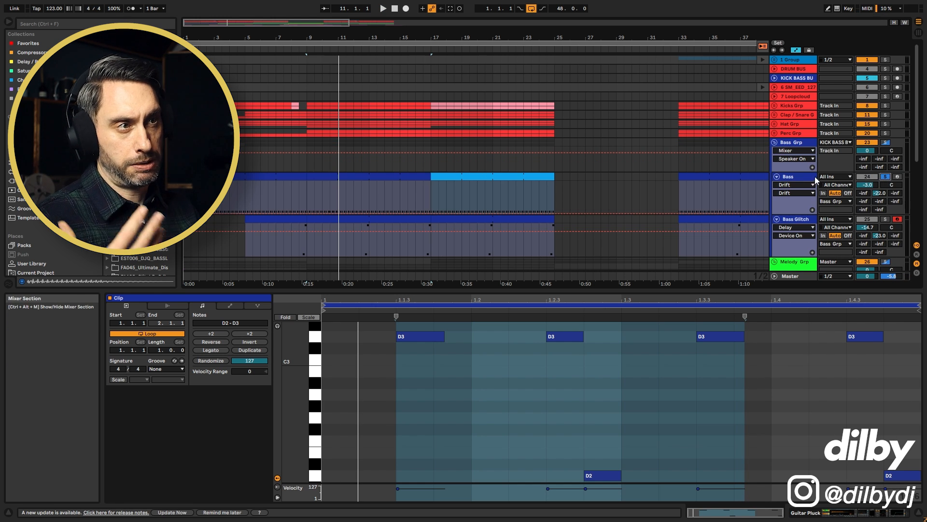
{"action": "key", "text": "space"}
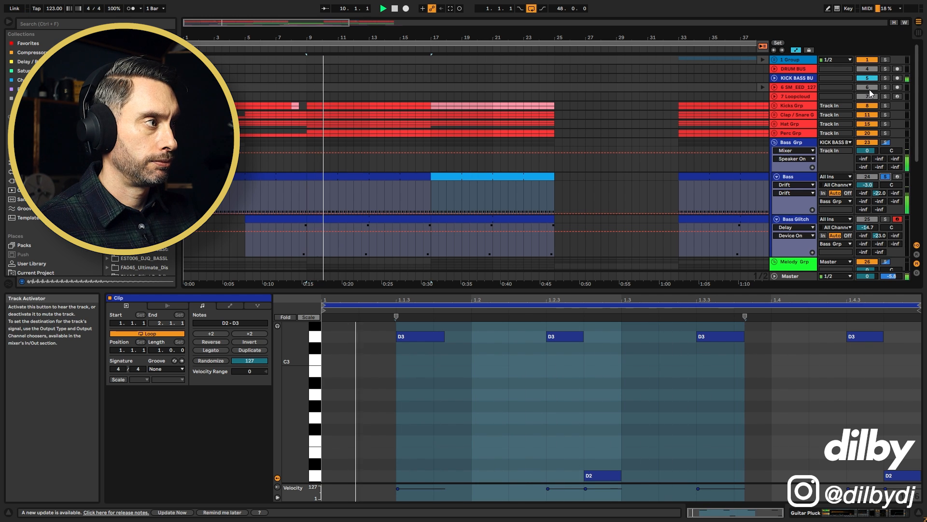
Step: Toggle the Guitar Pluck solo during playback to compare the bass with and without the pluck
{"action": "scroll", "coordinate": [850, 201], "scroll_direction": "down", "scroll_amount": 4}
{"action": "left_click", "coordinate": [885, 225], "text": "ctrl"}
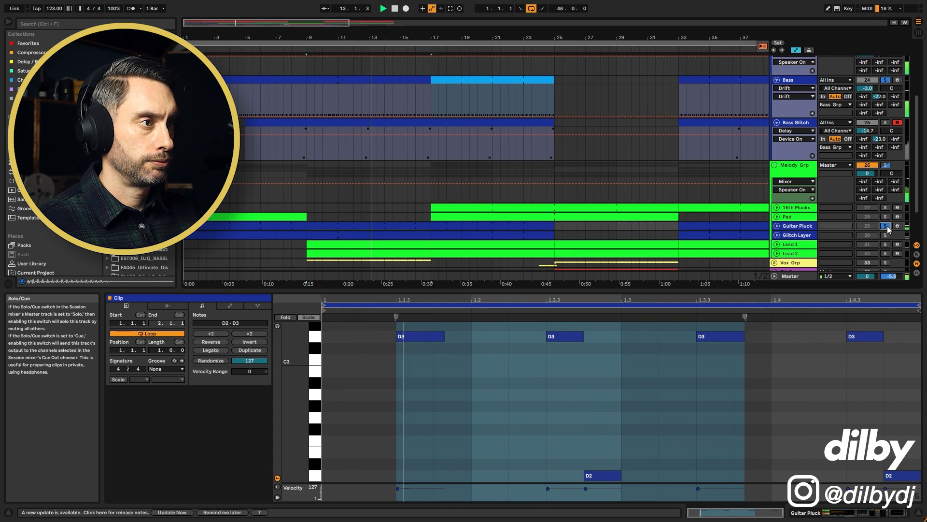
{"action": "scroll", "coordinate": [886, 145], "scroll_direction": "up", "scroll_amount": 4}
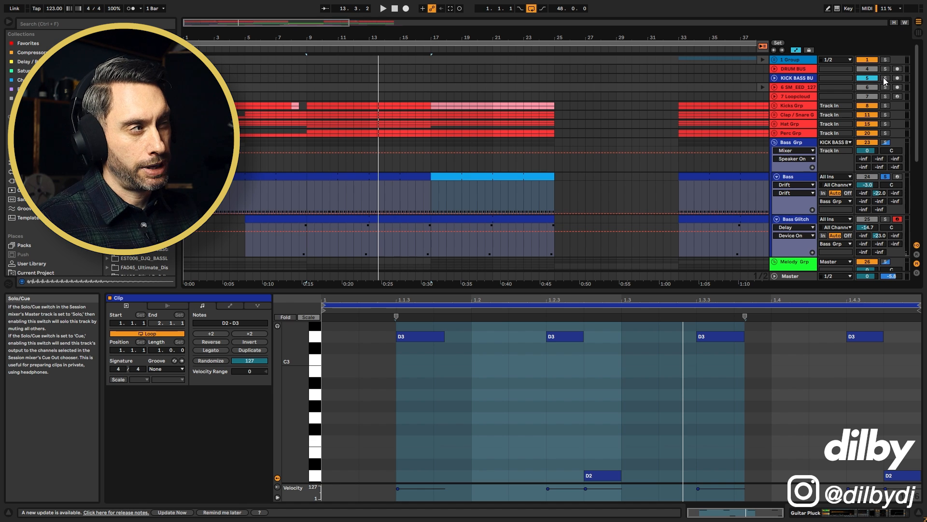
Step: Add the KICK BASS BUS to the soloed Bass and Guitar Pluck tracks and play from bar 9
{"action": "left_click", "coordinate": [885, 78]}
{"action": "key", "text": "space"}
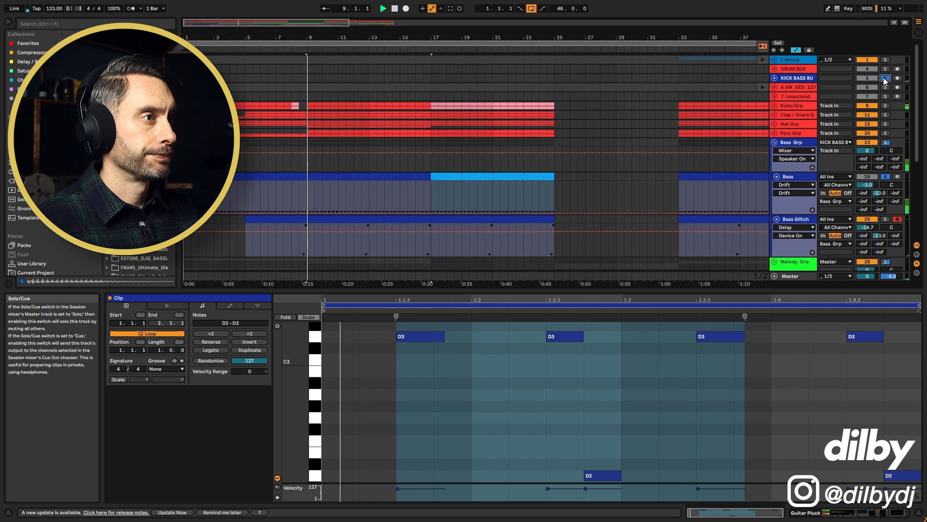
{"action": "scroll", "coordinate": [557, 204], "scroll_direction": "down", "scroll_amount": 10}
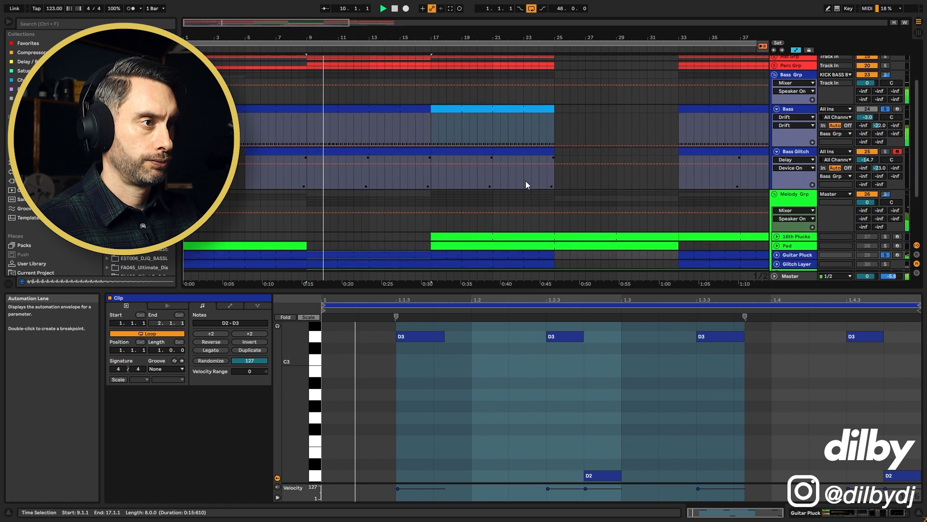
{"action": "key", "text": "space"}
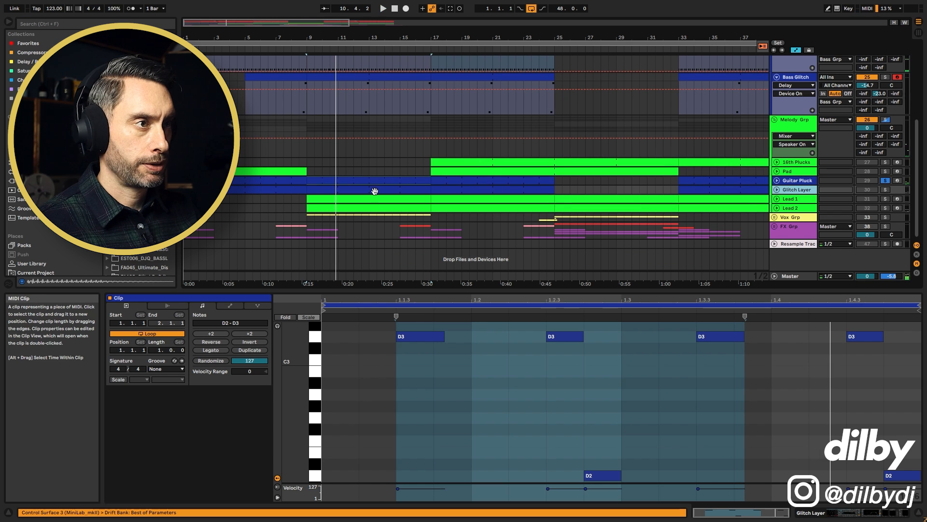
Step: Select the Glitch Layer clip at bar 9 and show the track's device chain with its Drift synth
{"action": "left_click", "coordinate": [373, 190]}
{"action": "key", "text": "shift+Tab"}
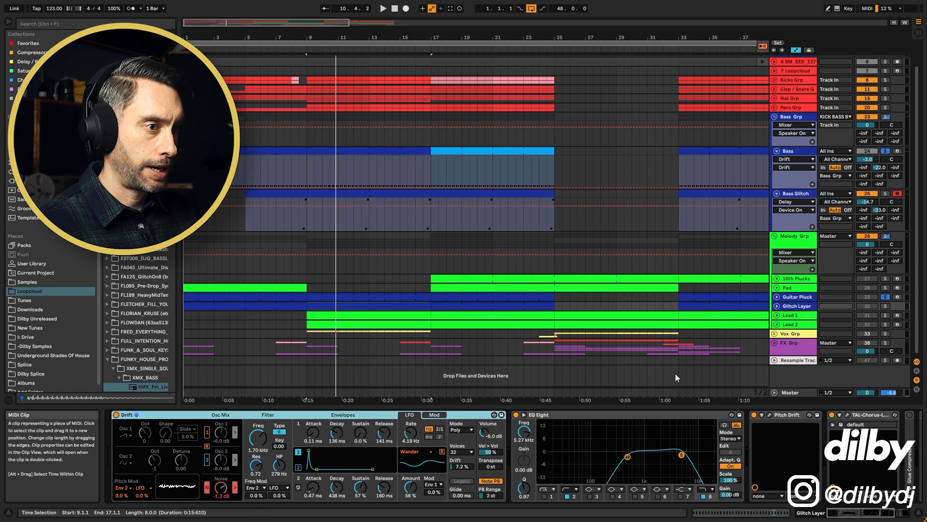
{"action": "left_click", "coordinate": [361, 304]}
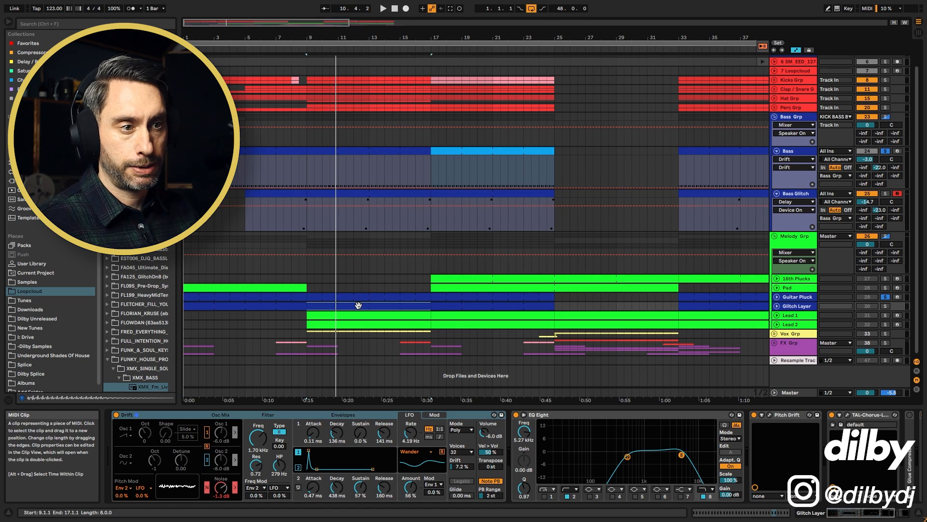
{"action": "left_click", "coordinate": [278, 306]}
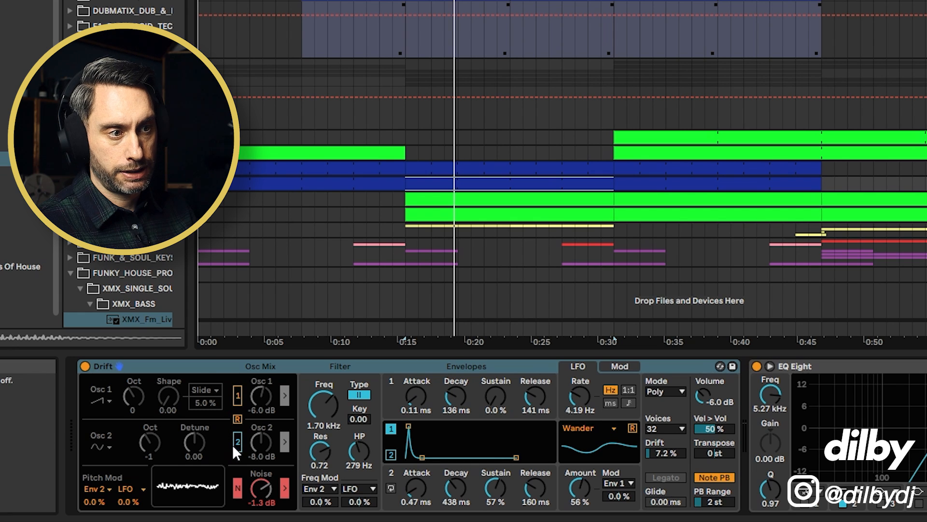
Step: Play the Glitch Layer and examine the modulation routings of its Drift synth
{"action": "key", "text": "space"}
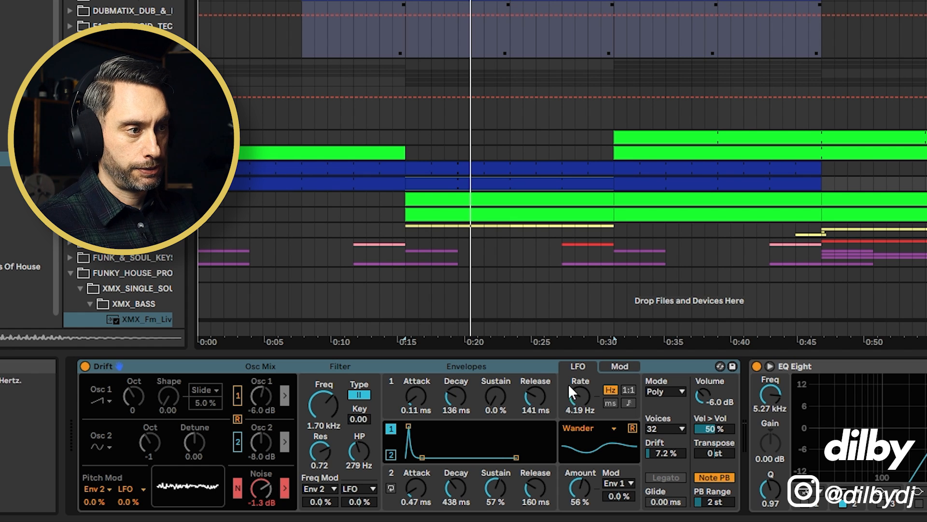
{"action": "left_click", "coordinate": [620, 366]}
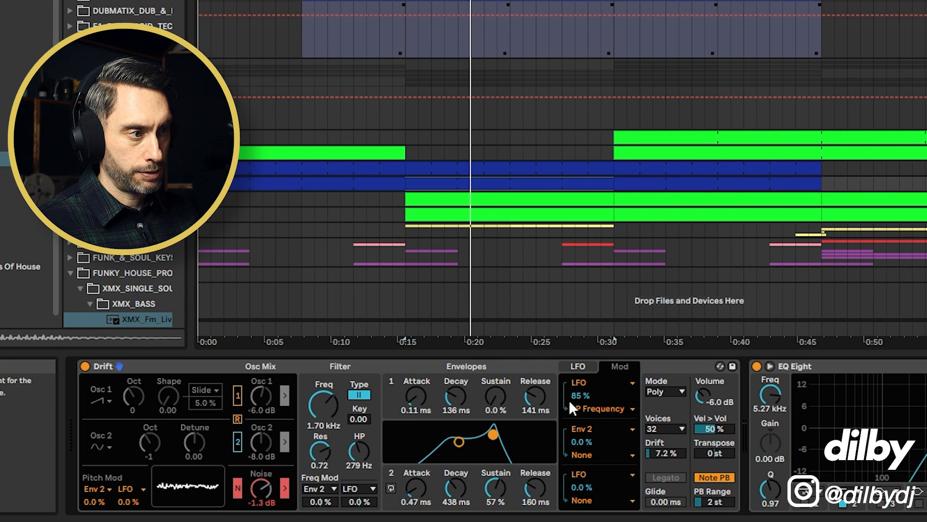
{"action": "key", "text": "space"}
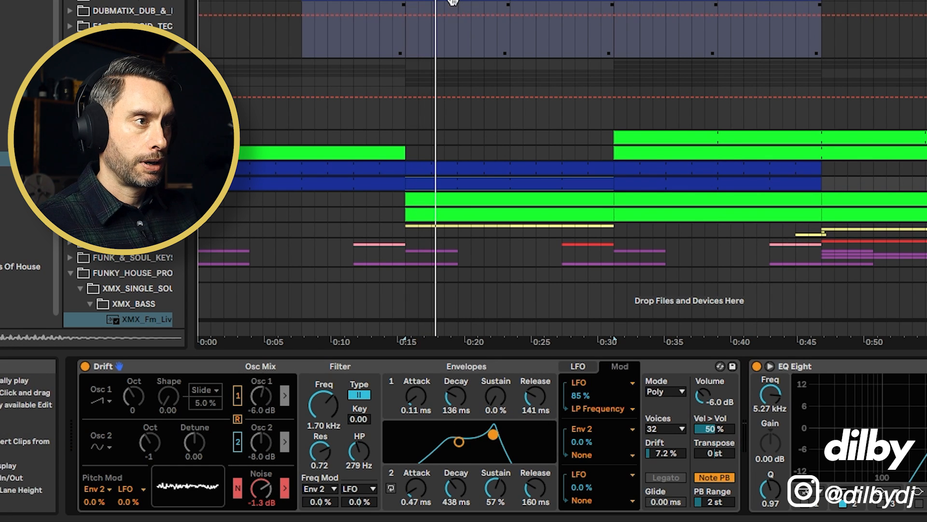
Step: View the Glitch Layer clip's MIDI notes, then return to its devices and inspect the chain from EQ Eight to Kickstart 2
{"action": "double_click", "coordinate": [472, 182]}
{"action": "scroll", "coordinate": [437, 412], "scroll_direction": "down", "scroll_amount": 3}
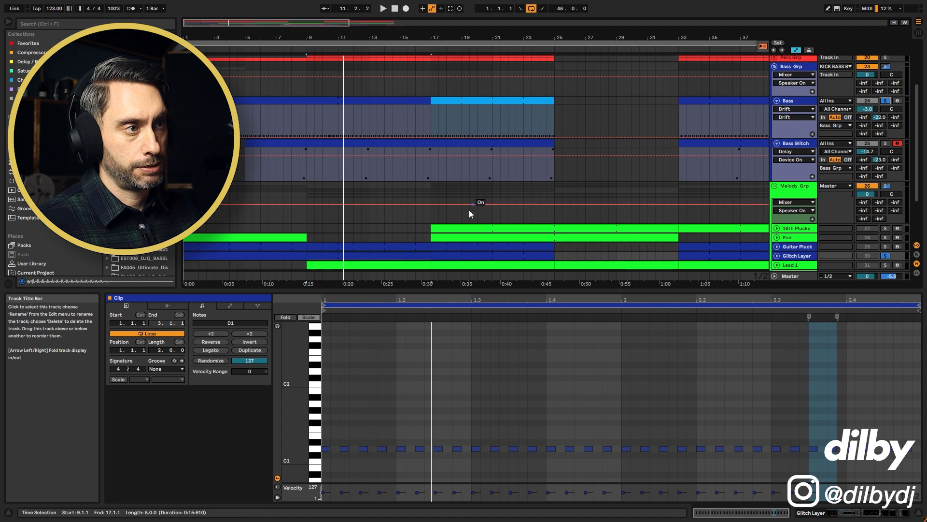
{"action": "left_click", "coordinate": [805, 256]}
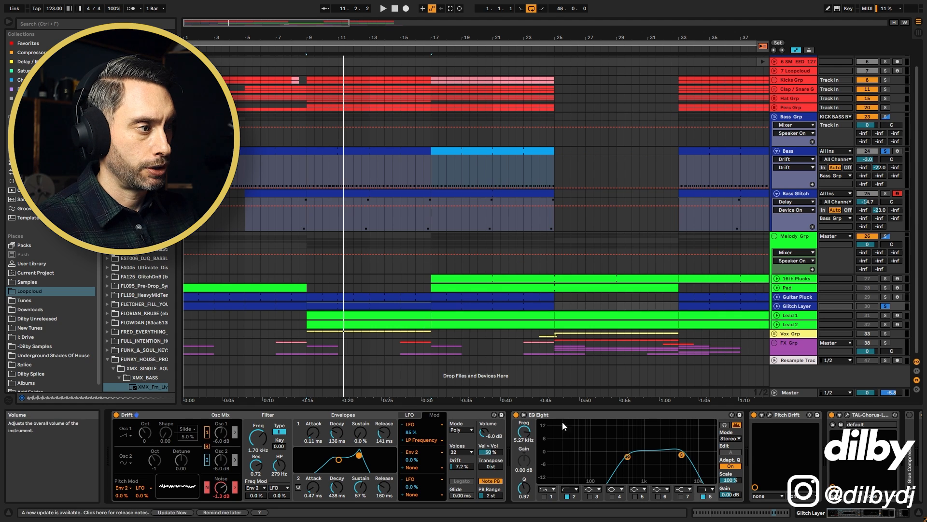
{"action": "left_click_drag", "start_coordinate": [840, 514], "coordinate": [852, 516]}
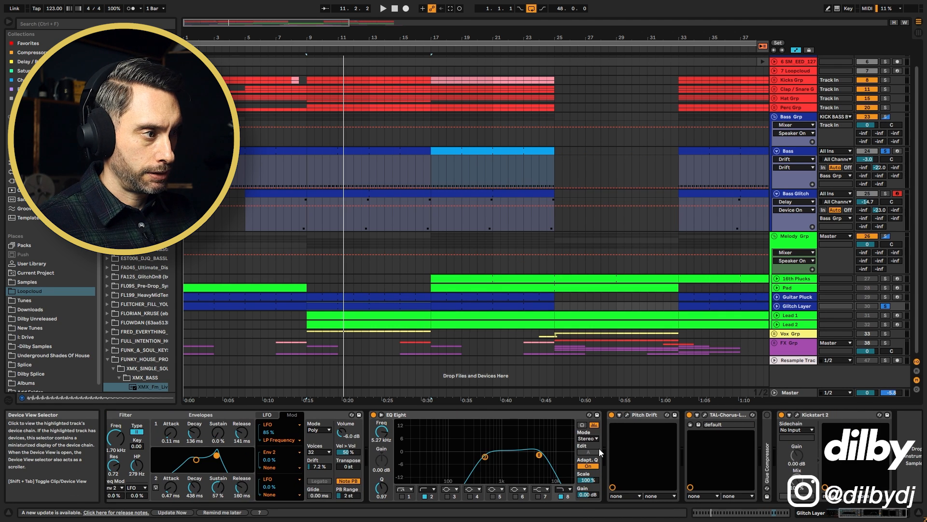
Step: Inspect the Pitch Drift and Kickstart 2 plug-in windows on the Glitch Layer, moving them clear of the mixer
{"action": "left_click", "coordinate": [627, 414]}
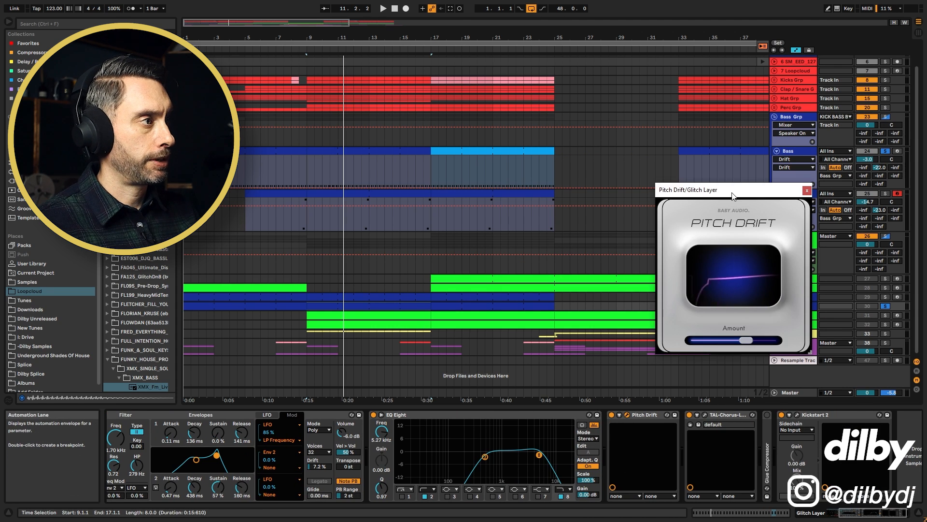
{"action": "left_click_drag", "start_coordinate": [732, 195], "coordinate": [571, 175]}
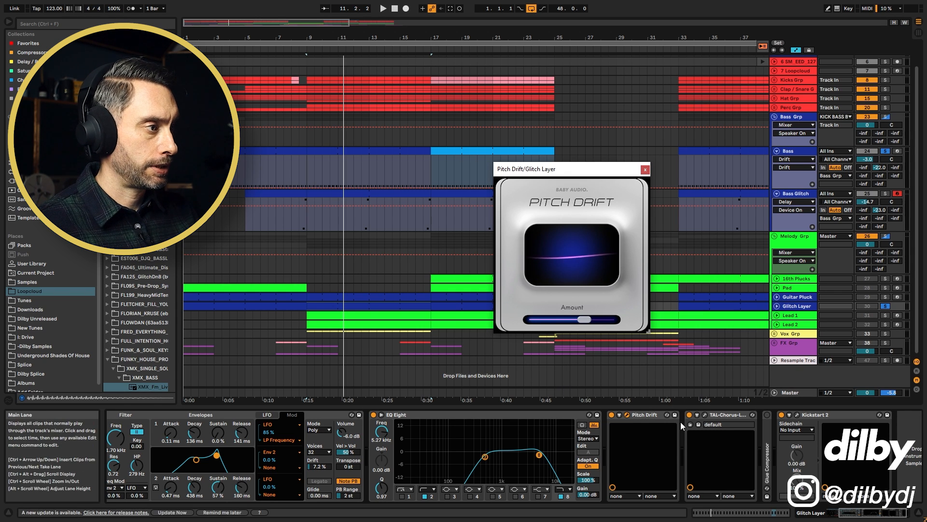
{"action": "left_click", "coordinate": [797, 415]}
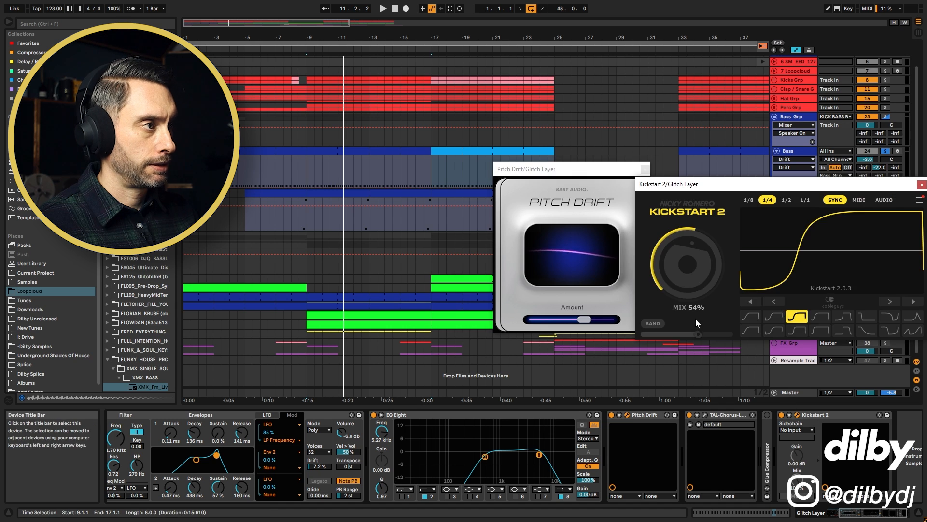
{"action": "left_click_drag", "start_coordinate": [713, 189], "coordinate": [541, 95]}
{"action": "left_click", "coordinate": [742, 94]}
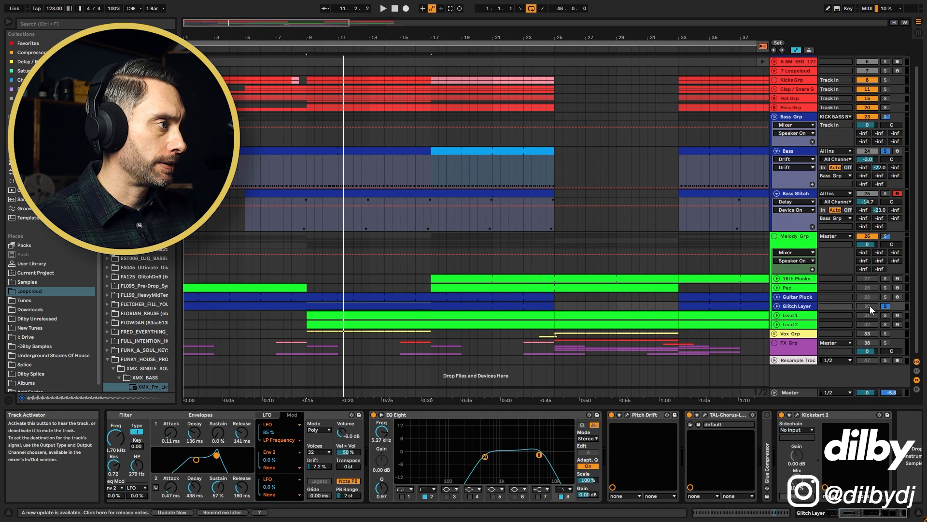
Step: Play the soloed bass, drum and melody parts while switching the Glitch Layer solo off and on to compare
{"action": "scroll", "coordinate": [883, 152], "scroll_direction": "up", "scroll_amount": 2}
{"action": "key", "text": "space"}
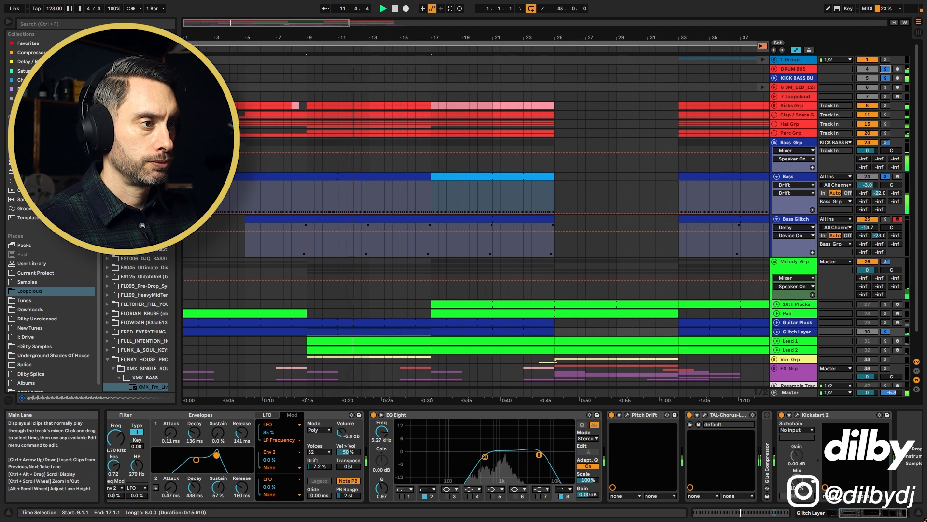
{"action": "left_click", "coordinate": [886, 332]}
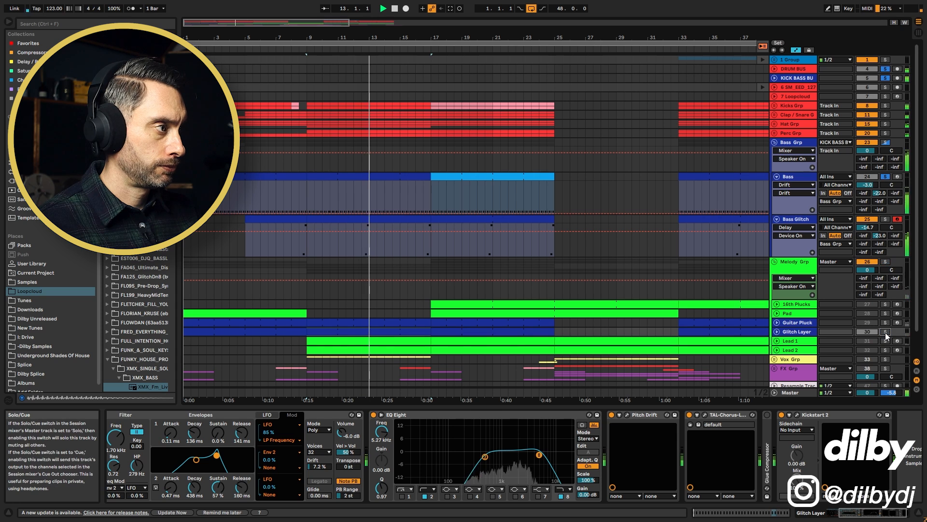
{"action": "left_click", "coordinate": [885, 332]}
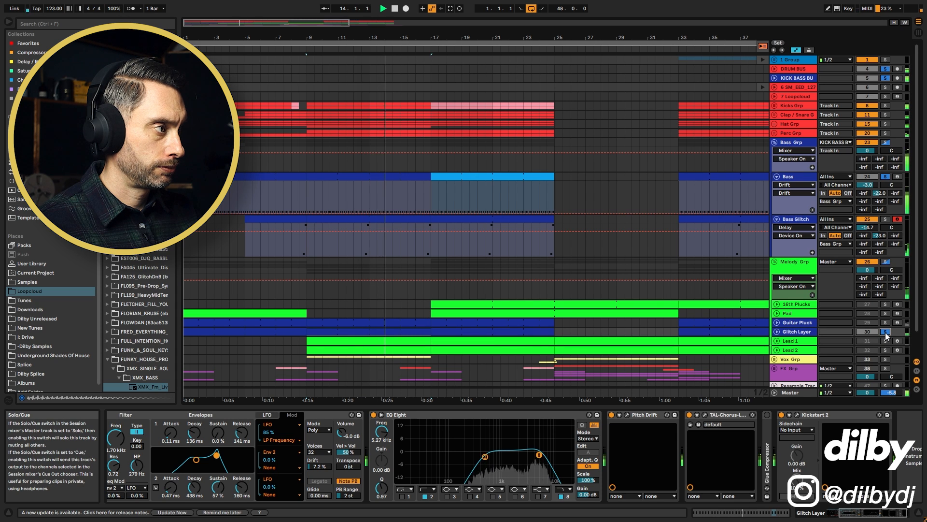
{"action": "key", "text": "space"}
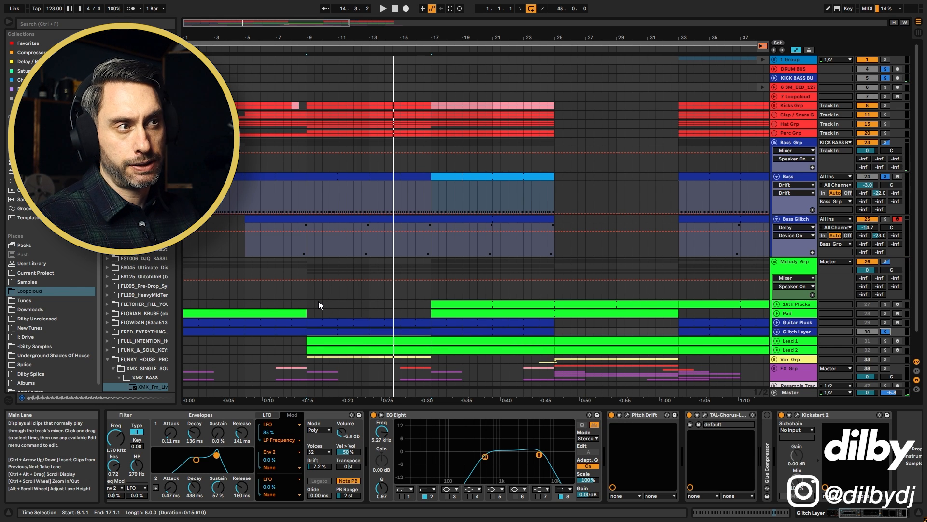
Step: Show the Pad track's device chain with the Dark Corner Pad rack and play it from bar 1
{"action": "scroll", "coordinate": [387, 296], "scroll_direction": "down", "scroll_amount": 2}
{"action": "scroll", "coordinate": [419, 295], "scroll_direction": "down", "scroll_amount": 1}
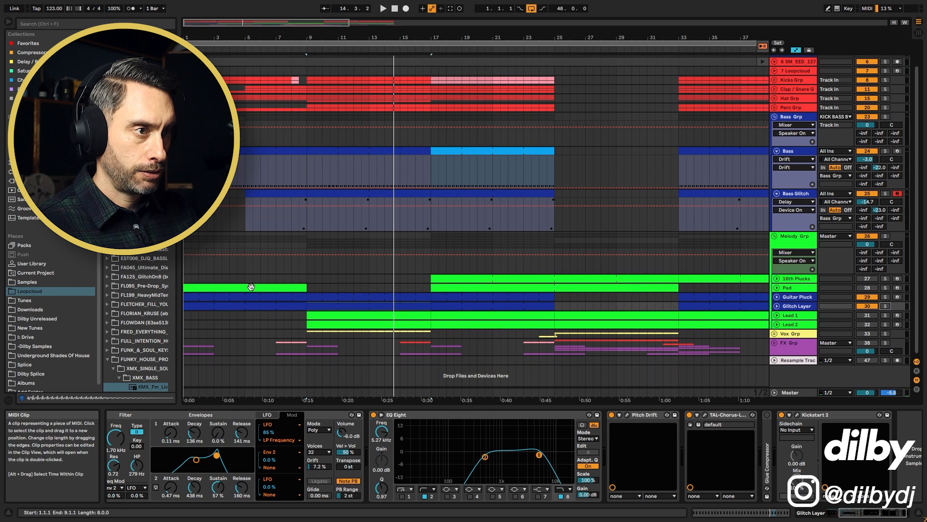
{"action": "left_click", "coordinate": [808, 290]}
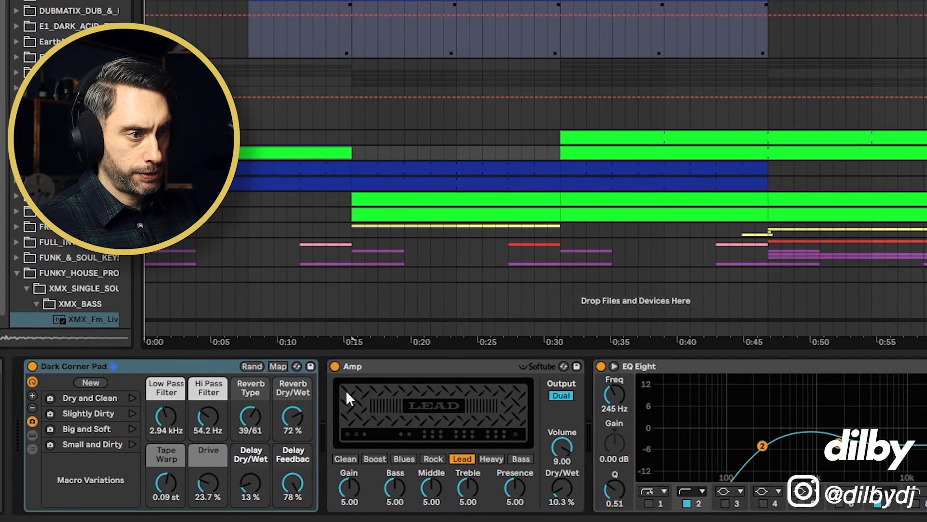
{"action": "key", "text": "space"}
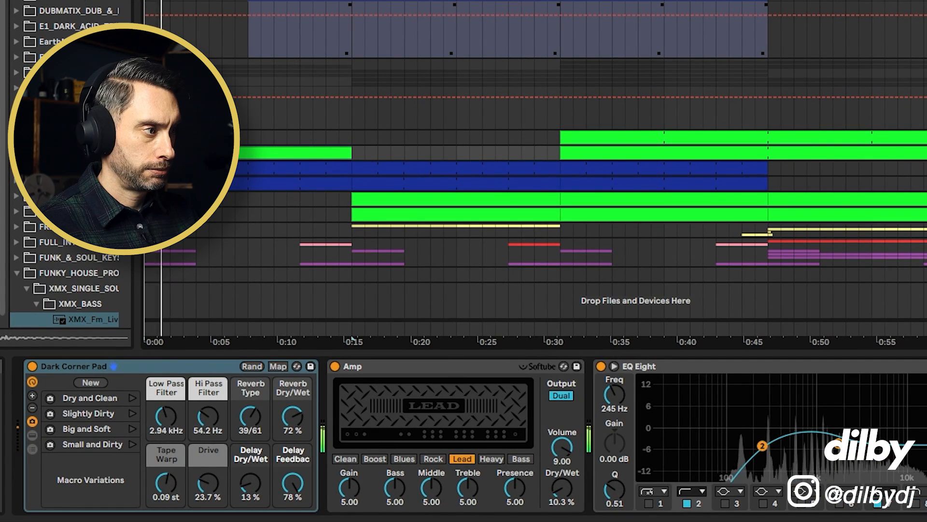
Step: Open the Pad clip at bar 1, examine its held D3 and A3 notes, and play it with the other tracks
{"action": "double_click", "coordinate": [283, 154]}
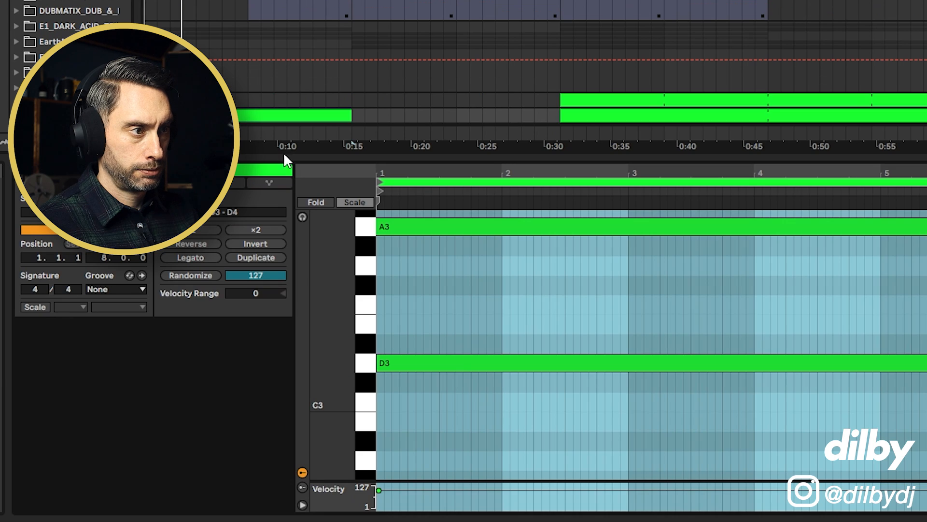
{"action": "left_click", "coordinate": [429, 368]}
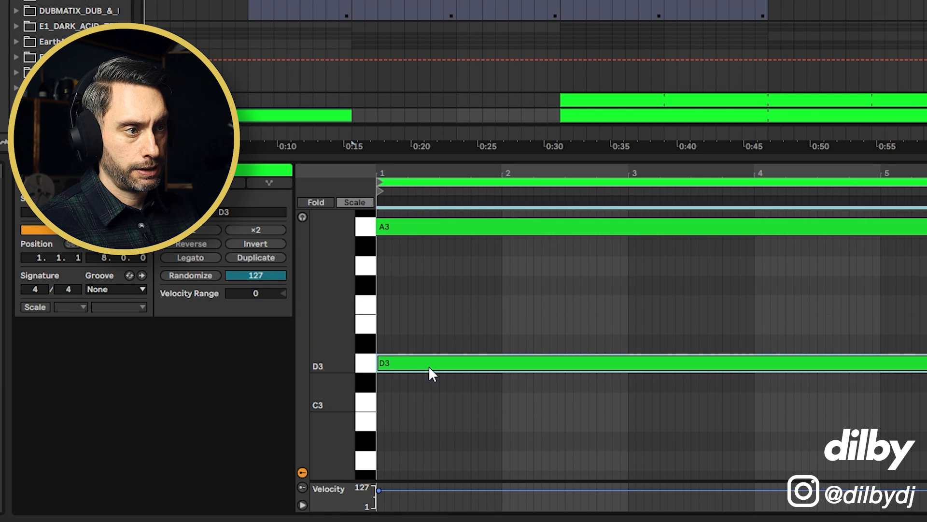
{"action": "left_click", "coordinate": [415, 223]}
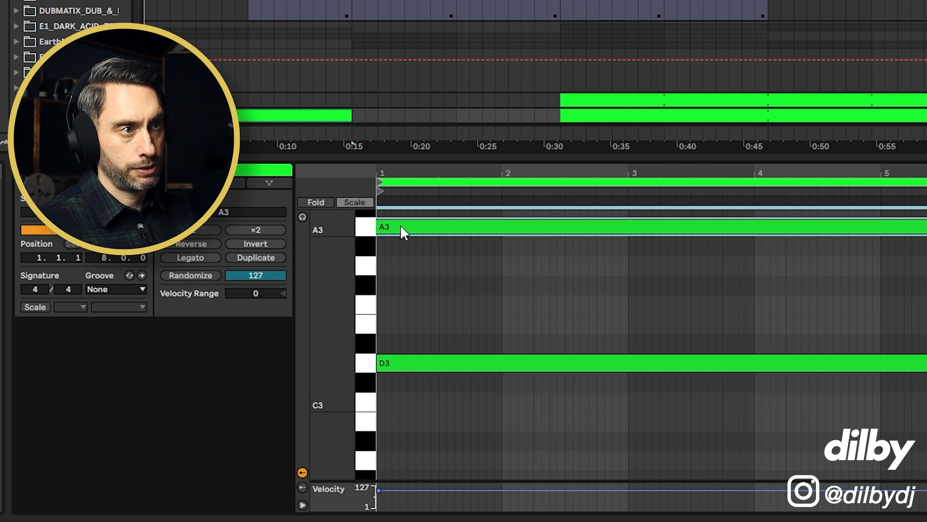
{"action": "scroll", "coordinate": [338, 93], "scroll_direction": "down", "scroll_amount": 2}
{"action": "key", "text": "space"}
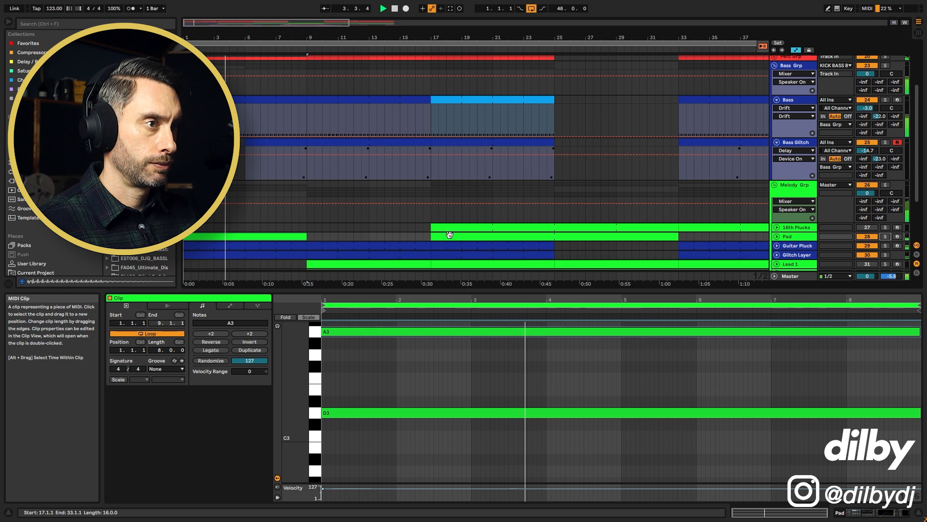
Step: Return to the Pad's devices and compare playback with the Amp bypassed and re-enabled
{"action": "double_click", "coordinate": [786, 236]}
{"action": "key", "text": "space"}
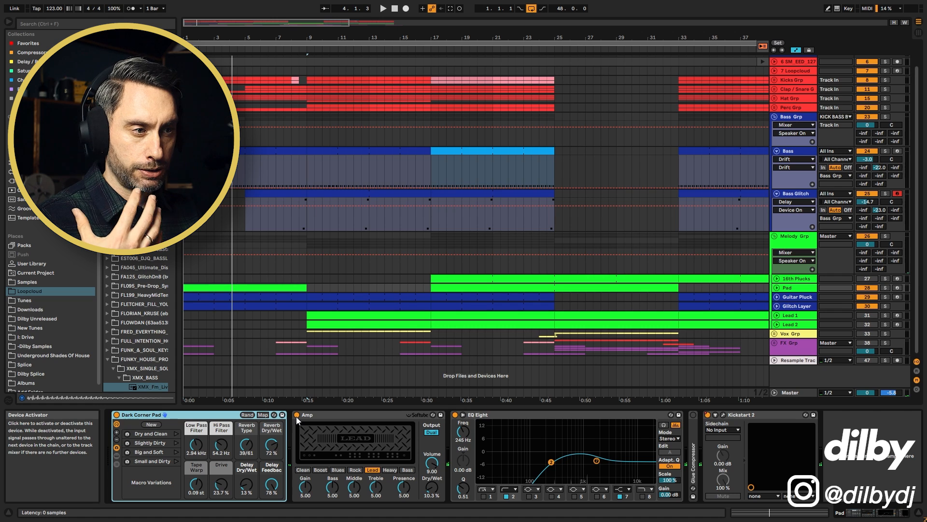
{"action": "left_click", "coordinate": [310, 414]}
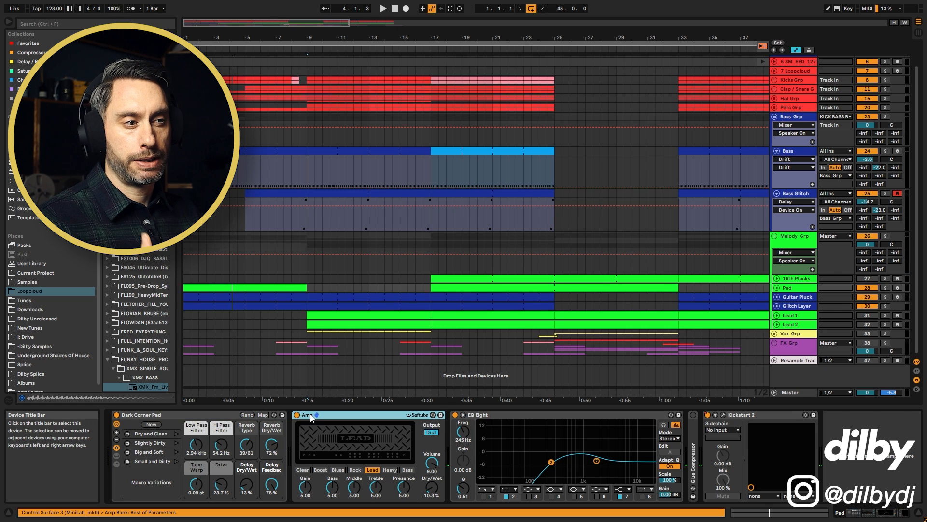
{"action": "left_click", "coordinate": [296, 414]}
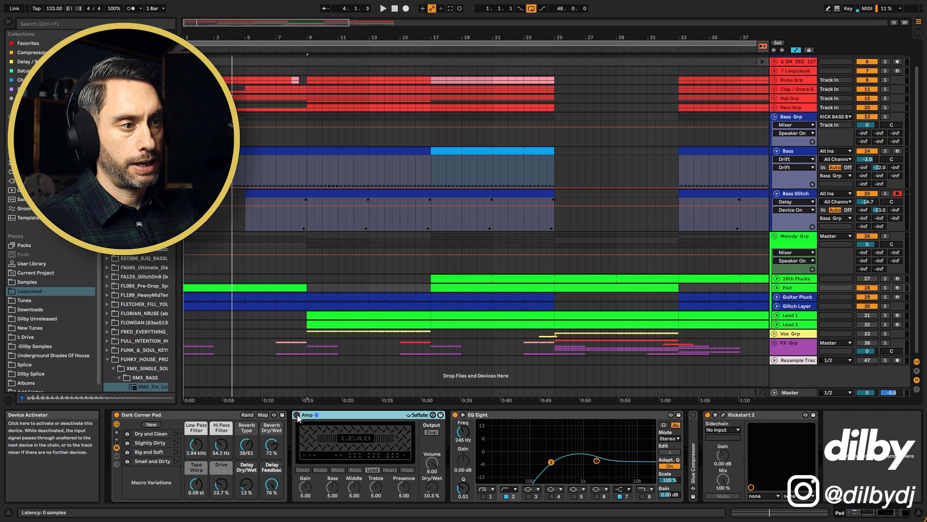
{"action": "key", "text": "space"}
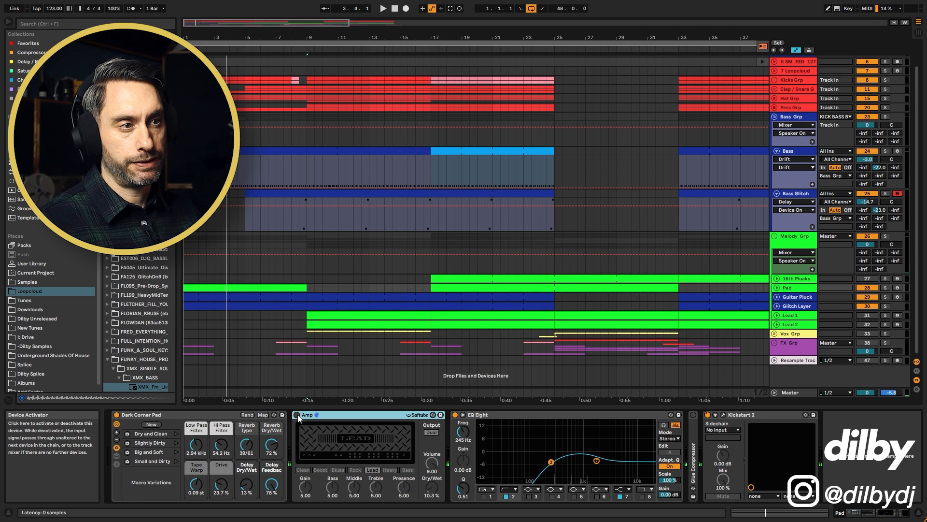
{"action": "left_click", "coordinate": [298, 415]}
{"action": "key", "text": "space"}
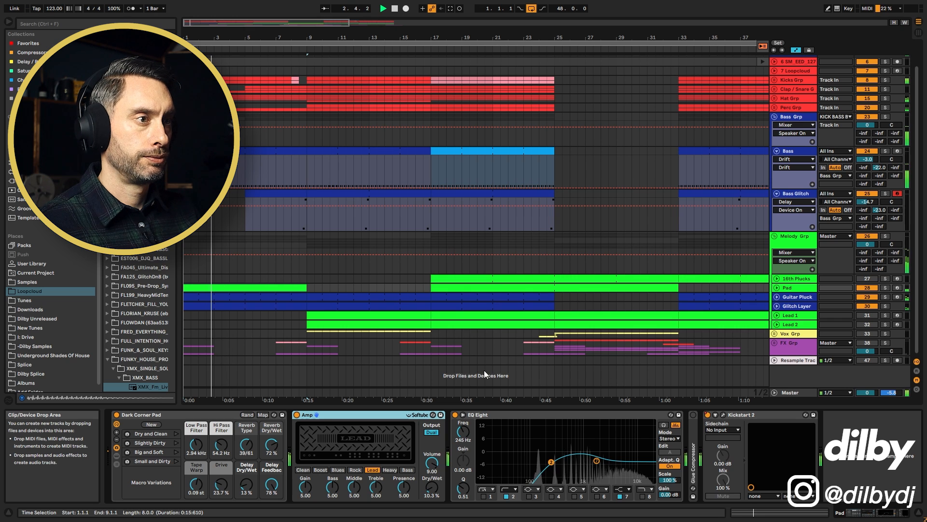
Step: Activate the Lead 1 and Lead 2 tracks and select the Lead 1 clip at bar 9
{"action": "left_click", "coordinate": [800, 316]}
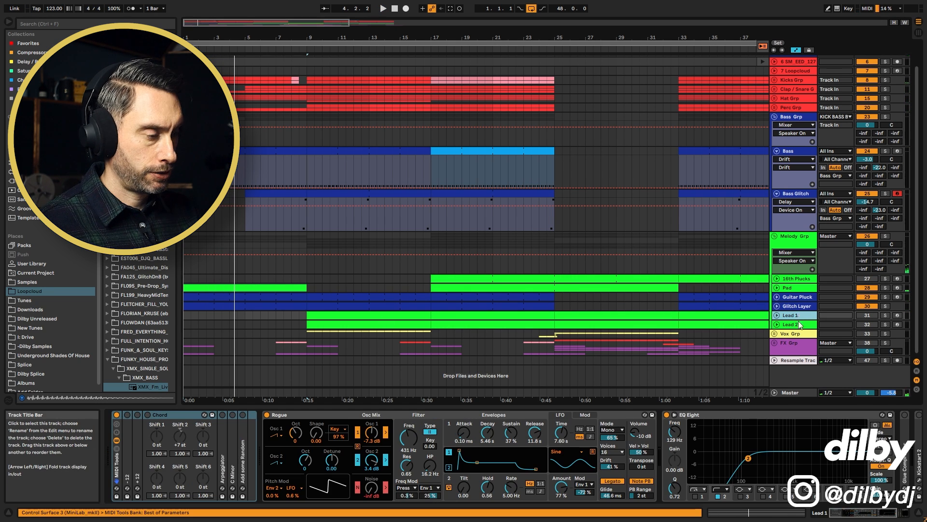
{"action": "left_click", "coordinate": [798, 326], "text": "shift"}
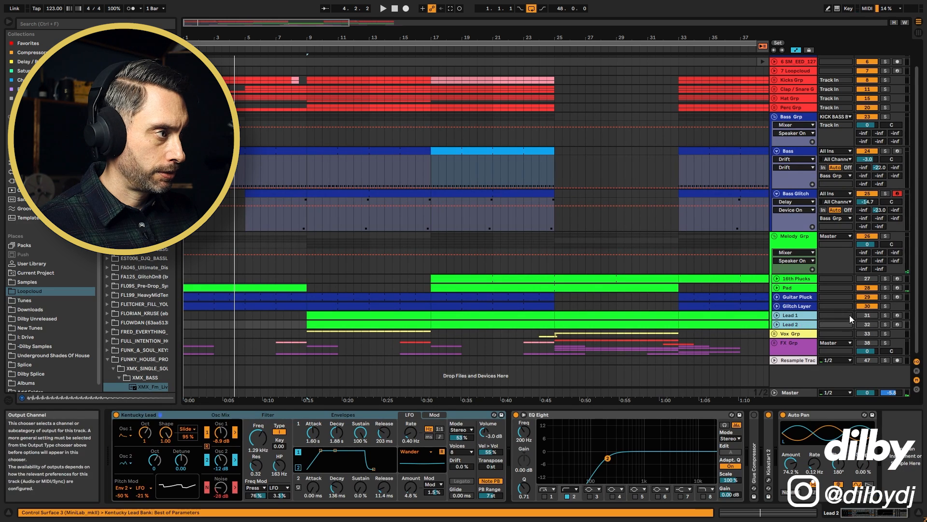
{"action": "left_click", "coordinate": [381, 318]}
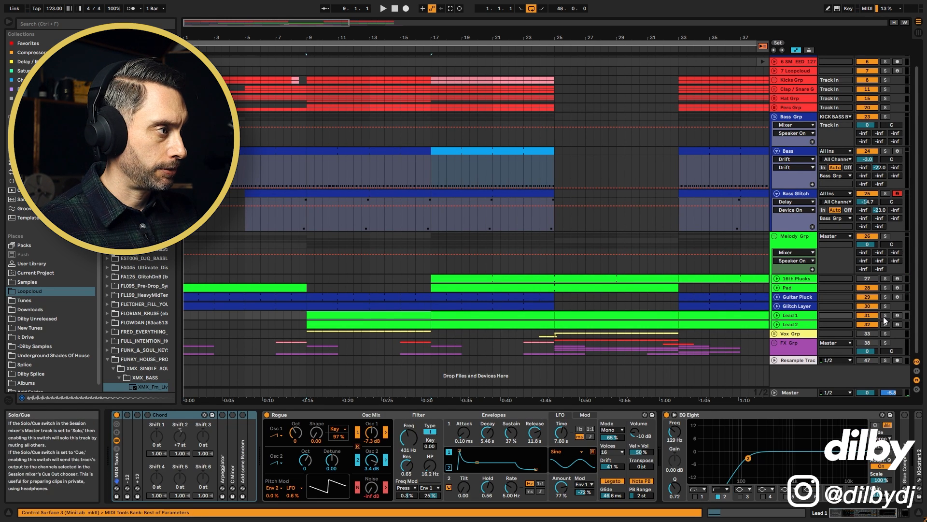
Step: Open the lead clips at bar 9 and examine the D2 and A2 notes in the Lead 2 clip
{"action": "double_click", "coordinate": [364, 321]}
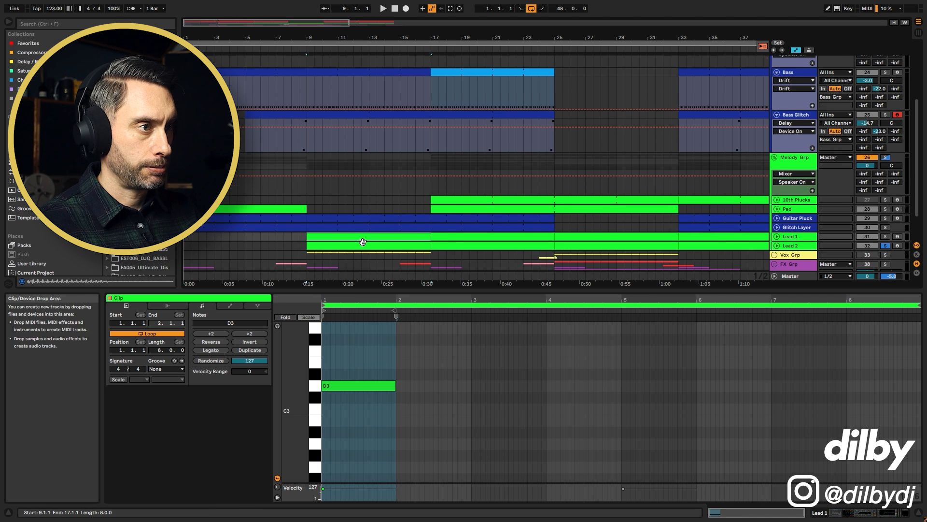
{"action": "scroll", "coordinate": [333, 261], "scroll_direction": "down", "scroll_amount": 2}
{"action": "left_click", "coordinate": [359, 247]}
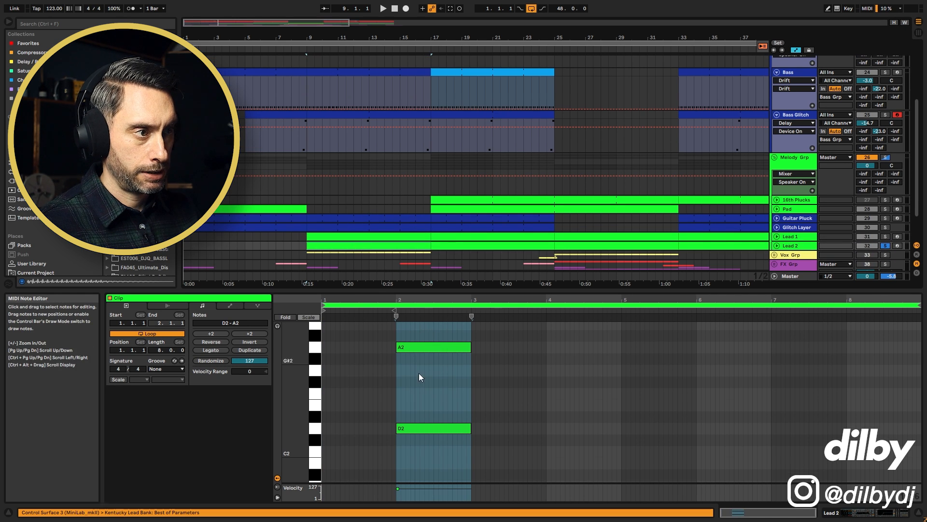
{"action": "left_click", "coordinate": [424, 428]}
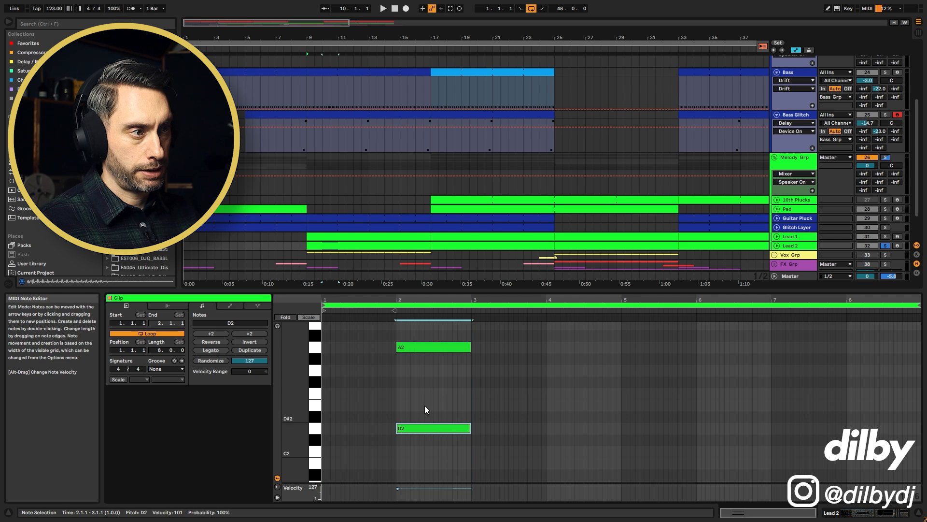
{"action": "left_click", "coordinate": [421, 348]}
{"action": "left_click", "coordinate": [436, 425]}
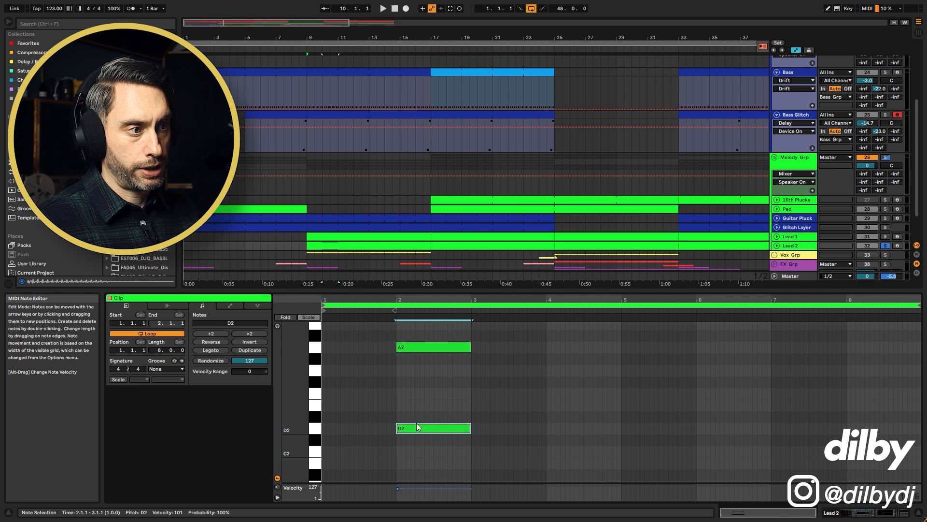
{"action": "left_click", "coordinate": [419, 348]}
Step: Show the Lead 1 and Lead 2 clips together, add Lead 1 to the solo, and play both from bar 9
{"action": "left_click", "coordinate": [360, 237], "text": "shift"}
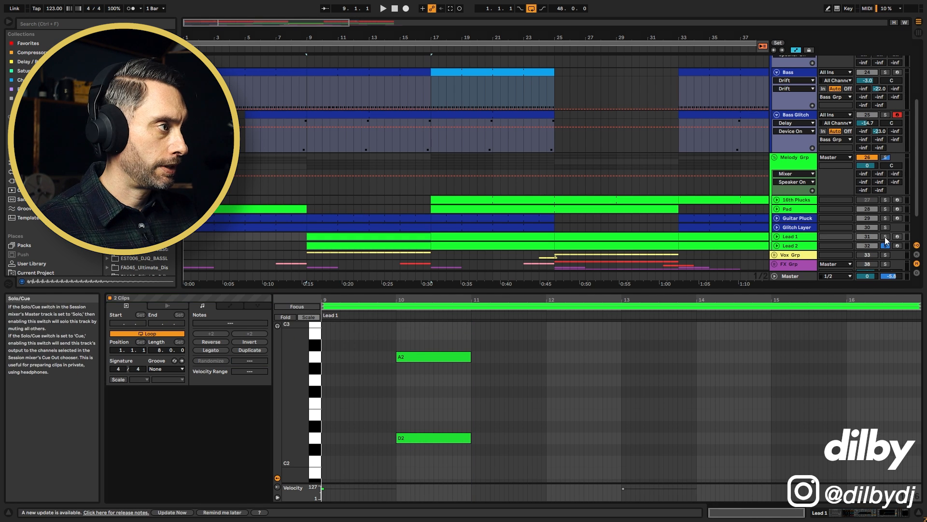
{"action": "left_click", "coordinate": [885, 236]}
{"action": "key", "text": "space"}
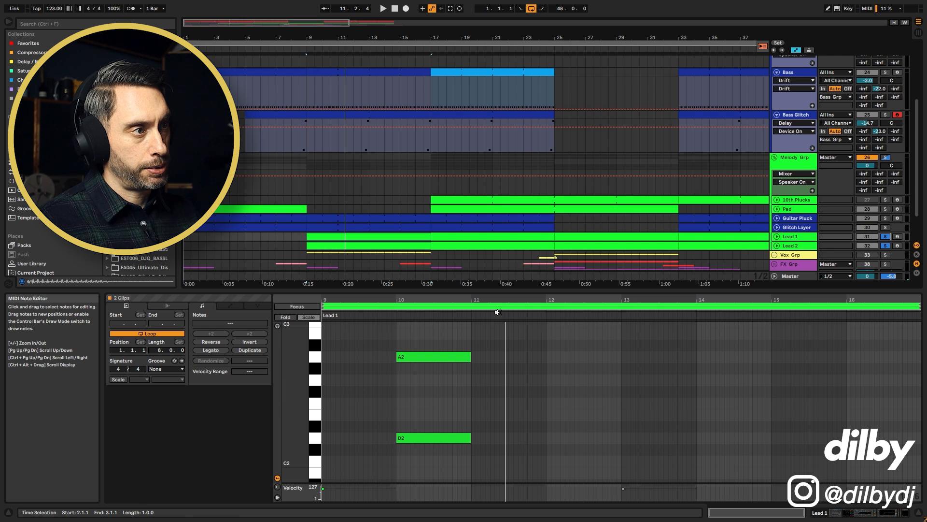
Step: Play Lead 2 with its Kentucky Lead synth shown, then solo Lead 1 alongside it and view its Rogue synth
{"action": "double_click", "coordinate": [792, 246]}
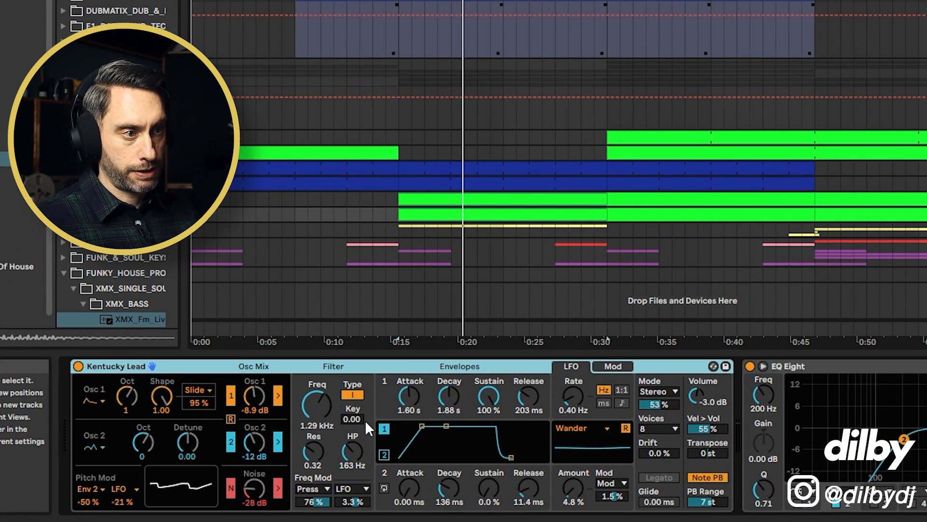
{"action": "key", "text": "space"}
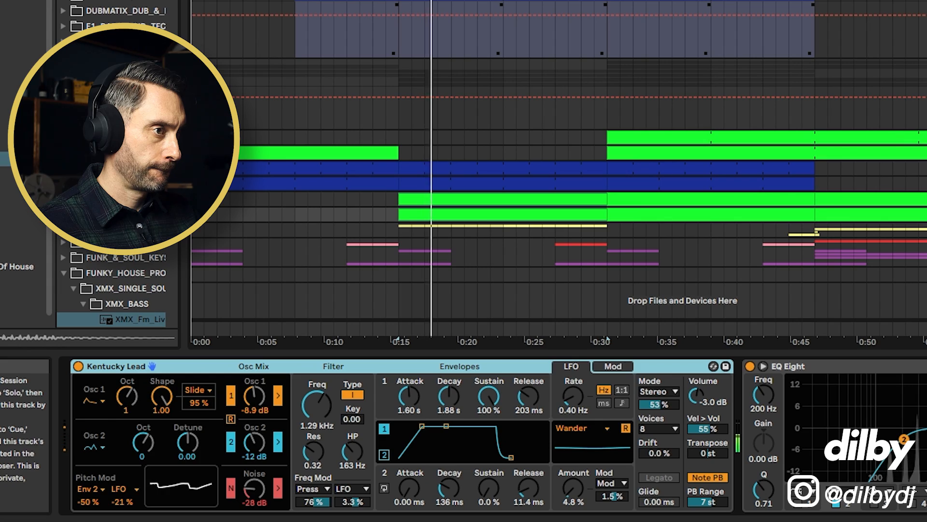
{"action": "left_click", "coordinate": [885, 315]}
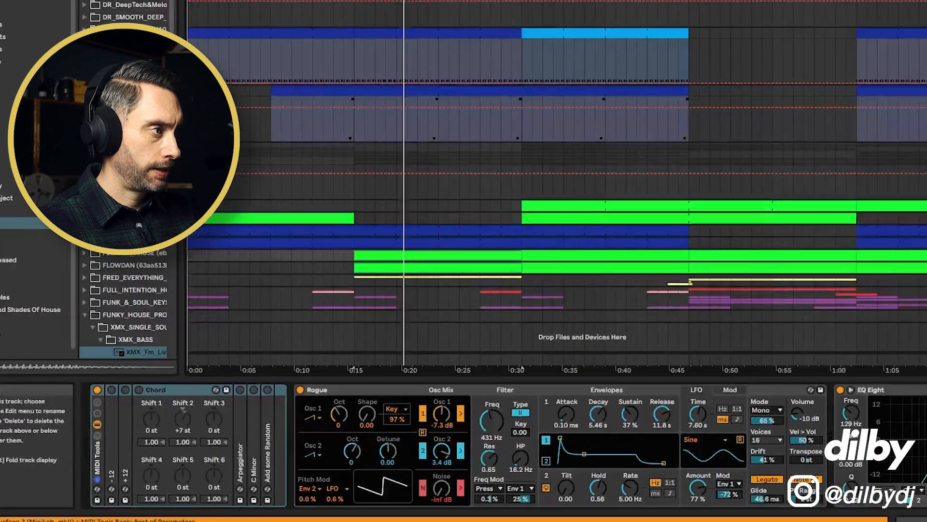
{"action": "key", "text": "space"}
Step: Unfold Lead 2, raise its track volume to -11.8 dB while checking playback, and turn off the lead solos
{"action": "left_click", "coordinate": [776, 324]}
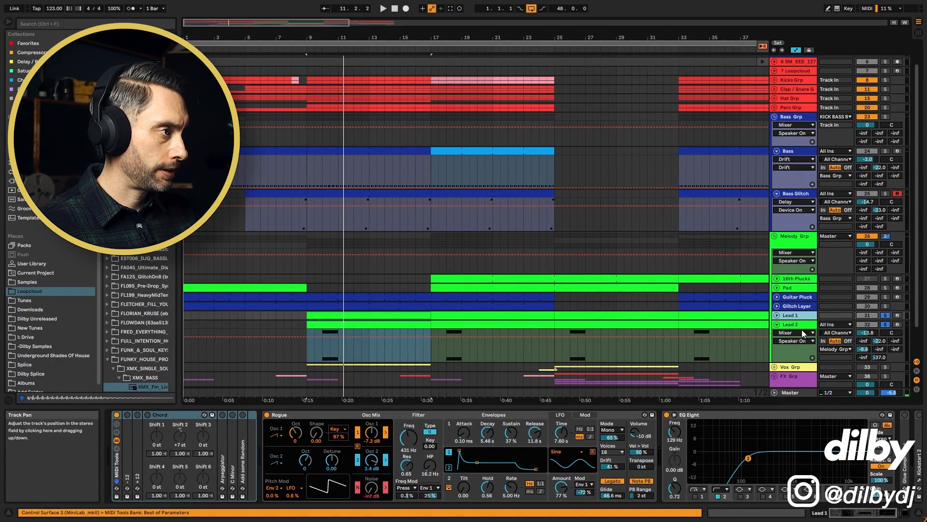
{"action": "left_click", "coordinate": [873, 333]}
{"action": "left_click_drag", "start_coordinate": [873, 333], "coordinate": [873, 328]}
{"action": "key", "text": "space"}
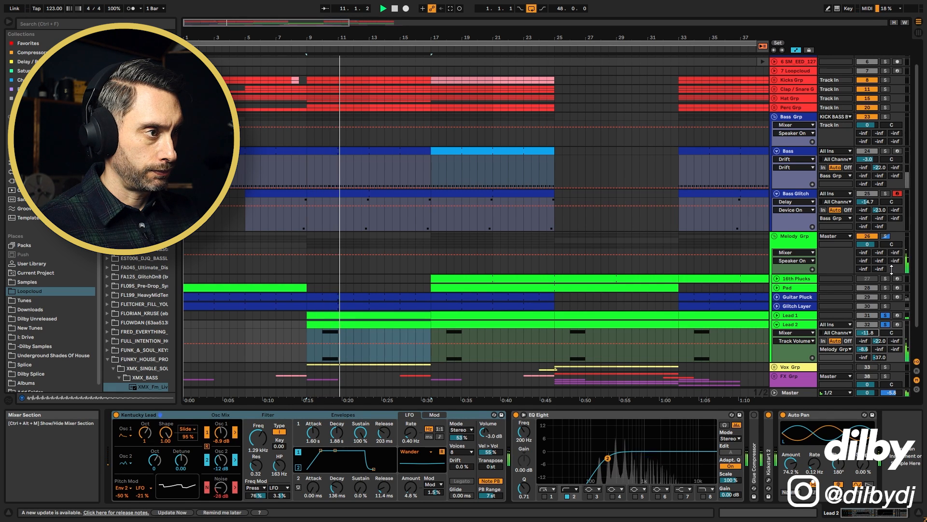
{"action": "key", "text": "space"}
{"action": "left_click", "coordinate": [887, 315]}
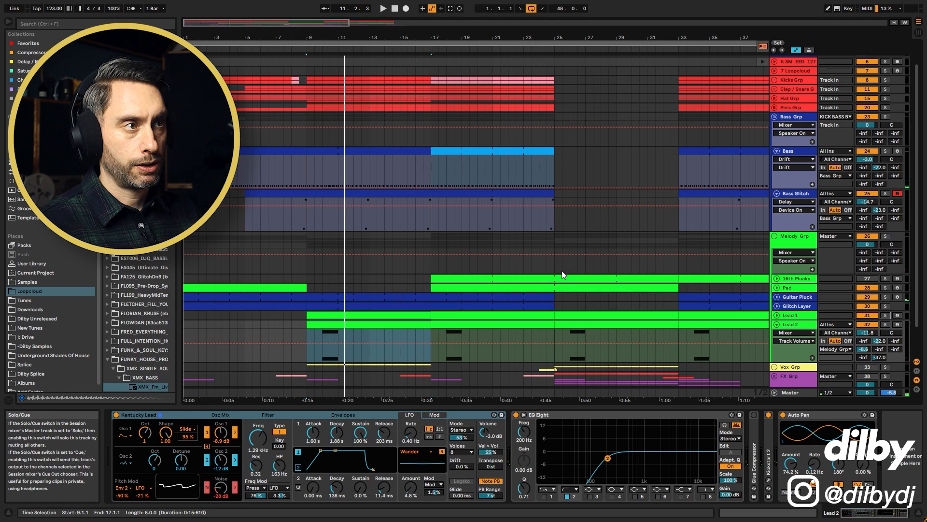
Step: Play the mix with the leads, then open the 16th Plucks clip at bar 17 and examine its note pattern
{"action": "key", "text": "space"}
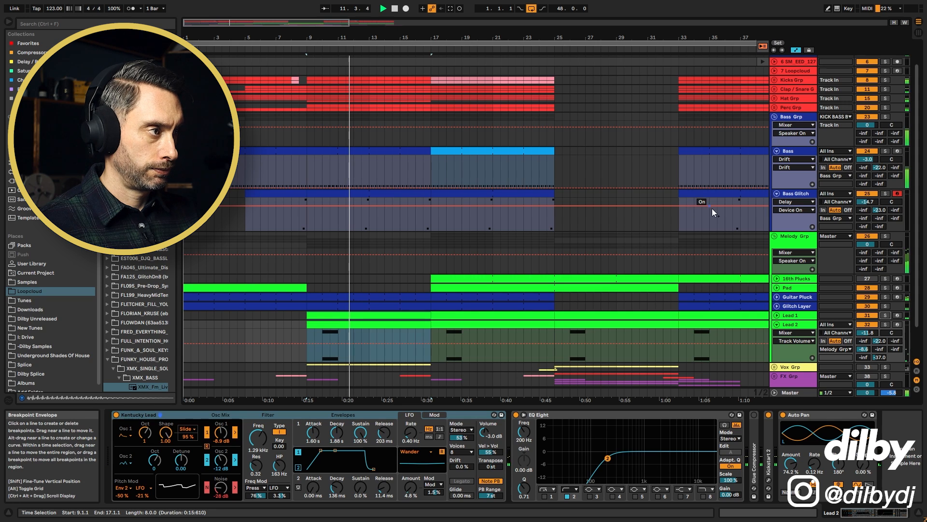
{"action": "left_click", "coordinate": [781, 278]}
{"action": "left_click", "coordinate": [558, 276]}
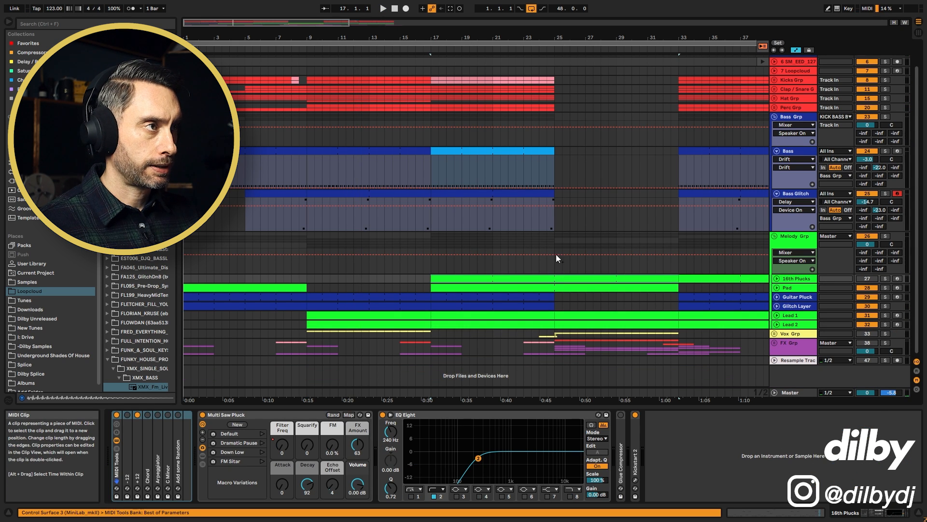
{"action": "double_click", "coordinate": [504, 278]}
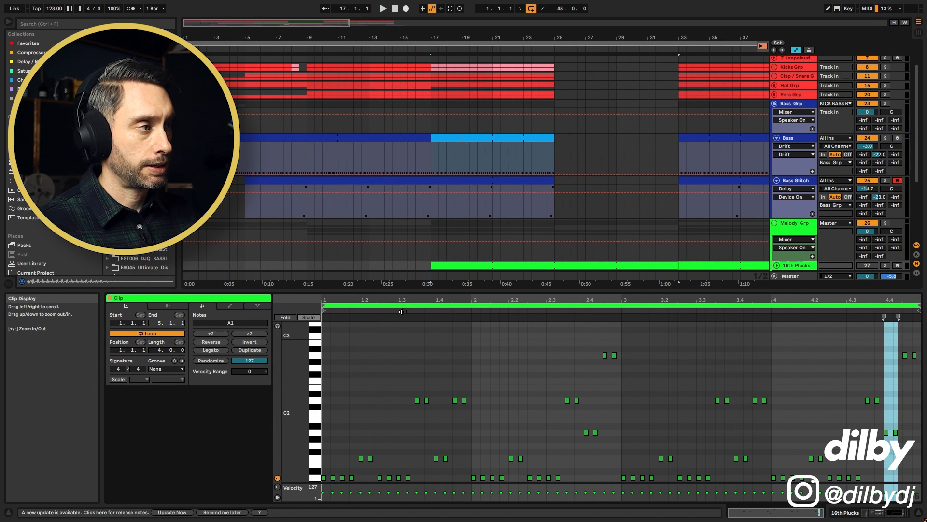
{"action": "scroll", "coordinate": [478, 239], "scroll_direction": "down", "scroll_amount": 2}
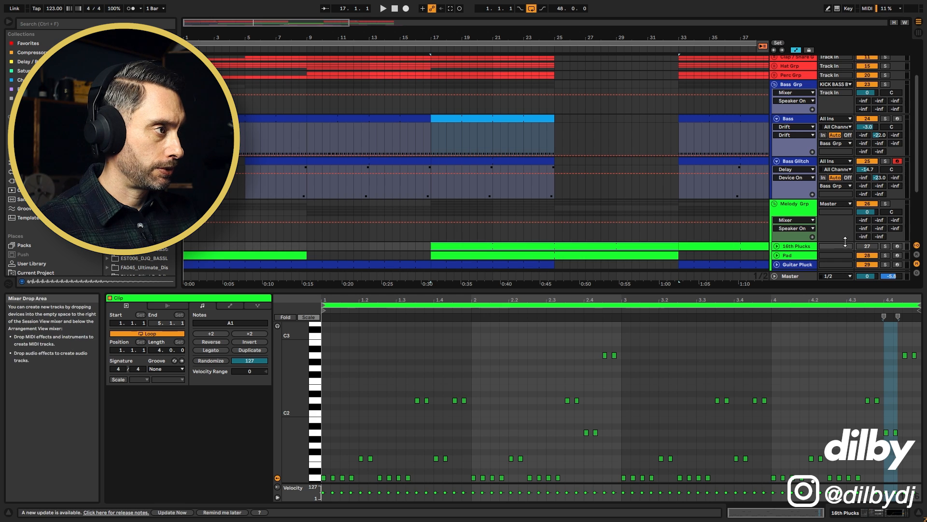
Step: Solo the 16th Plucks track and play it from bar 17
{"action": "left_click", "coordinate": [885, 246]}
{"action": "key", "text": "space"}
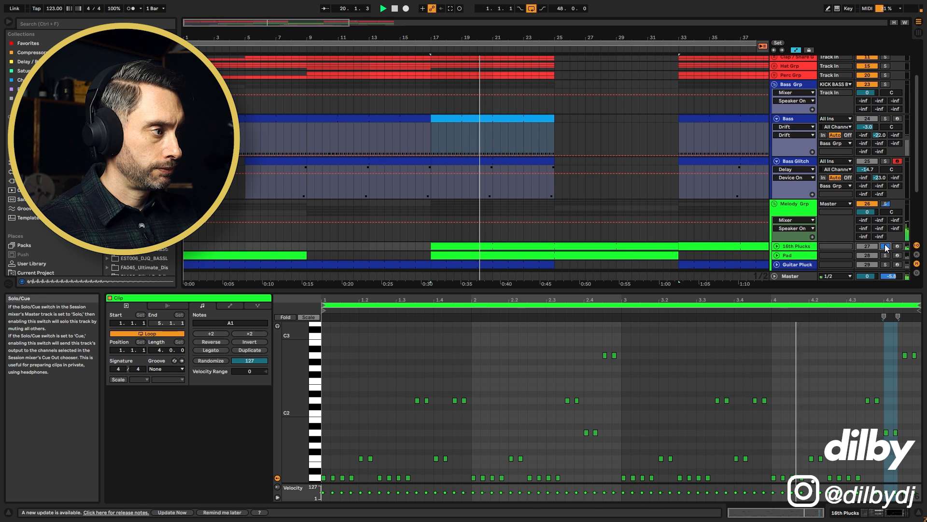
{"action": "key", "text": "space"}
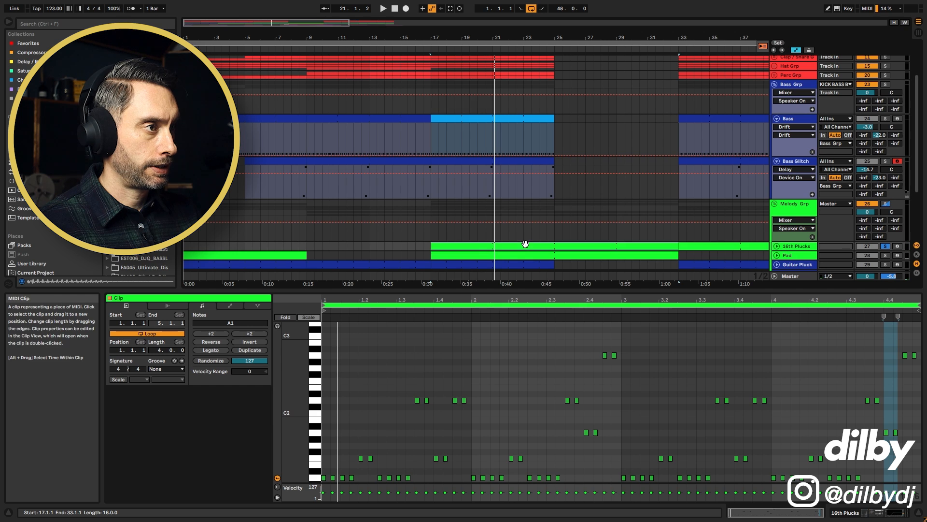
Step: Copy the 16-bar 16th Plucks section from bar 17 to the Bass track at bar 49, then solo and play it there
{"action": "left_click_drag", "start_coordinate": [567, 39], "coordinate": [331, 24]}
{"action": "left_click_drag", "start_coordinate": [315, 246], "coordinate": [602, 137]}
{"action": "left_click", "coordinate": [885, 119]}
{"action": "key", "text": "space"}
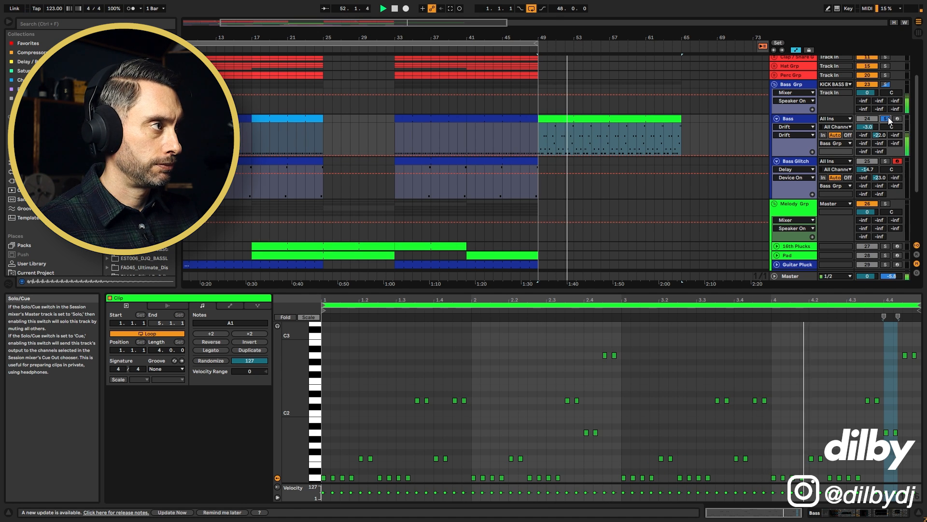
{"action": "key", "text": "space"}
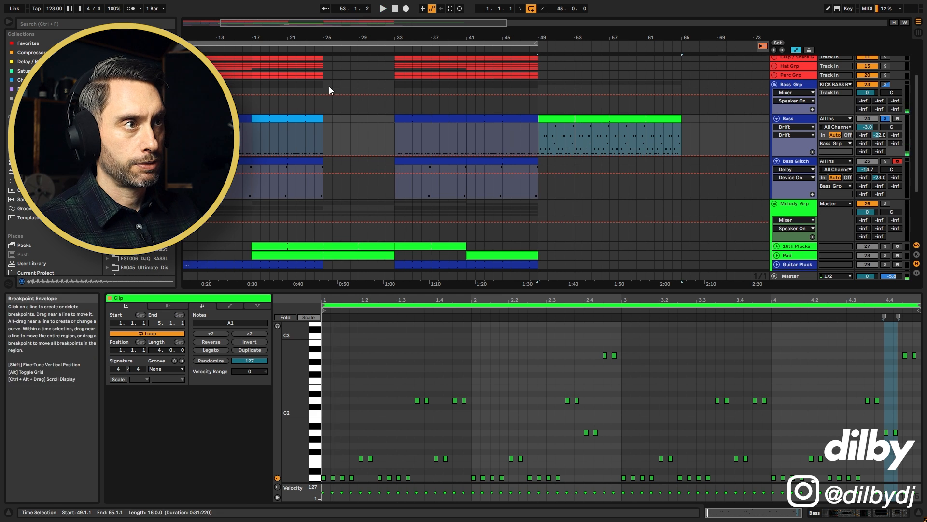
Step: Select the 16th Plucks clip at bar 17, unfold its track, and show the Multi Saw Pluck device and Filter Freq automation
{"action": "left_click_drag", "start_coordinate": [331, 38], "coordinate": [502, 41]}
{"action": "scroll", "coordinate": [347, 233], "scroll_direction": "down", "scroll_amount": 1}
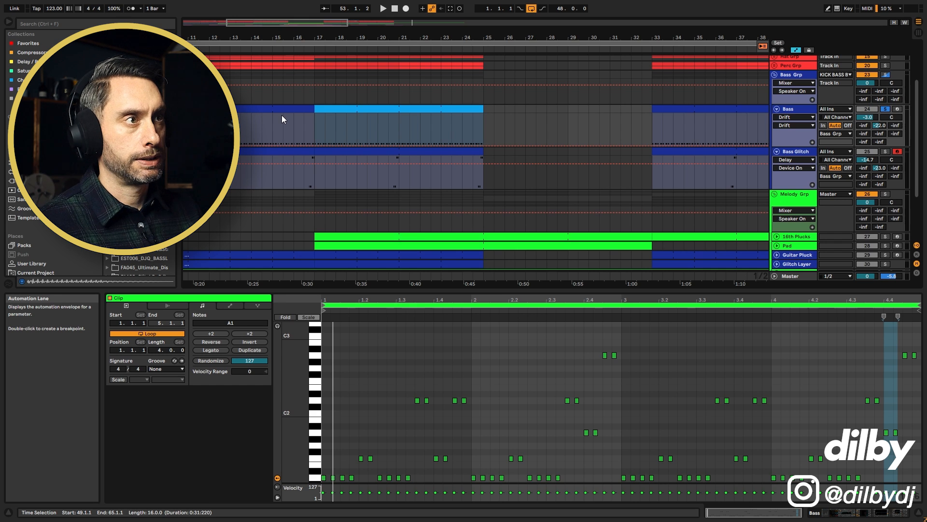
{"action": "left_click_drag", "start_coordinate": [325, 37], "coordinate": [368, 34]}
{"action": "scroll", "coordinate": [402, 252], "scroll_direction": "down", "scroll_amount": 3}
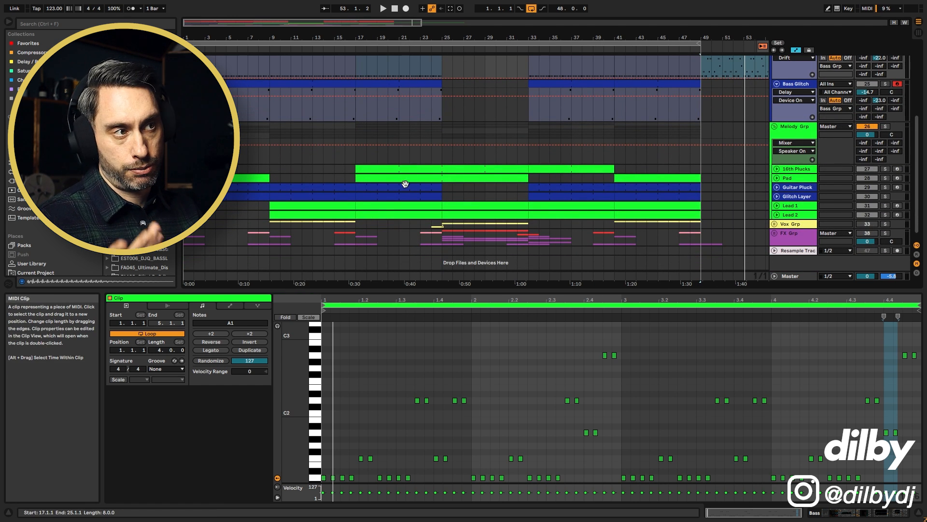
{"action": "left_click", "coordinate": [378, 168]}
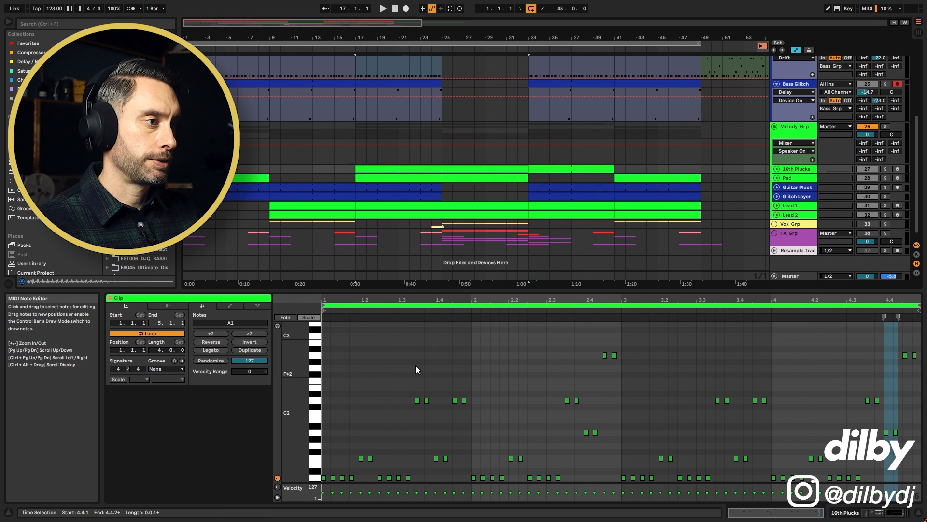
{"action": "double_click", "coordinate": [800, 169]}
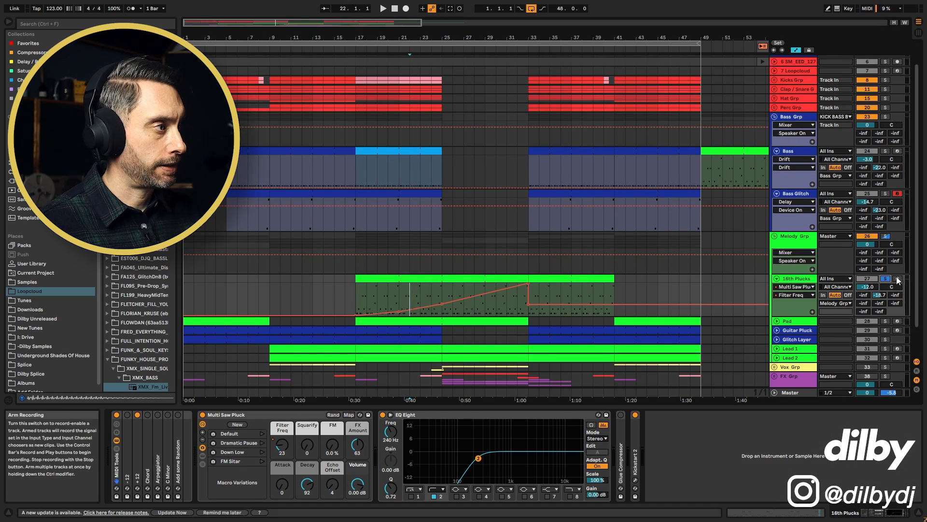
Step: Play the soloed 16th Plucks at several points along the Filter Freq automation ramp up to bar 37
{"action": "key", "text": "space"}
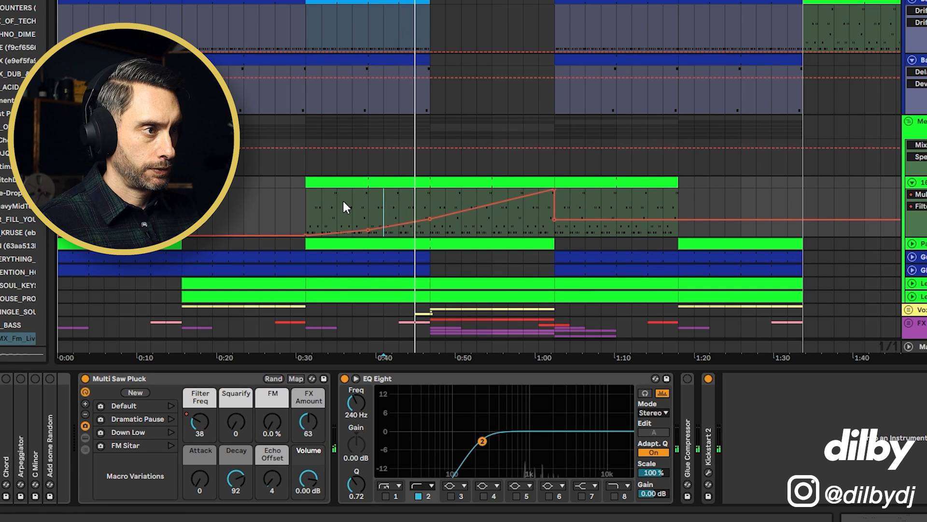
{"action": "left_click", "coordinate": [369, 199]}
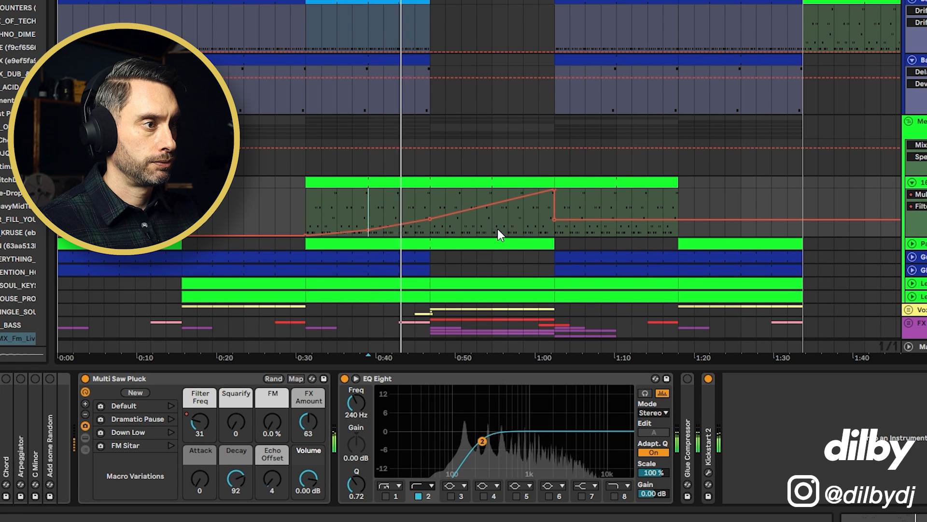
{"action": "left_click", "coordinate": [197, 418]}
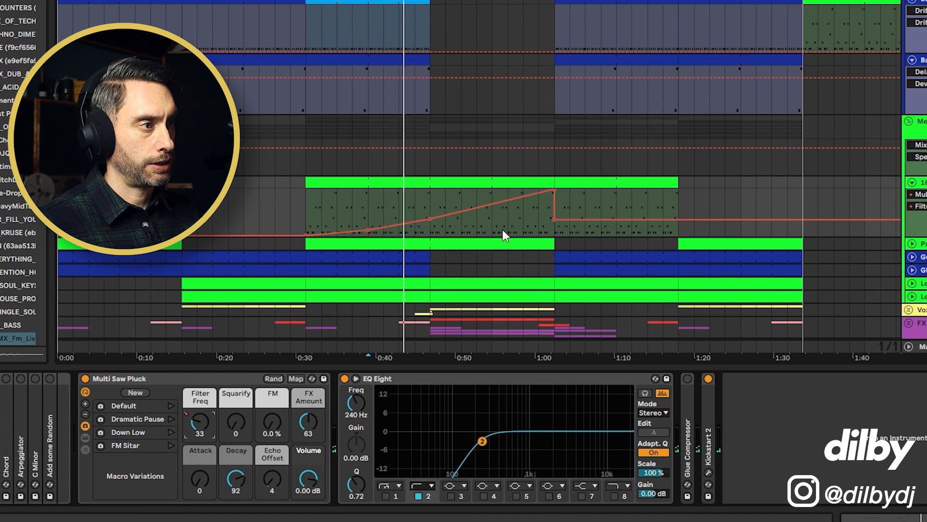
{"action": "key", "text": "space"}
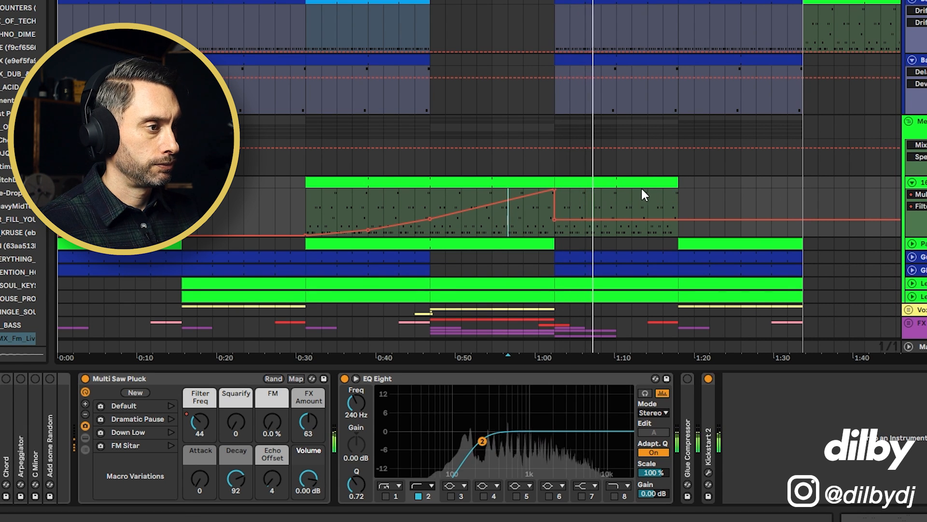
{"action": "left_click", "coordinate": [621, 190]}
{"action": "key", "text": "space"}
Step: Fold the Melody group, unfold the Vox group, and open the Vox Uh clip at bar 9 to examine its C3 notes
{"action": "scroll", "coordinate": [900, 125], "scroll_direction": "down", "scroll_amount": 2}
{"action": "left_click", "coordinate": [910, 94]}
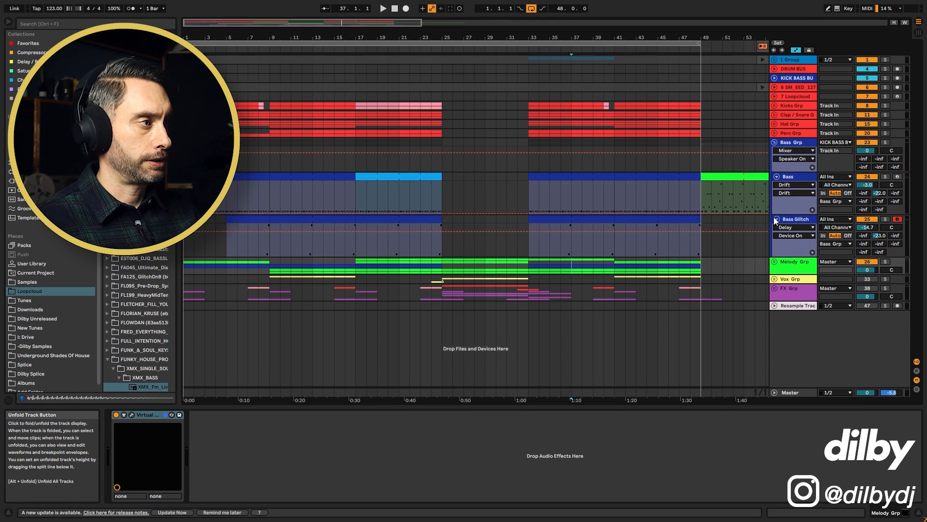
{"action": "left_click", "coordinate": [778, 265]}
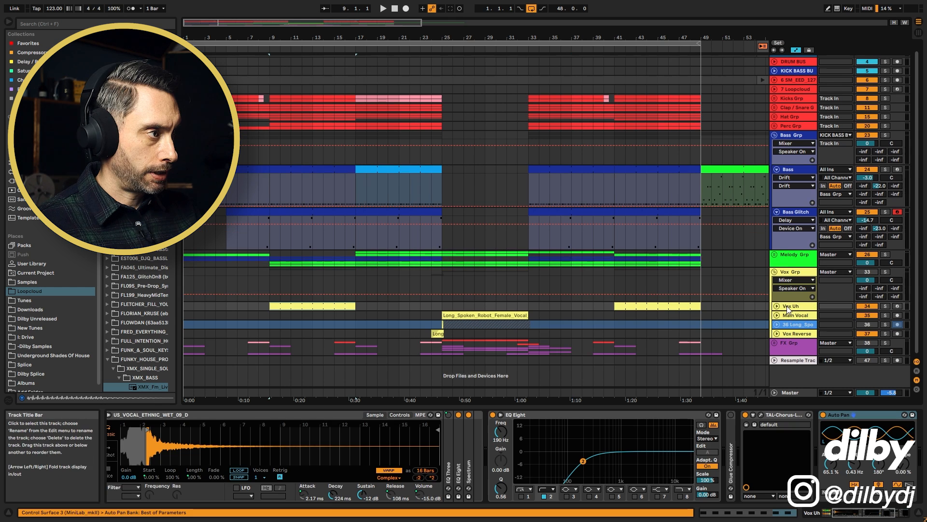
{"action": "left_click", "coordinate": [306, 307]}
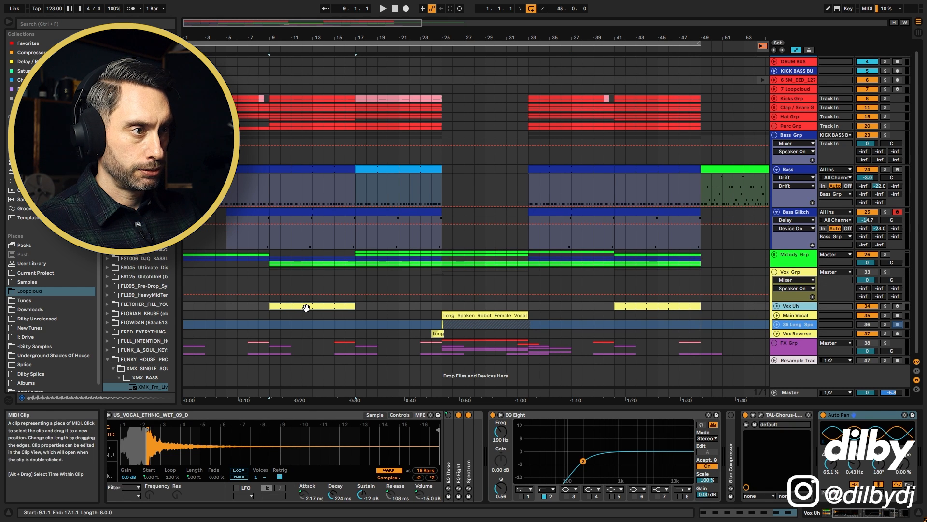
{"action": "double_click", "coordinate": [306, 307]}
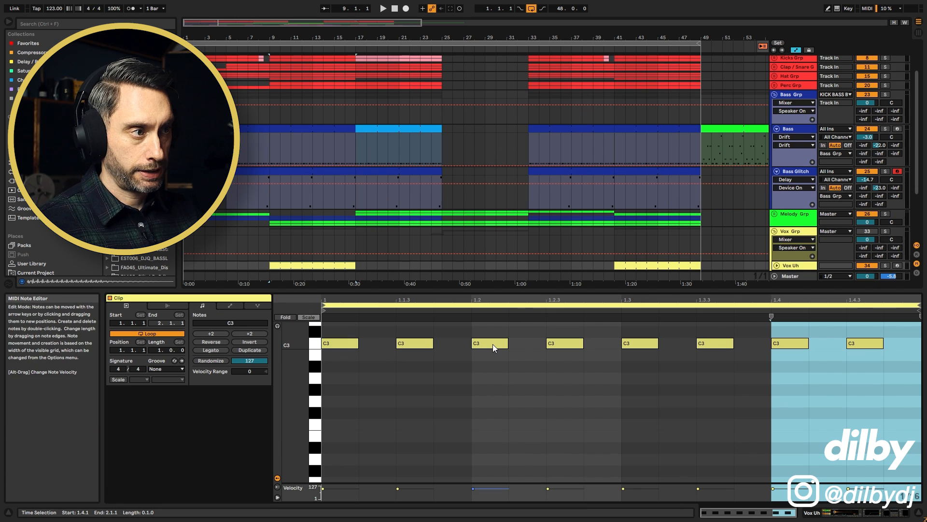
Step: Play Vox Uh from bar 9 soloed with the Bass and Hat group, and look through its device chain
{"action": "left_click", "coordinate": [861, 266]}
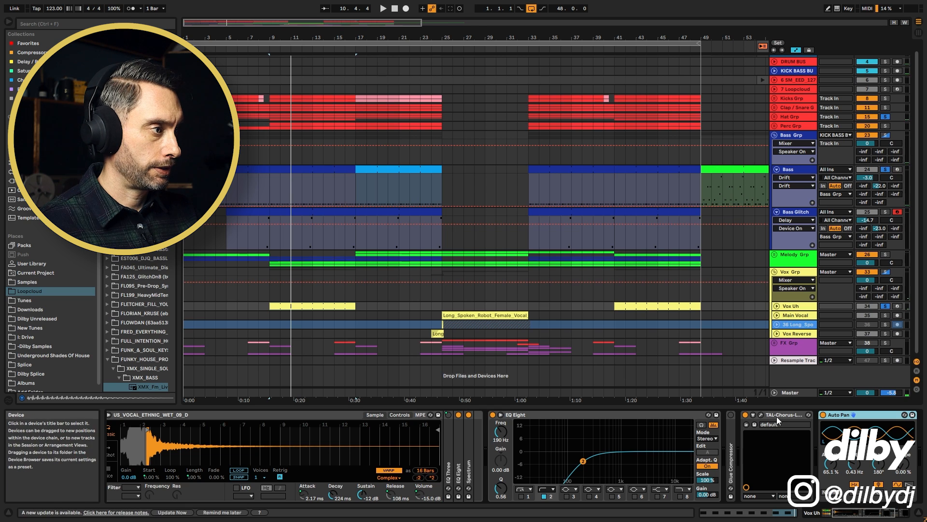
{"action": "left_click", "coordinate": [864, 512]}
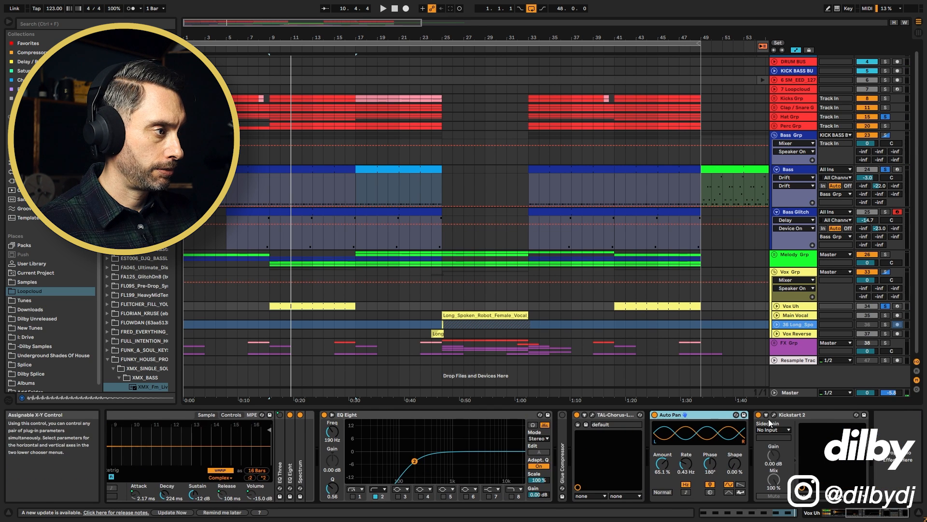
{"action": "left_click_drag", "start_coordinate": [854, 512], "coordinate": [835, 511]}
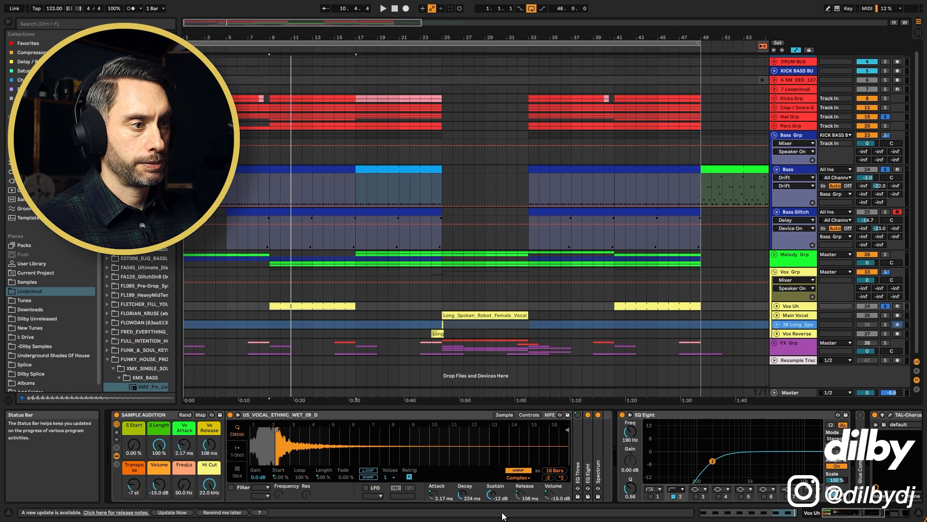
Step: Reveal the US_VOCAL_ETHNIC_WET_09_D sample in the browser and play the soloed Vox Uh again from bar 9
{"action": "right_click", "coordinate": [288, 452]}
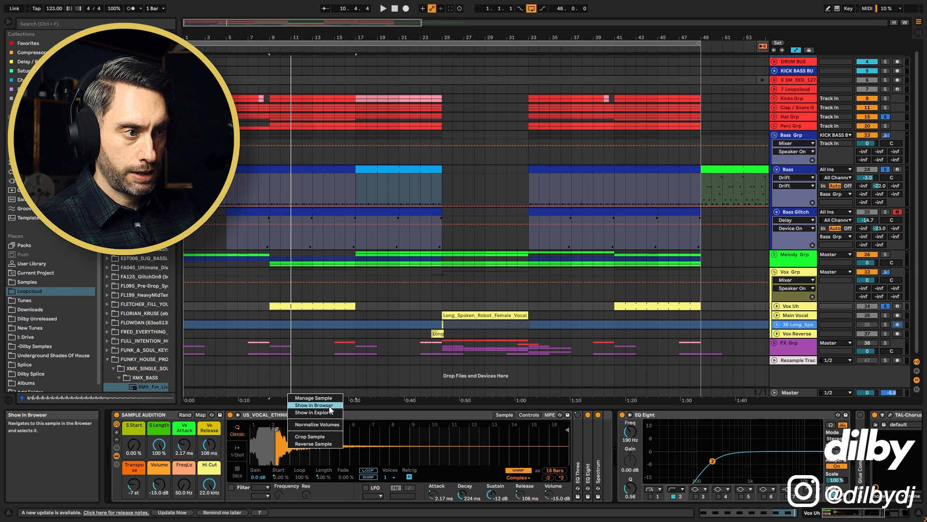
{"action": "left_click", "coordinate": [322, 406]}
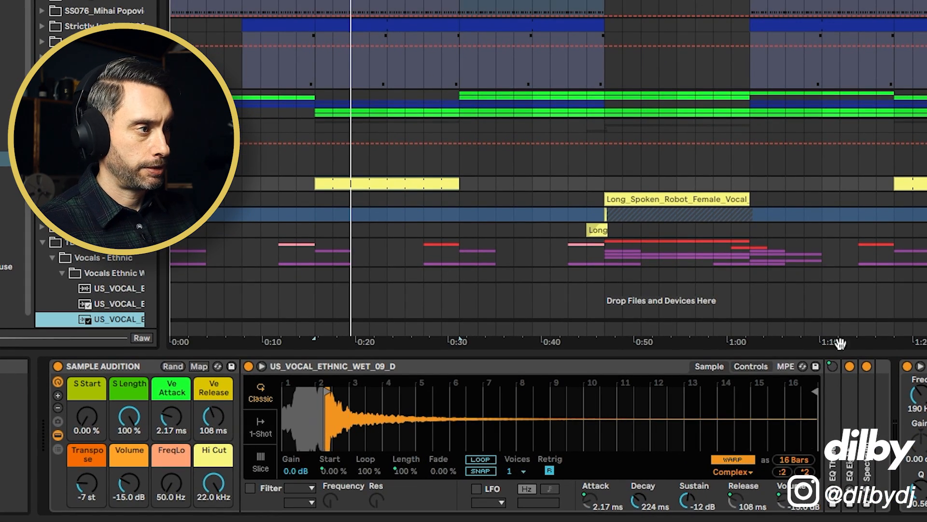
{"action": "key", "text": "space"}
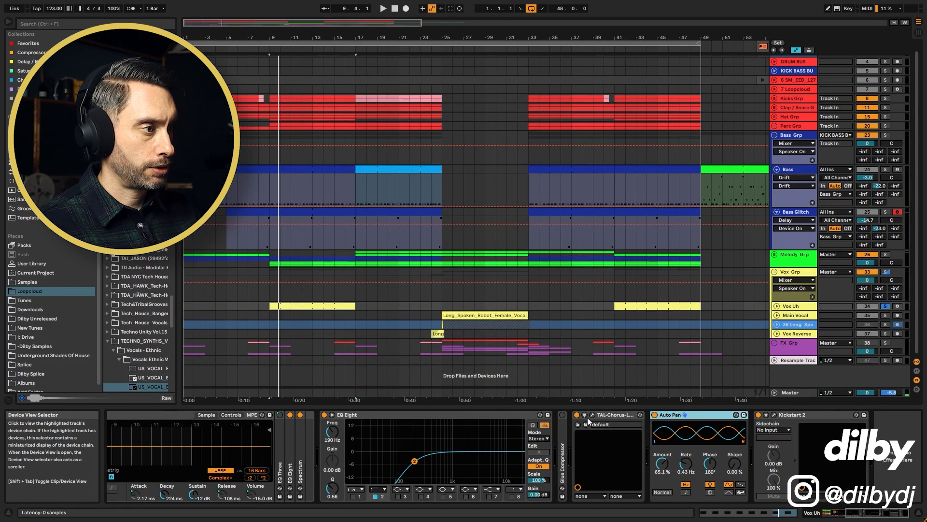
Step: Open the TAL-Chorus-LX plug-in window on Vox Uh, examine its chorus settings, and close it
{"action": "left_click", "coordinate": [593, 414]}
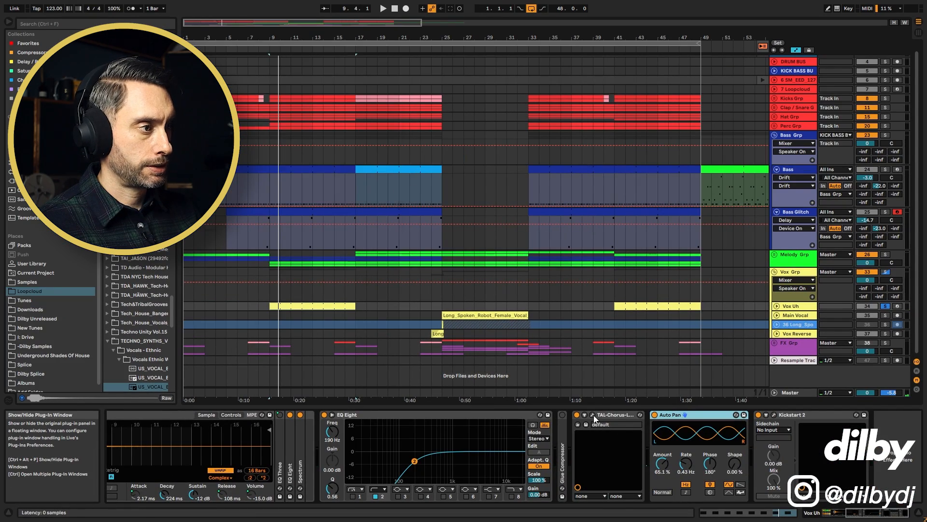
{"action": "left_click_drag", "start_coordinate": [362, 99], "coordinate": [517, 159]}
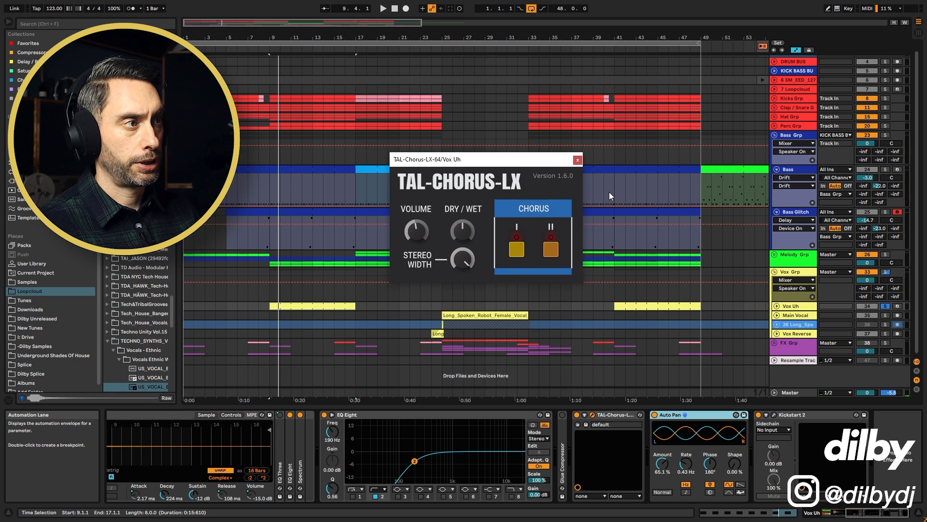
{"action": "left_click", "coordinate": [577, 160]}
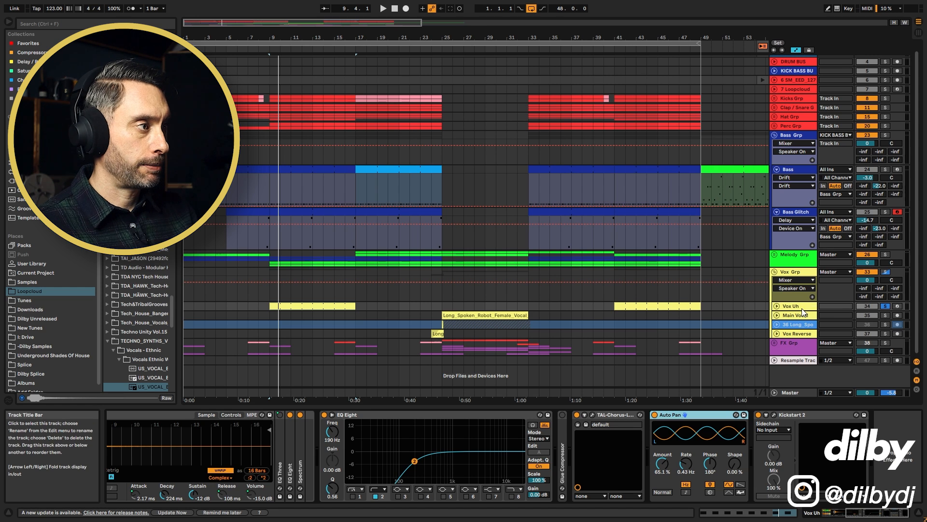
Step: Play the full mix from bar 9 without solos, muting and unmuting Vox Uh to compare its effect
{"action": "key", "text": "space"}
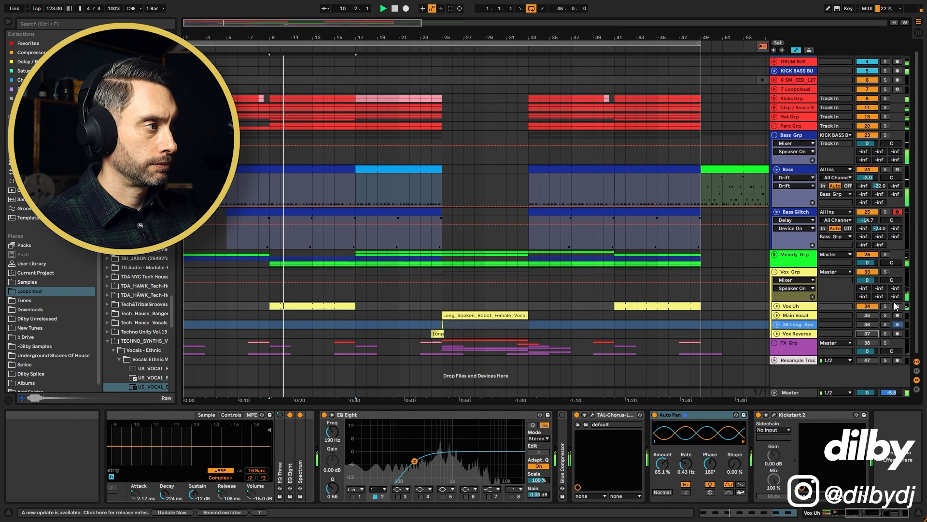
{"action": "left_click", "coordinate": [868, 305]}
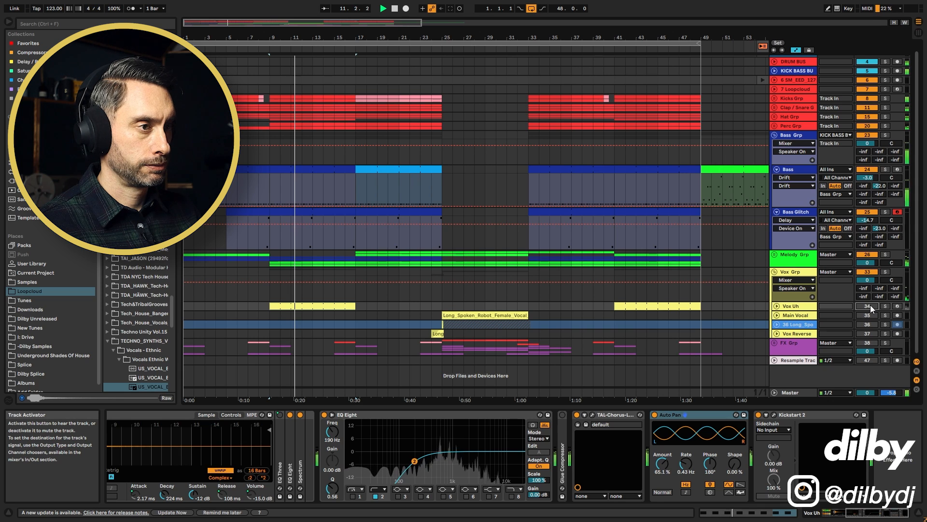
{"action": "left_click", "coordinate": [868, 305]}
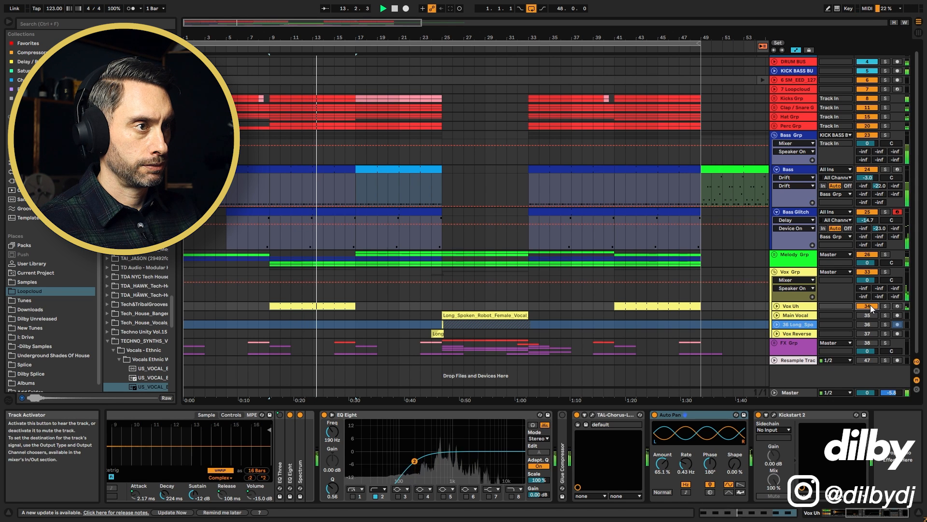
{"action": "key", "text": "space"}
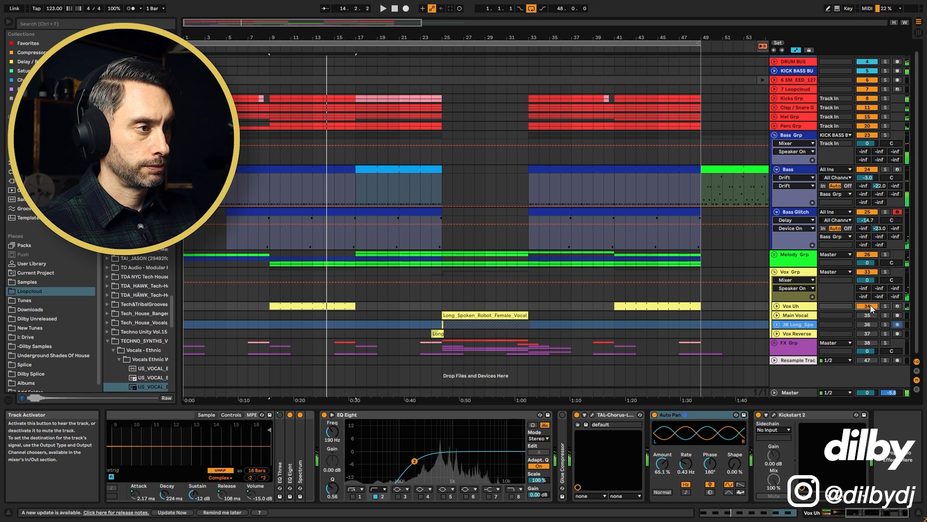
Step: Reveal the sample of the Long_Spoken_Robot_Female_Vocal clip in the browser and unfold the Main Vocal track to see its waveform
{"action": "left_click", "coordinate": [481, 315]}
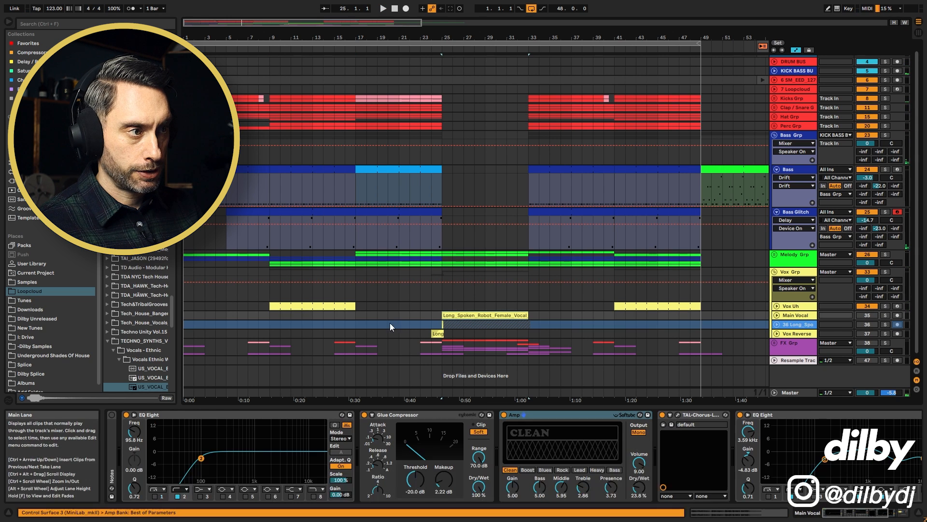
{"action": "right_click", "coordinate": [482, 315]}
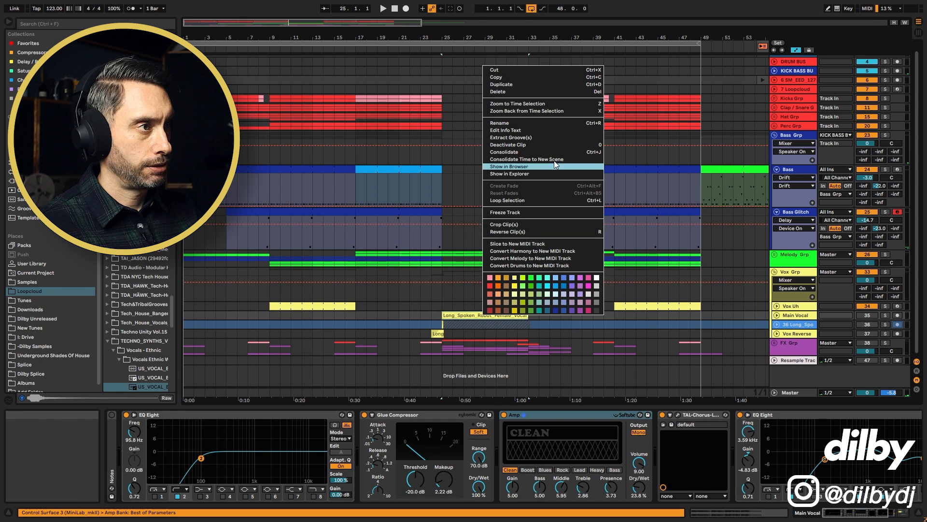
{"action": "left_click", "coordinate": [512, 168]}
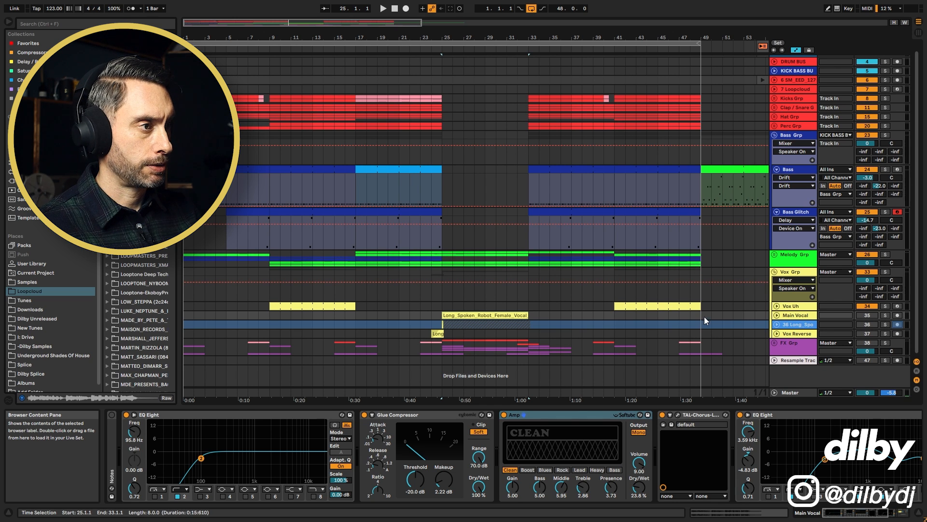
{"action": "left_click", "coordinate": [777, 315]}
{"action": "double_click", "coordinate": [483, 315]}
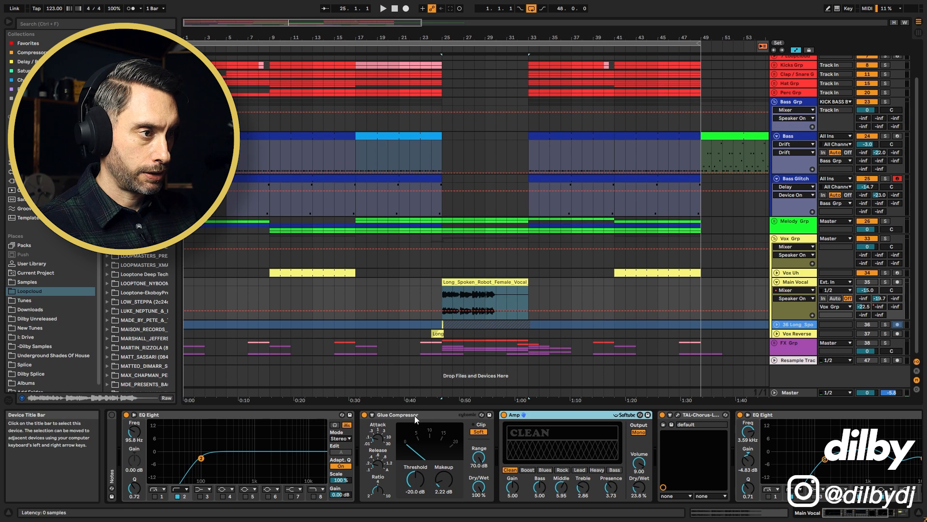
Step: Bypass the devices on Main Vocal, solo the track and play the unprocessed spoken vocal from bar 25
{"action": "left_click", "coordinate": [414, 416]}
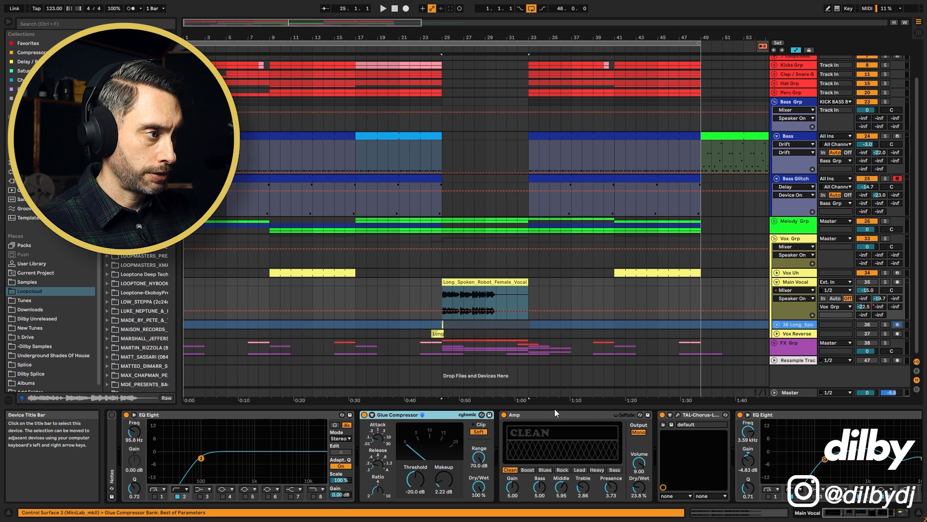
{"action": "left_click", "coordinate": [513, 416]}
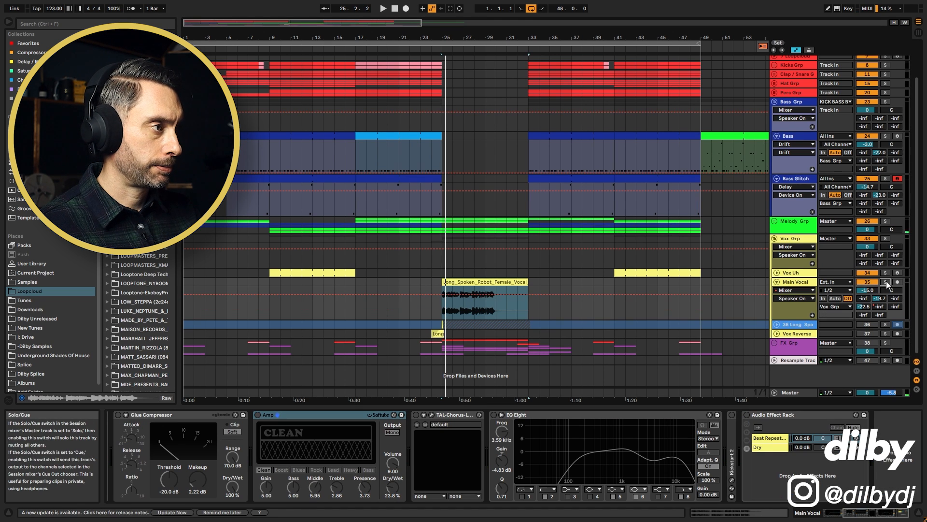
{"action": "left_click", "coordinate": [885, 282]}
{"action": "key", "text": "space"}
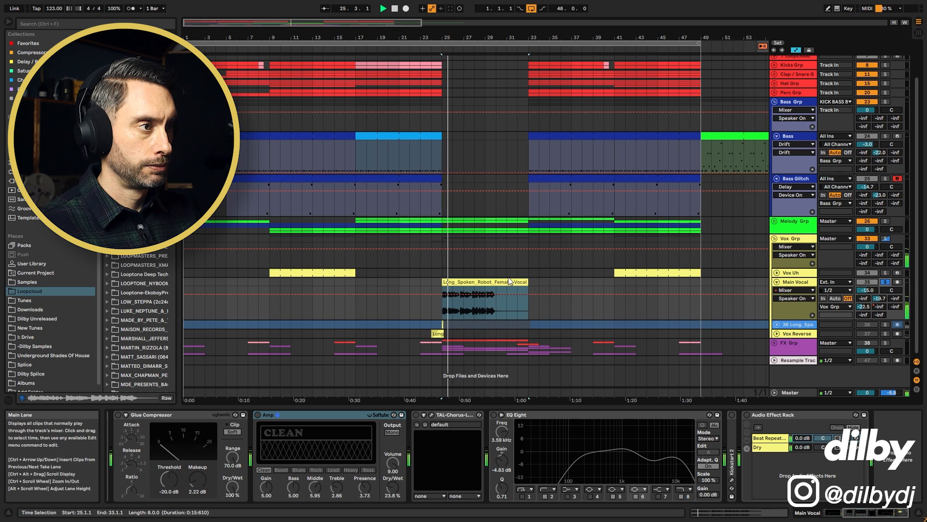
{"action": "key", "text": "space"}
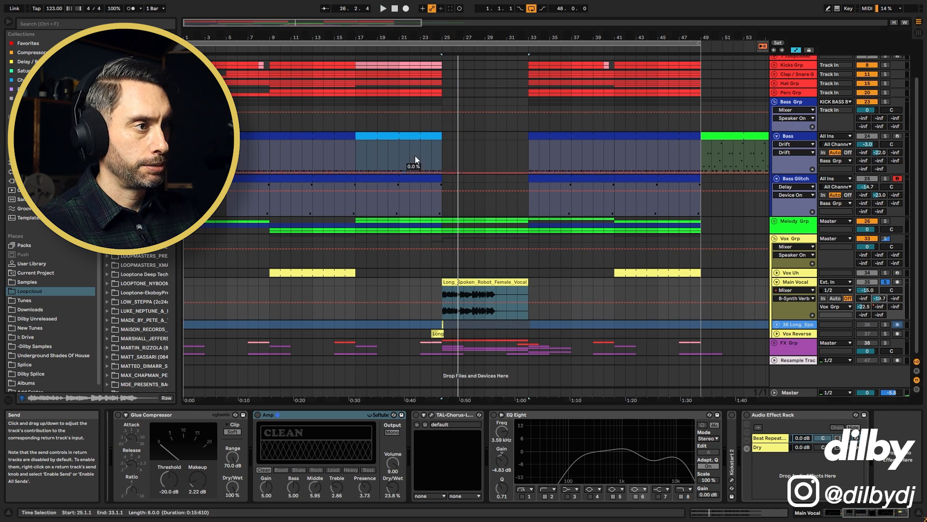
Step: Switch EQ Eight and Glue Compressor back on and play the soloed Main Vocal, then enable Amp to hear its effect
{"action": "scroll", "coordinate": [340, 415], "scroll_direction": "left", "scroll_amount": 5}
{"action": "left_click", "coordinate": [369, 415]}
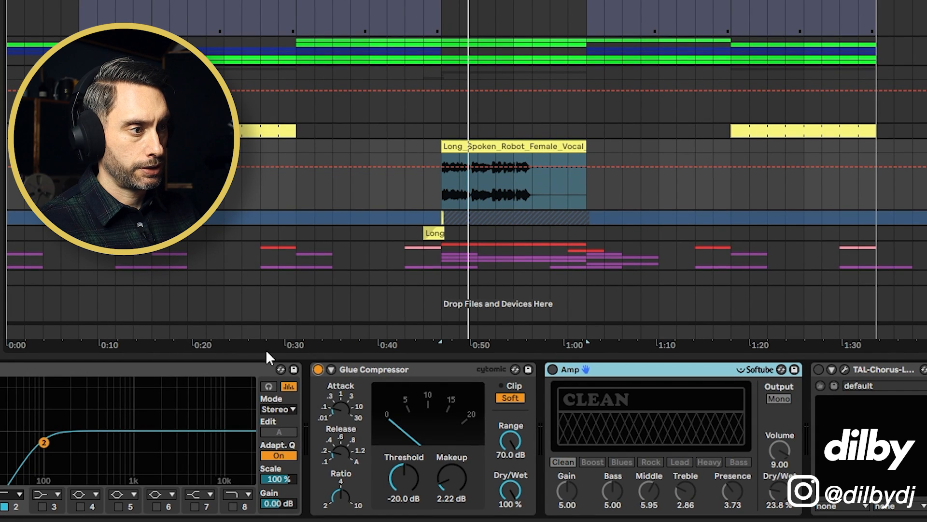
{"action": "key", "text": "space"}
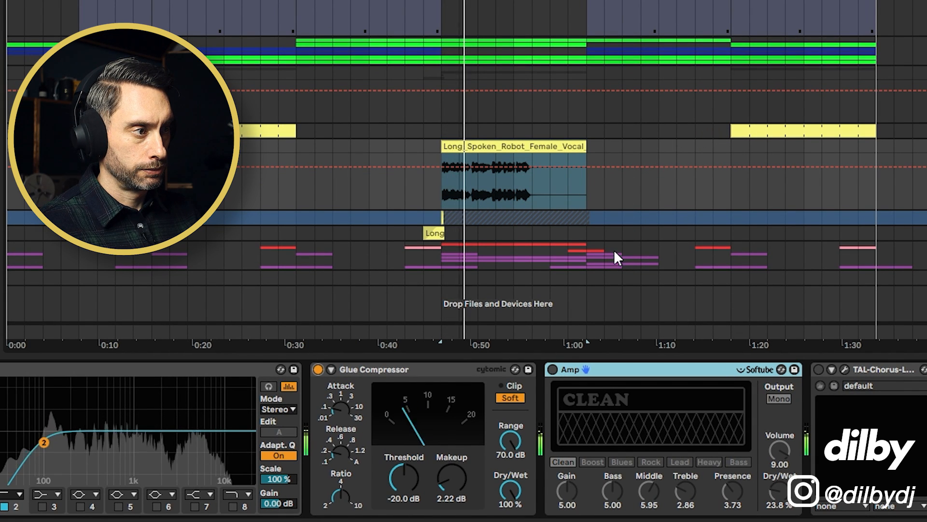
{"action": "left_click", "coordinate": [552, 369]}
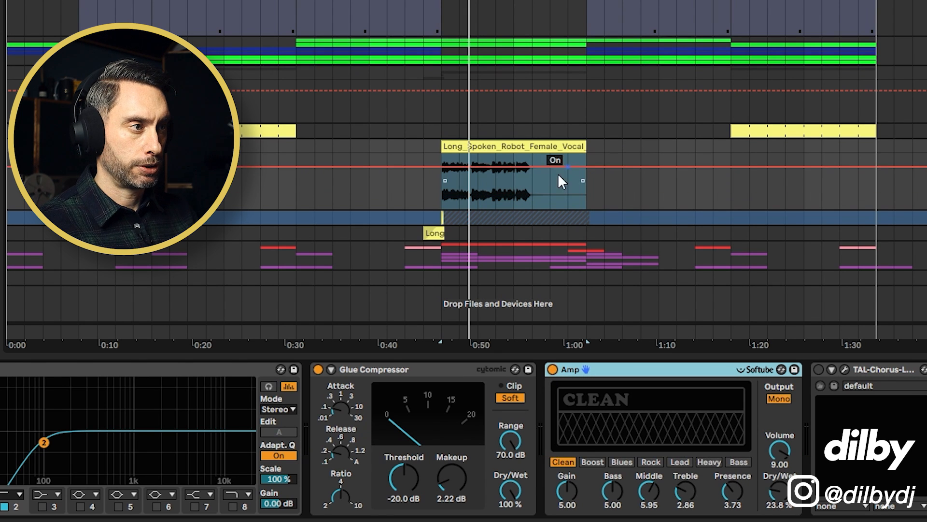
{"action": "key", "text": "space"}
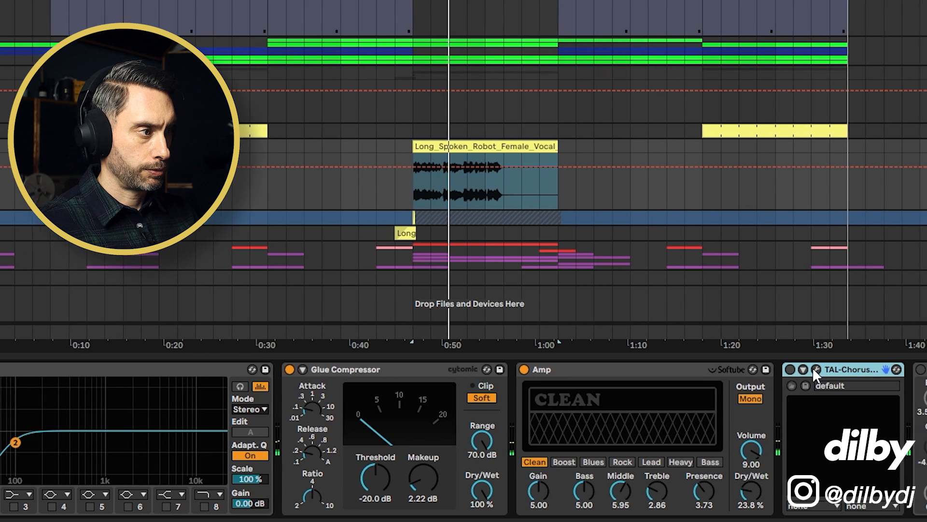
Step: Enable TAL-Chorus-LX and the second EQ Eight on Main Vocal while listening to the soloed vocal
{"action": "left_click", "coordinate": [820, 369]}
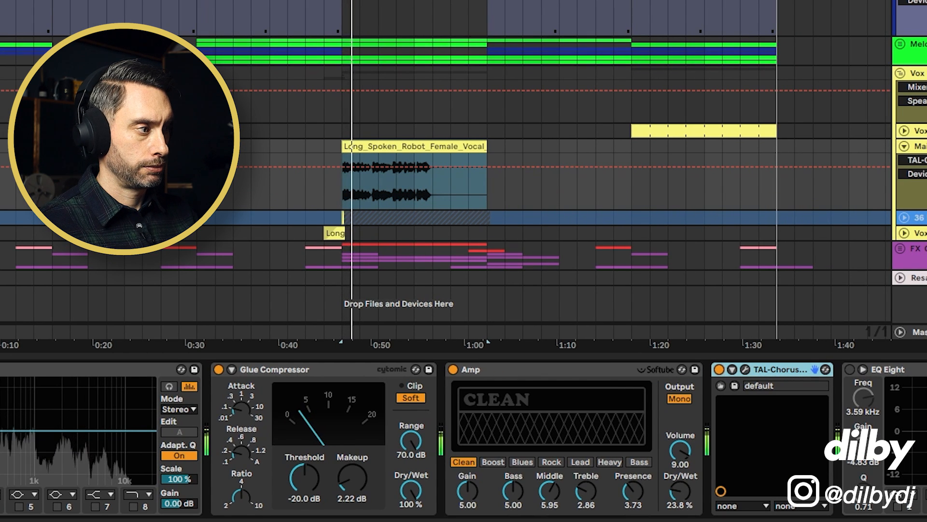
{"action": "scroll", "coordinate": [773, 434], "scroll_direction": "right", "scroll_amount": 8}
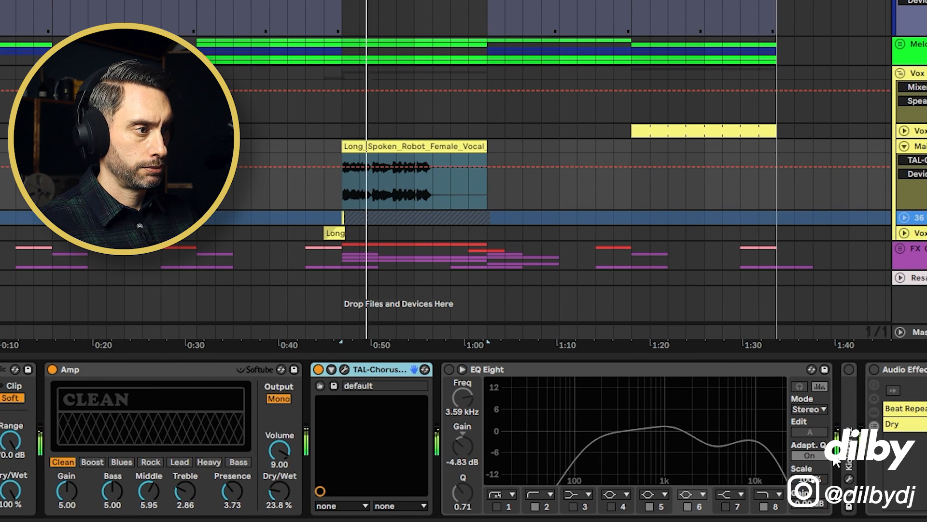
{"action": "left_click", "coordinate": [586, 369]}
{"action": "left_click", "coordinate": [449, 369]}
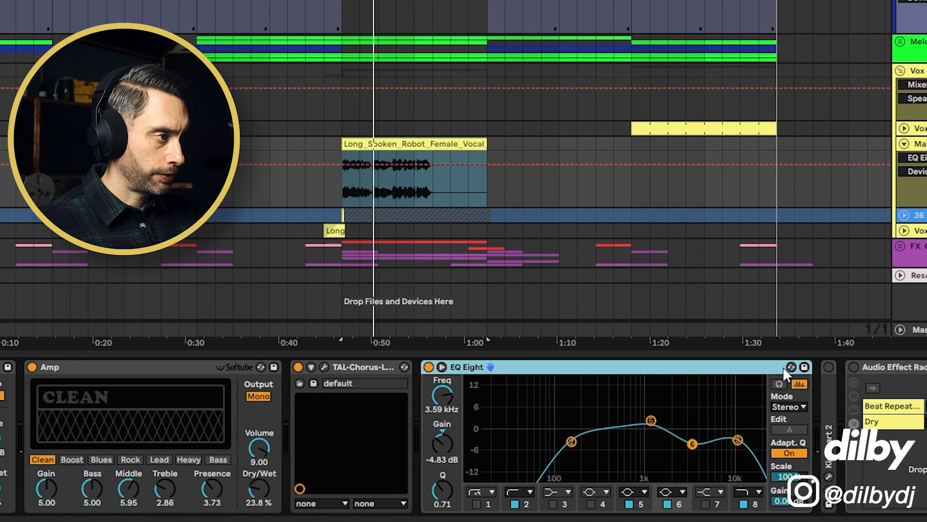
Step: Enable Kickstart 2 on Main Vocal, examine its sidechain curve and mix in the plug-in window, close it and play the vocal
{"action": "left_click", "coordinate": [829, 366]}
{"action": "left_click", "coordinate": [830, 477]}
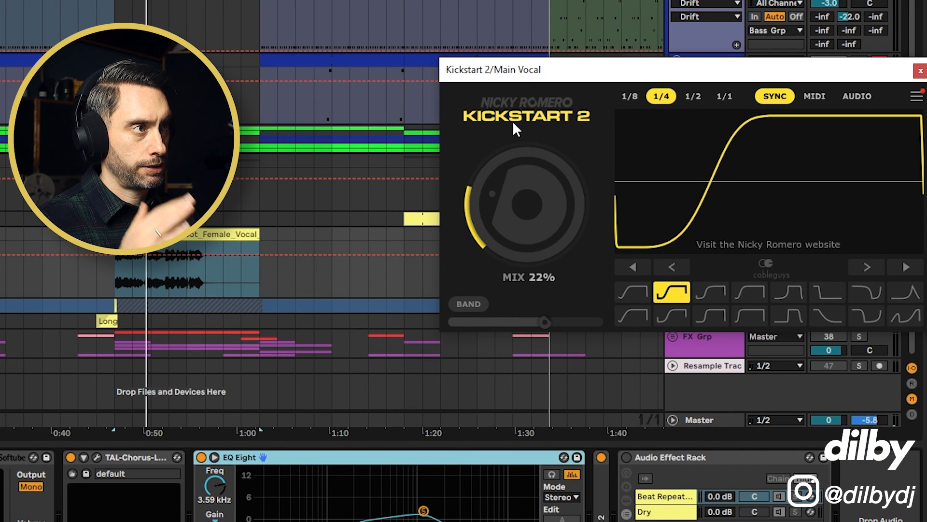
{"action": "left_click_drag", "start_coordinate": [662, 73], "coordinate": [214, 65]}
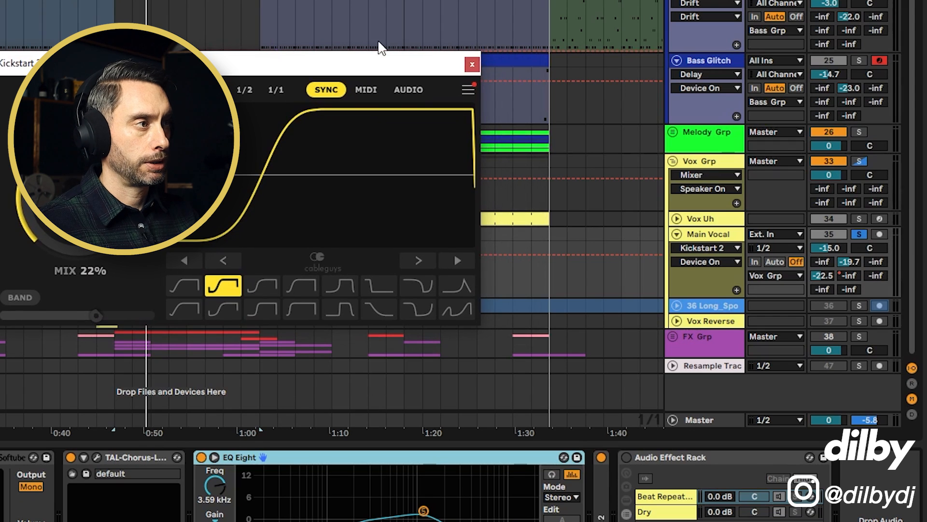
{"action": "left_click", "coordinate": [472, 65]}
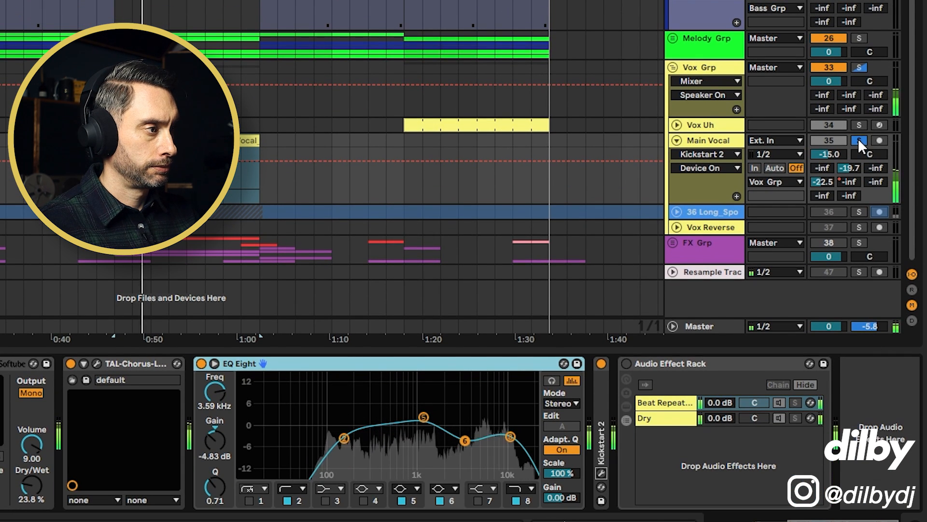
{"action": "key", "text": "space"}
Step: Enable the Audio Effect Rack after Kickstart 2 and look at the contents of its Dry and Beat Repeat chains
{"action": "left_click", "coordinate": [627, 363]}
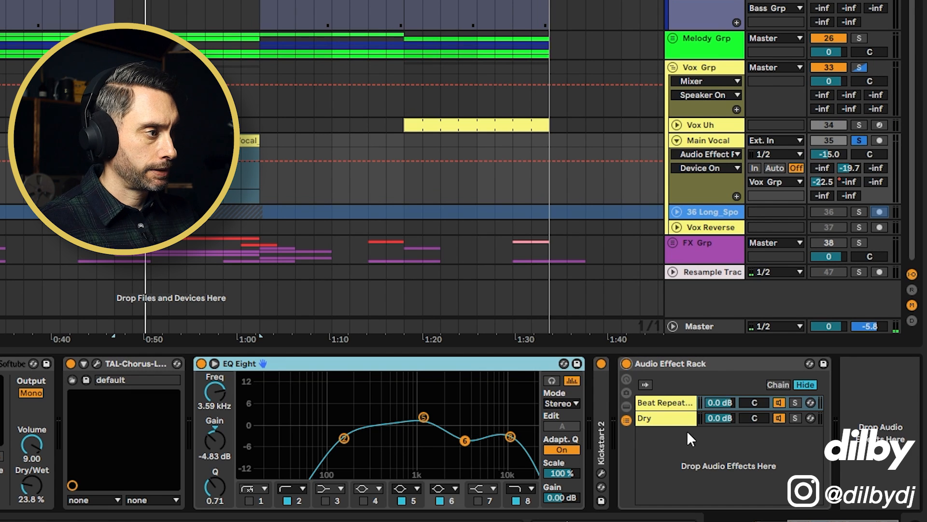
{"action": "left_click", "coordinate": [663, 422]}
{"action": "double_click", "coordinate": [662, 420]}
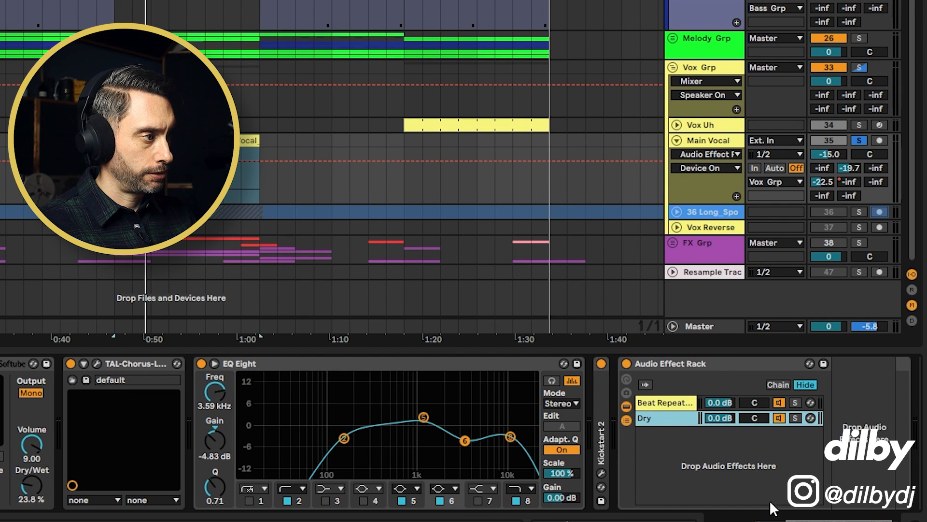
{"action": "left_click", "coordinate": [661, 403]}
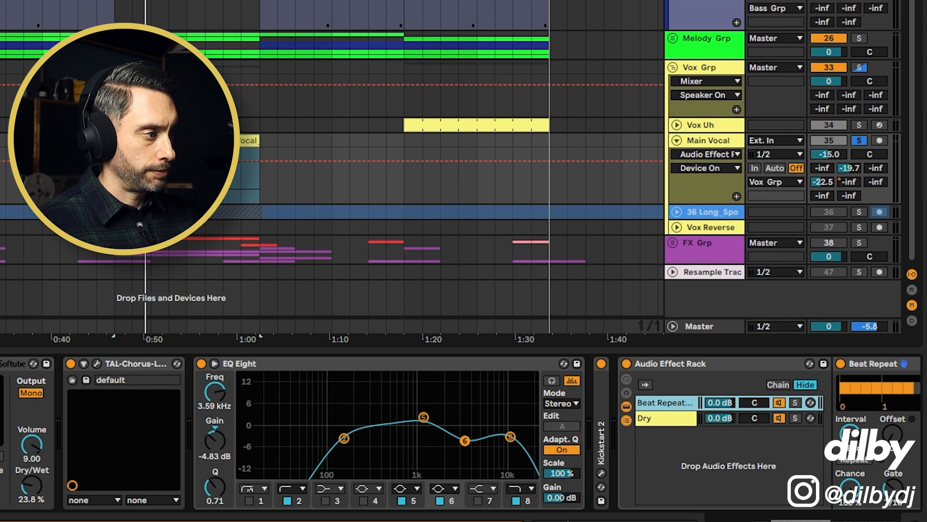
Step: Examine the Beat Repeat settings, deactivate the Robo Voice chain in the following rack and play the soloed vocal
{"action": "scroll", "coordinate": [464, 433], "scroll_direction": "right", "scroll_amount": 20}
{"action": "scroll", "coordinate": [464, 434], "scroll_direction": "left", "scroll_amount": 10}
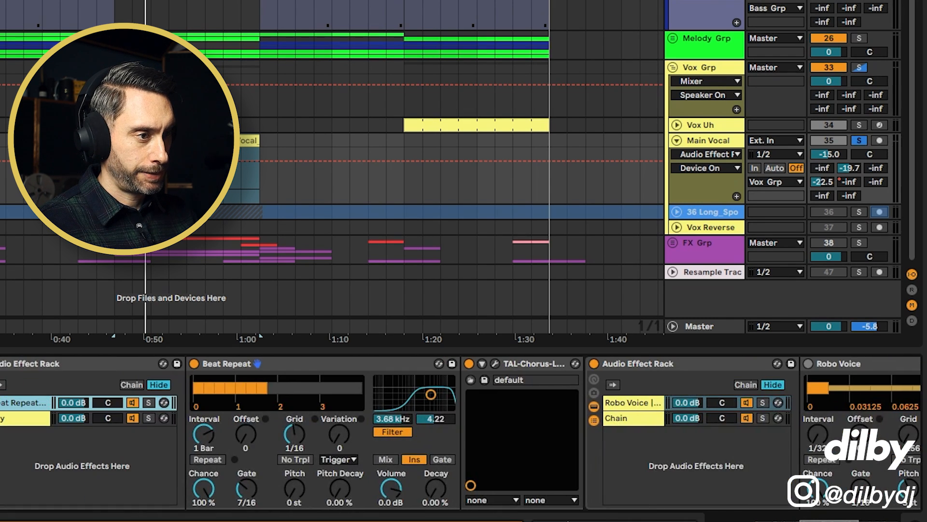
{"action": "scroll", "coordinate": [463, 433], "scroll_direction": "right", "scroll_amount": 5}
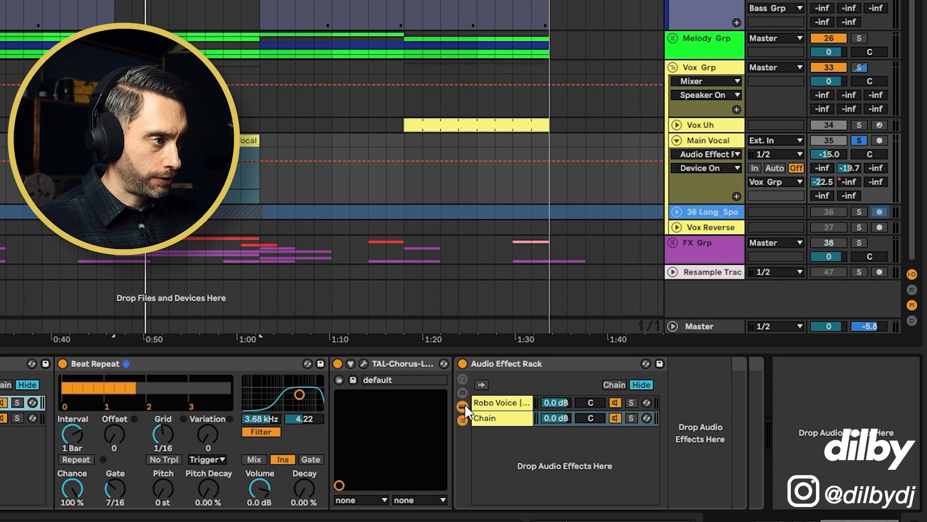
{"action": "left_click", "coordinate": [614, 408]}
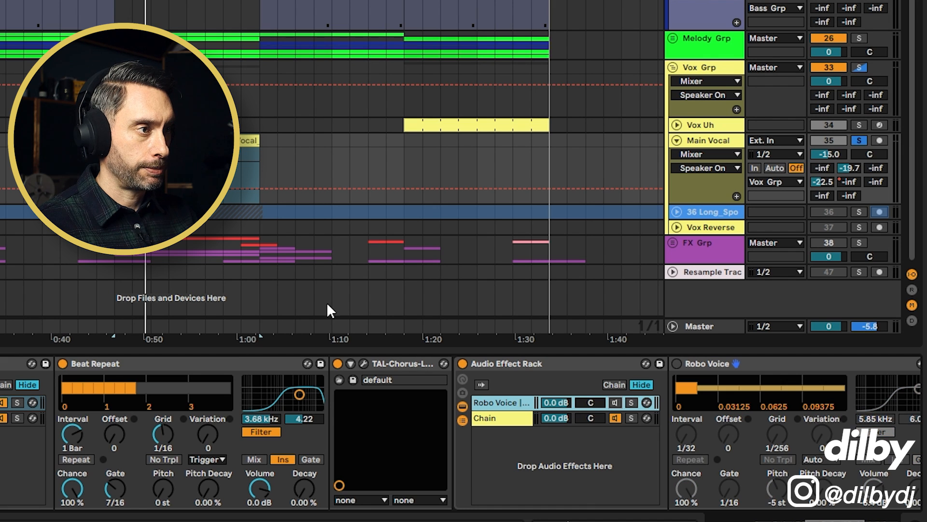
{"action": "key", "text": "space"}
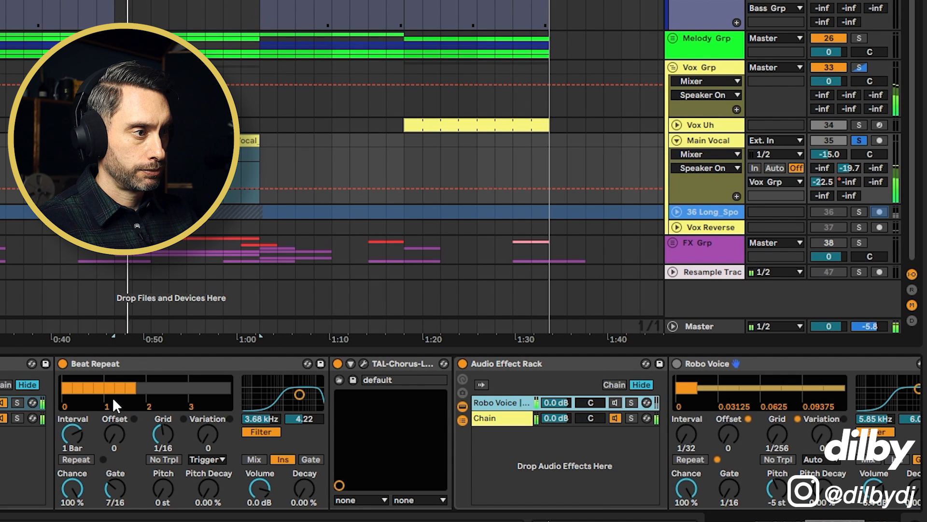
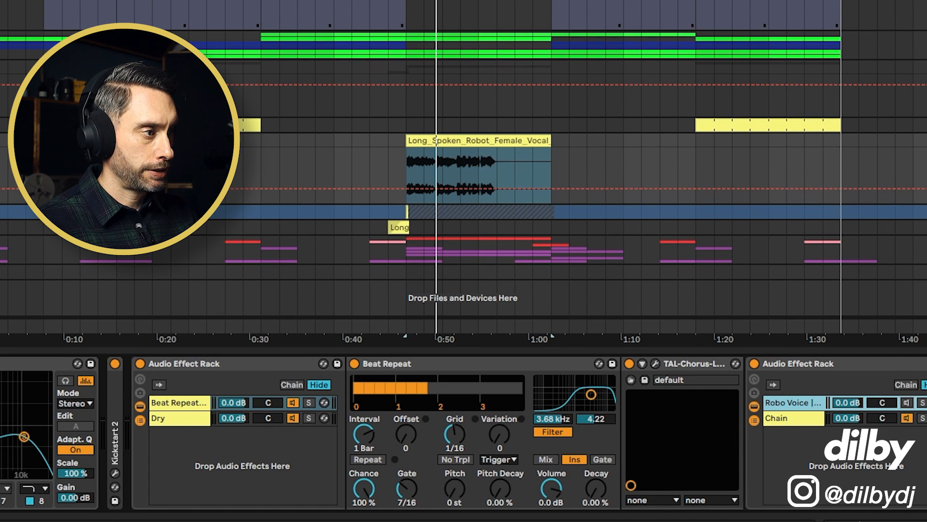
Step: Look over the Robo Voice devices, then deactivate the Dry chain in the Beat Repeat rack and play the vocal
{"action": "scroll", "coordinate": [463, 432], "scroll_direction": "right", "scroll_amount": 13}
{"action": "scroll", "coordinate": [464, 432], "scroll_direction": "left", "scroll_amount": 3}
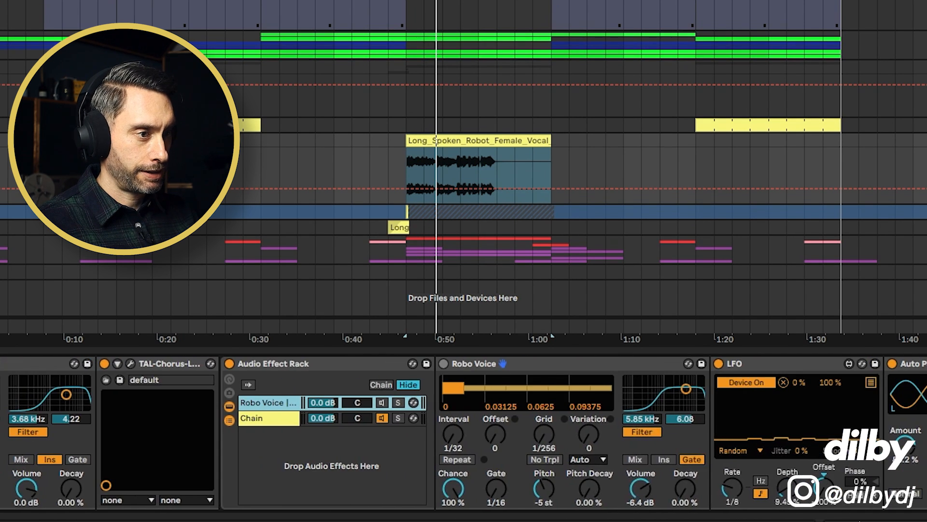
{"action": "scroll", "coordinate": [887, 464], "scroll_direction": "left", "scroll_amount": 10}
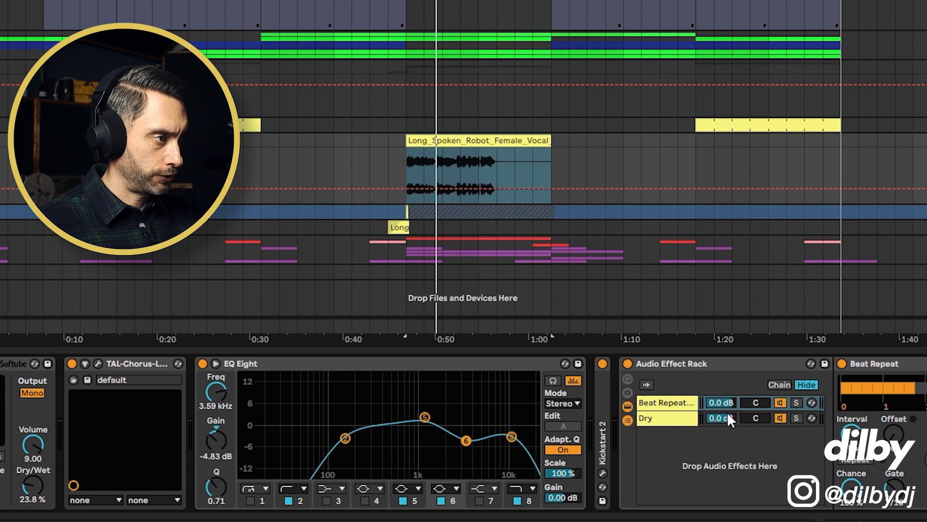
{"action": "left_click", "coordinate": [779, 418]}
{"action": "key", "text": "space"}
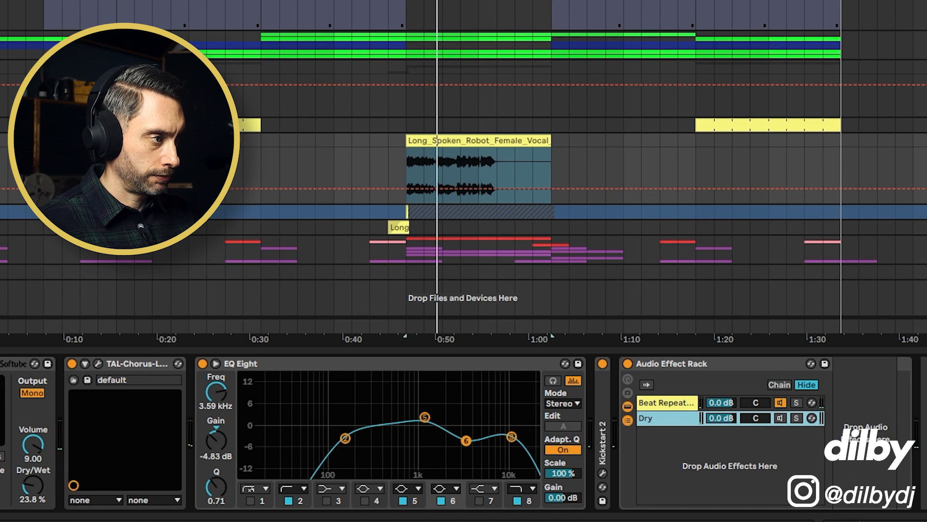
Step: Activate the Robo Voice chain and deactivate the plain Chain beside it to hear the robotic effect alone
{"action": "left_click", "coordinate": [717, 402]}
{"action": "scroll", "coordinate": [580, 435], "scroll_direction": "right", "scroll_amount": 10}
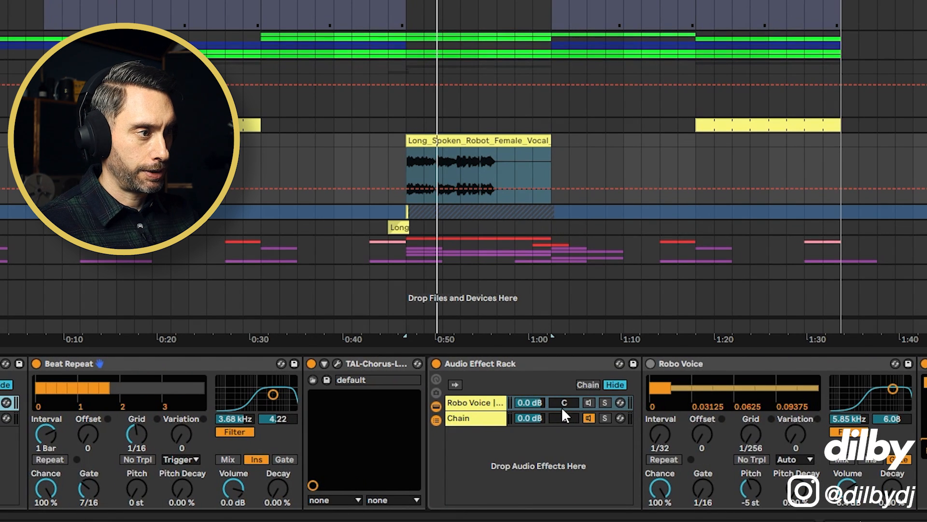
{"action": "left_click", "coordinate": [588, 416]}
{"action": "left_click", "coordinate": [588, 403]}
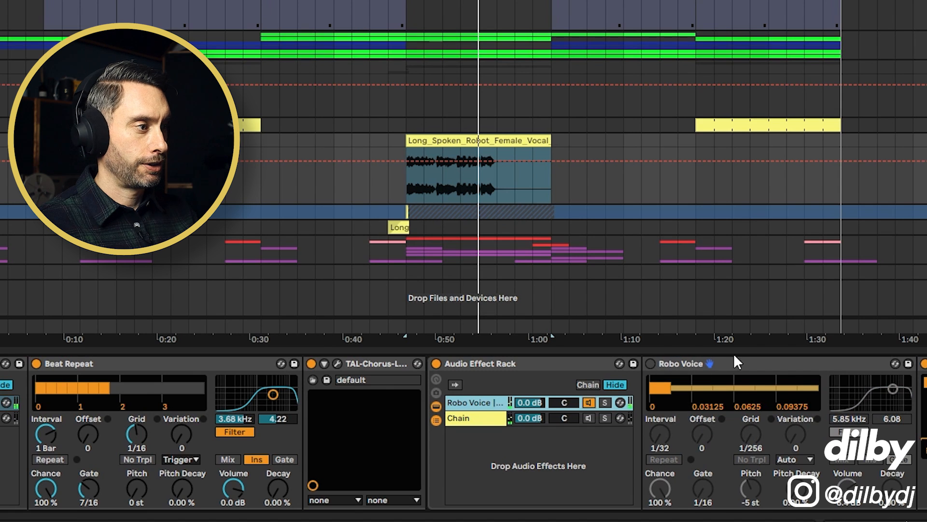
{"action": "key", "text": "space"}
Step: Examine the Robo Voice chain's devices, including the LFO mapped to Device On, the Auto Pan and the Delay
{"action": "scroll", "coordinate": [734, 356], "scroll_direction": "right", "scroll_amount": 4}
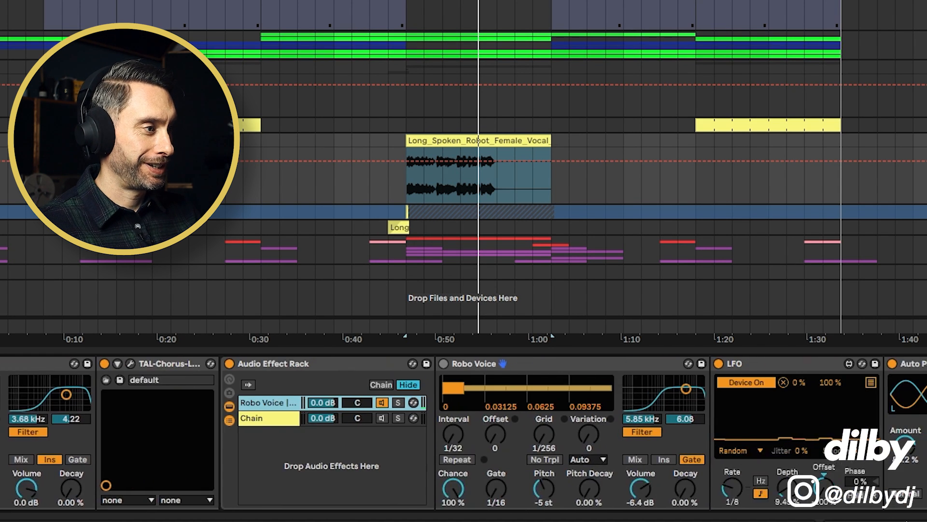
{"action": "scroll", "coordinate": [400, 419], "scroll_direction": "right", "scroll_amount": 3}
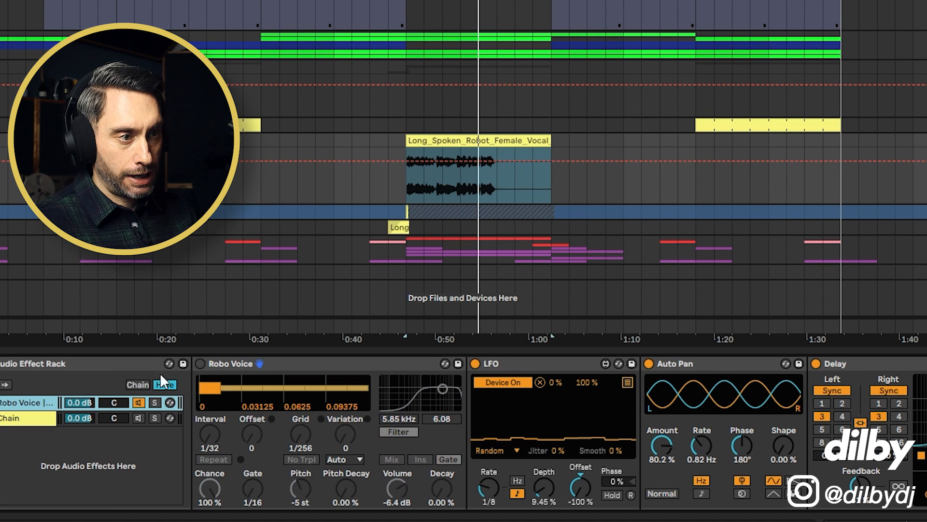
{"action": "scroll", "coordinate": [161, 372], "scroll_direction": "left", "scroll_amount": 1}
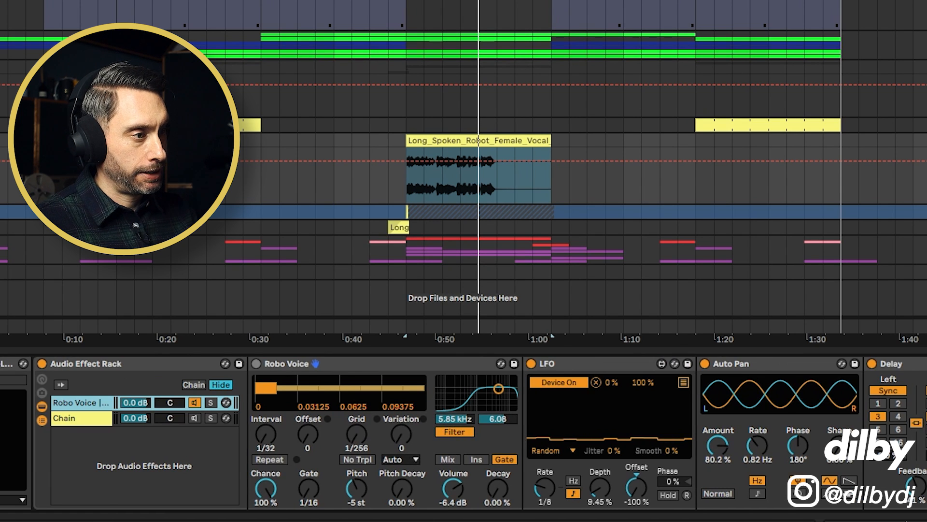
{"action": "left_click", "coordinate": [256, 363]}
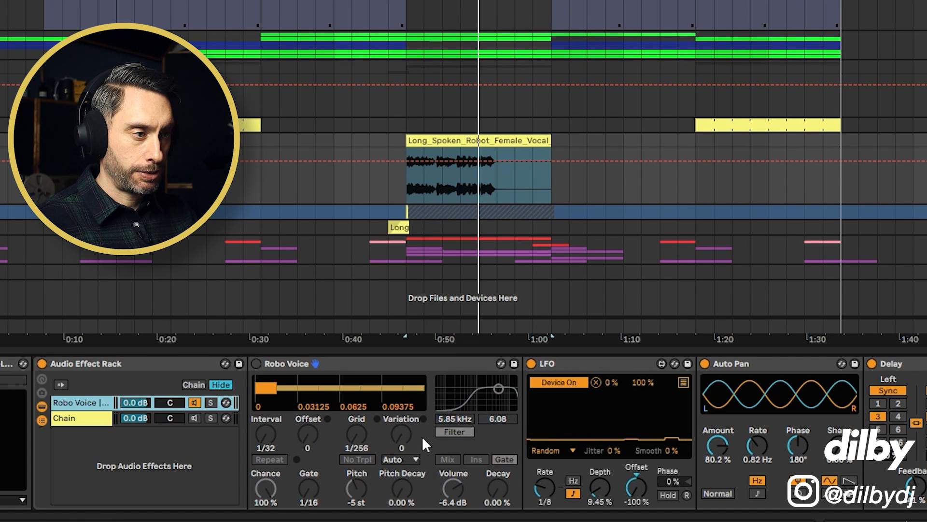
Step: Reactivate the plain Chain beside Robo Voice and the Beat Repeat chain in the Main Vocal's effect racks
{"action": "scroll", "coordinate": [396, 425], "scroll_direction": "left", "scroll_amount": 3}
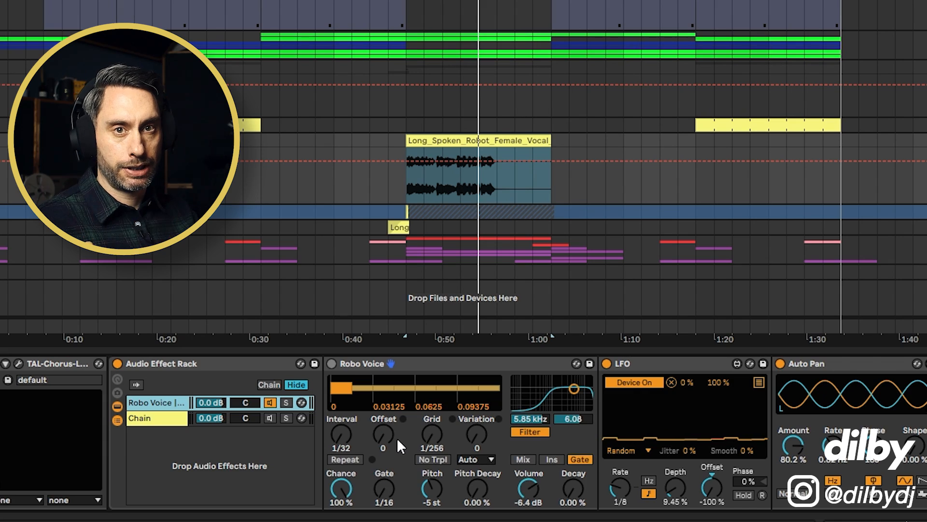
{"action": "mouse_move", "coordinate": [891, 514]}
{"action": "left_mouse_down"}
{"action": "mouse_move", "coordinate": [876, 517]}
{"action": "mouse_move", "coordinate": [900, 515]}
{"action": "mouse_move", "coordinate": [887, 514]}
{"action": "left_mouse_up"}
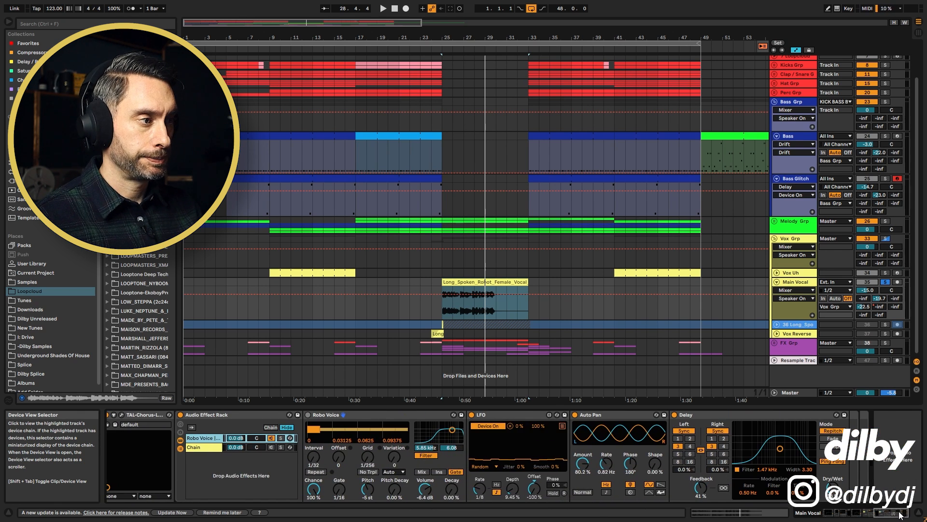
{"action": "left_click", "coordinate": [596, 448]}
{"action": "left_click", "coordinate": [230, 438]}
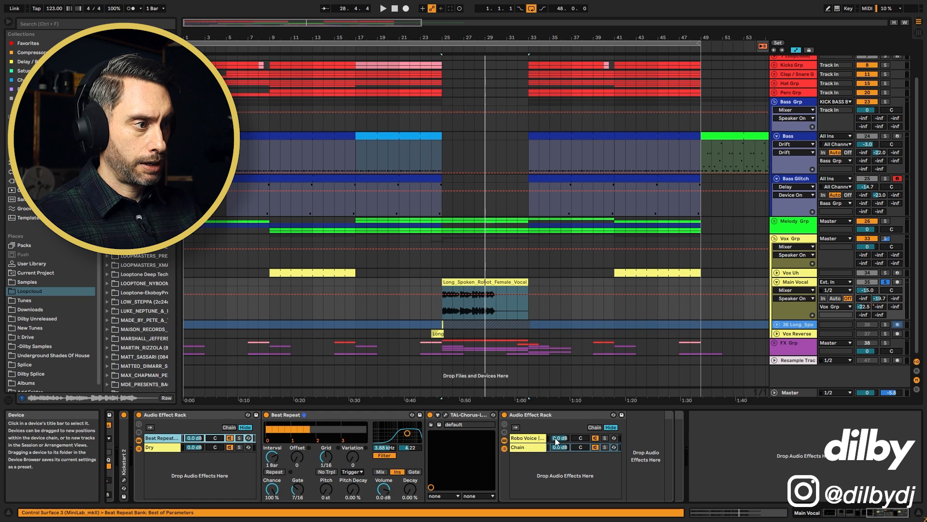
Step: Look over the Robo Voice chain's devices again and play the Main Vocal from bar 25 with the full processing
{"action": "left_click", "coordinate": [530, 438]}
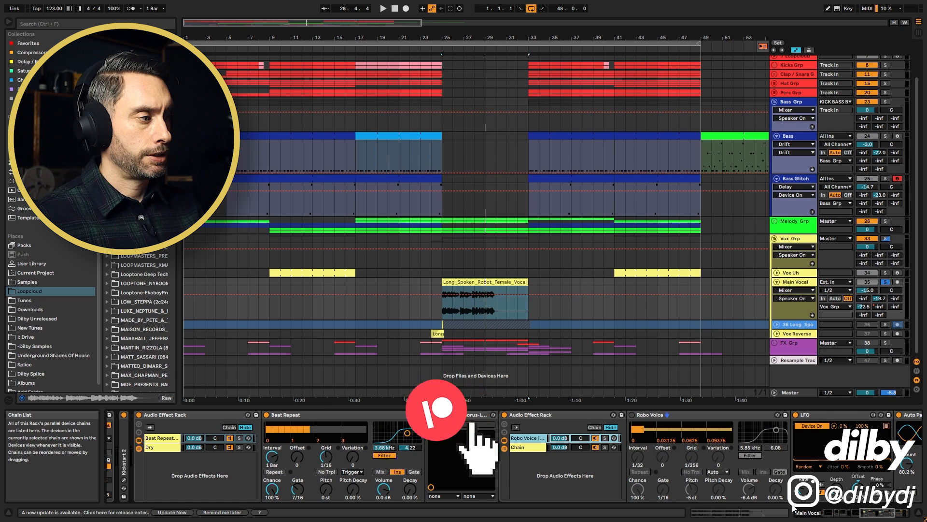
{"action": "scroll", "coordinate": [423, 476], "scroll_direction": "right", "scroll_amount": 5}
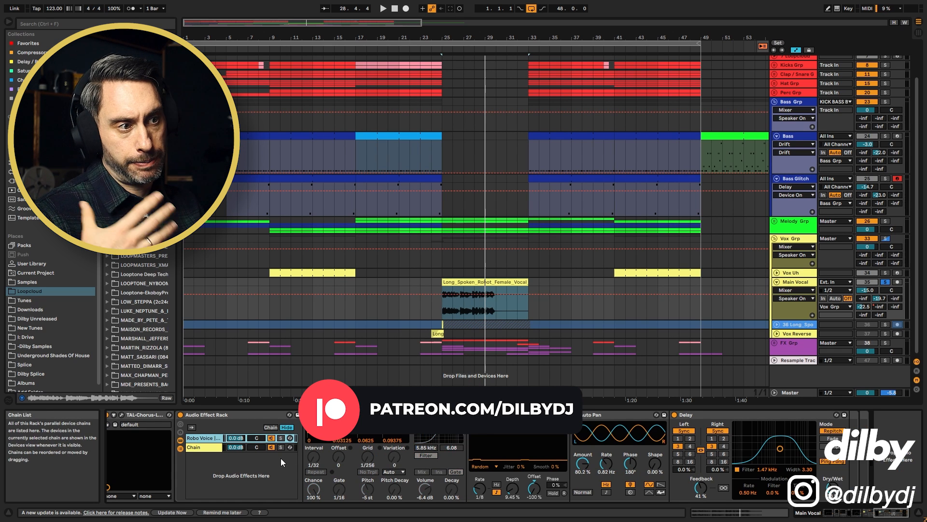
{"action": "left_click", "coordinate": [308, 415]}
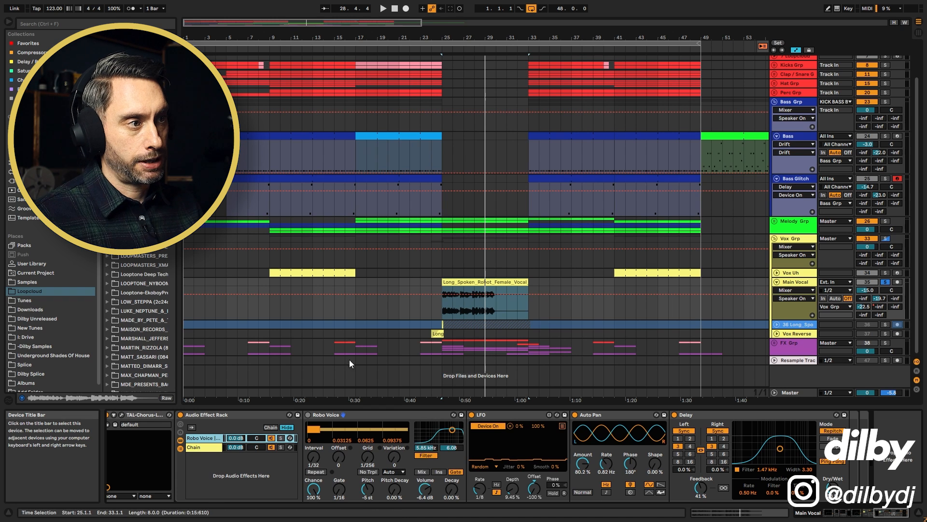
{"action": "left_click_drag", "start_coordinate": [891, 512], "coordinate": [876, 515]}
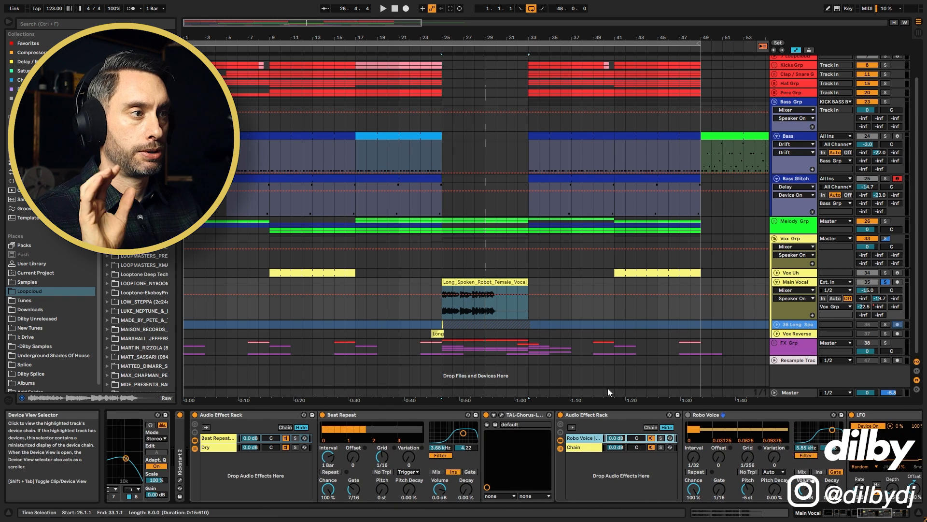
{"action": "left_click", "coordinate": [445, 308]}
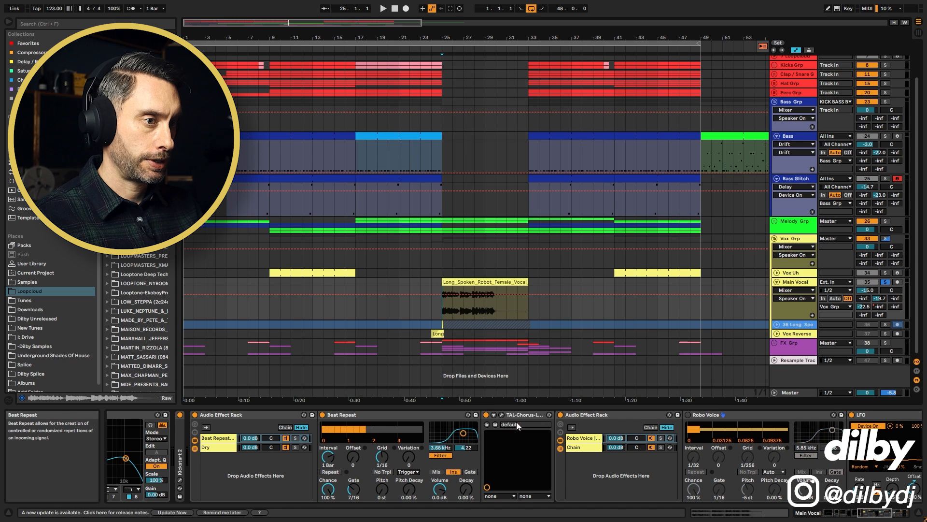
{"action": "key", "text": "space"}
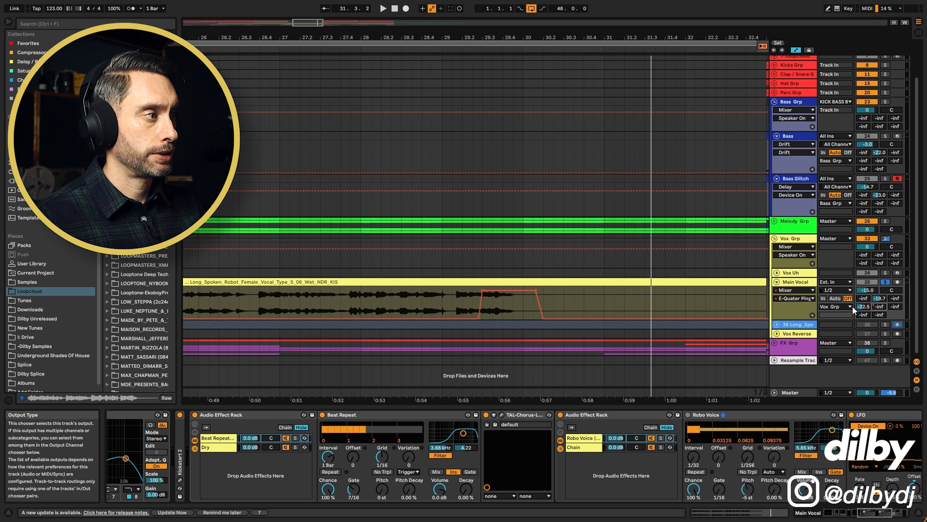
Step: Solo the Vox Reverse track and play the reversed vocal clip that leads into bar 25
{"action": "left_click", "coordinate": [776, 281]}
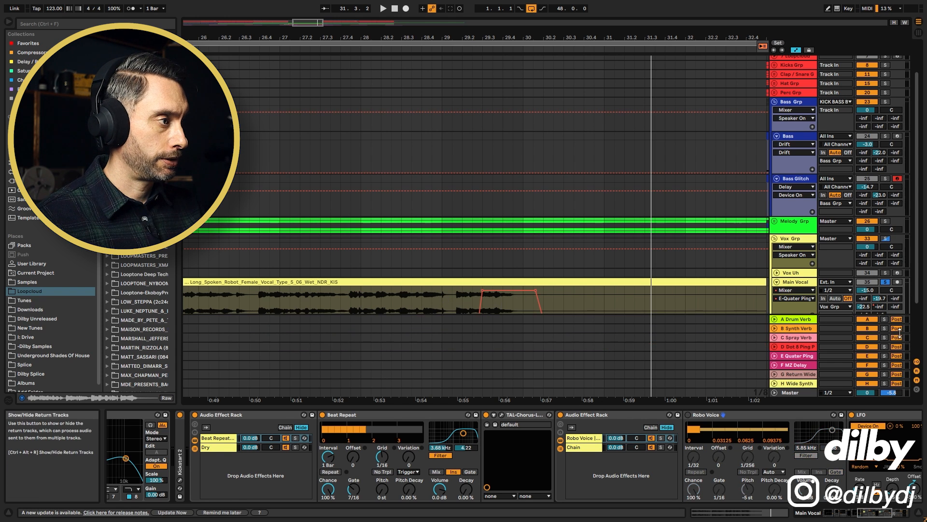
{"action": "left_click", "coordinate": [806, 292]}
{"action": "left_click", "coordinate": [800, 300]}
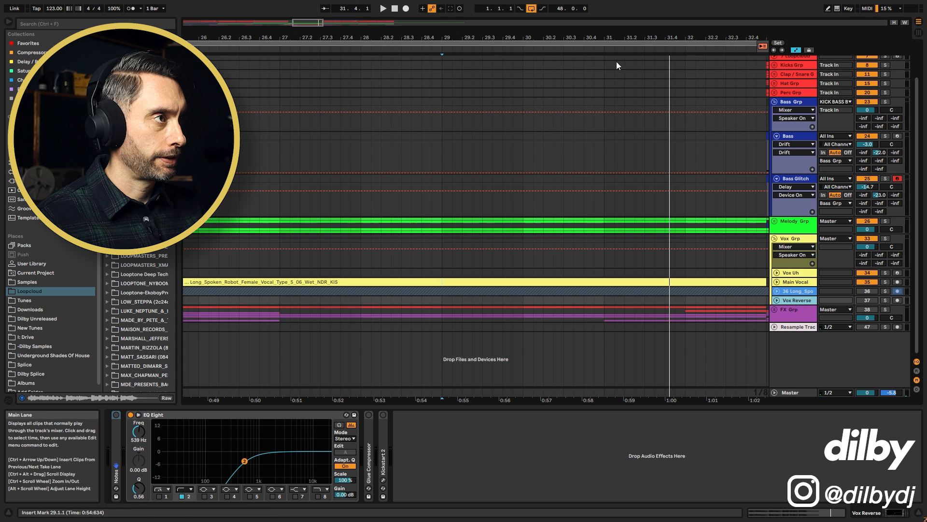
{"action": "left_click_drag", "start_coordinate": [614, 37], "coordinate": [754, 7]}
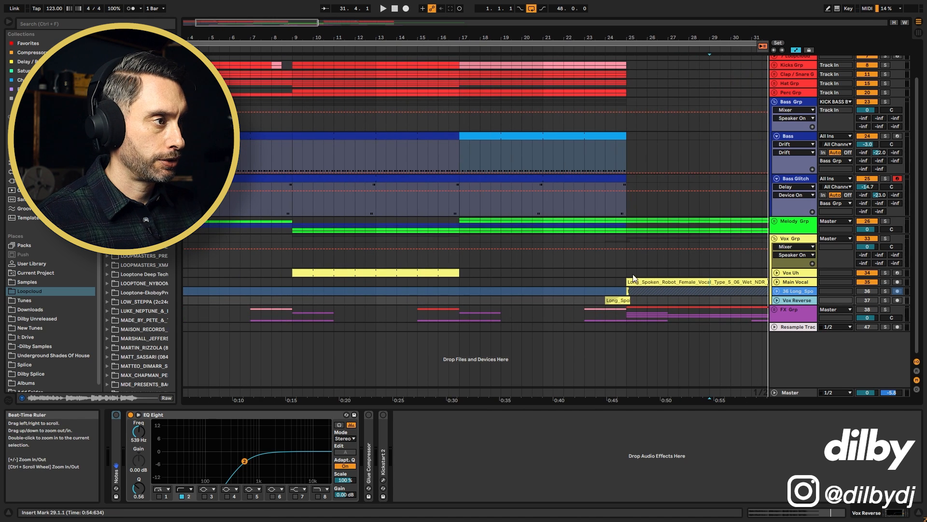
{"action": "left_click", "coordinate": [777, 282]}
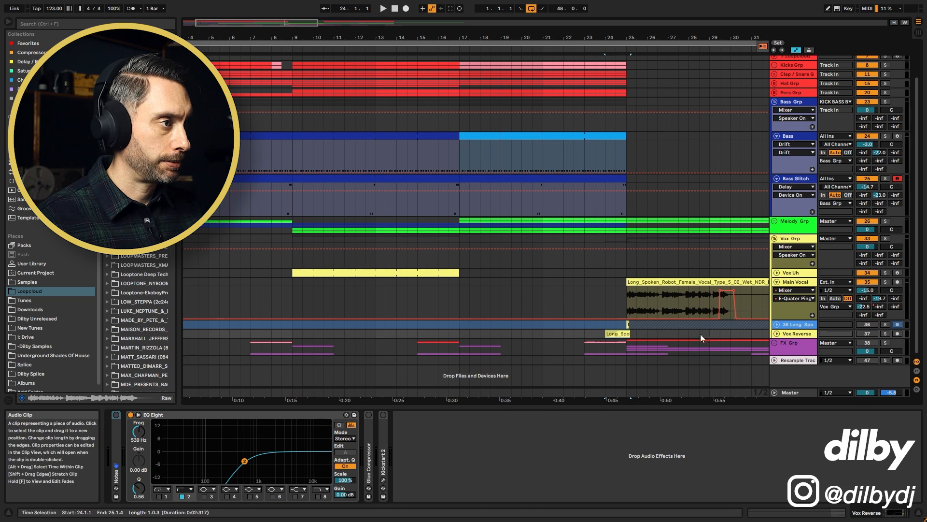
{"action": "left_click", "coordinate": [886, 333]}
{"action": "key", "text": "space"}
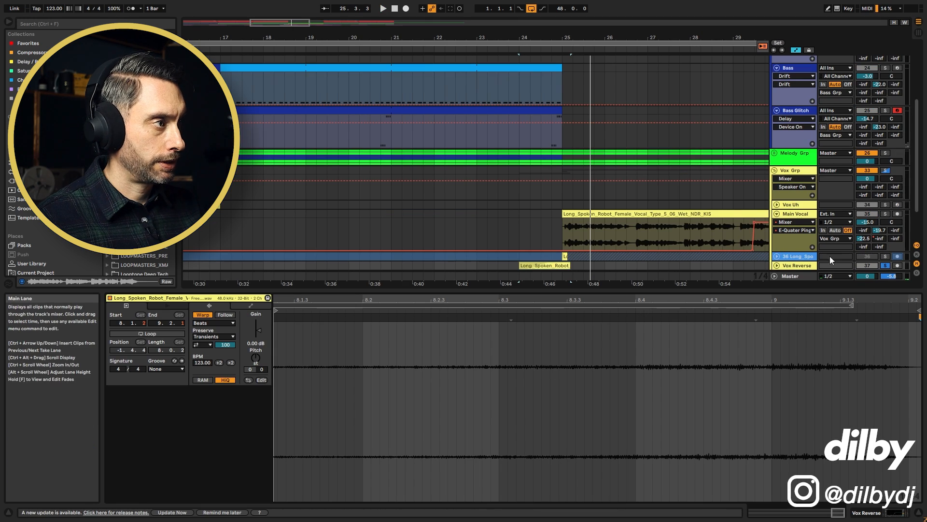
Step: Unfold the Vox Reverse track and hide the automation lanes to examine the reversed clip and its fade-in
{"action": "scroll", "coordinate": [830, 257], "scroll_direction": "down", "scroll_amount": 2}
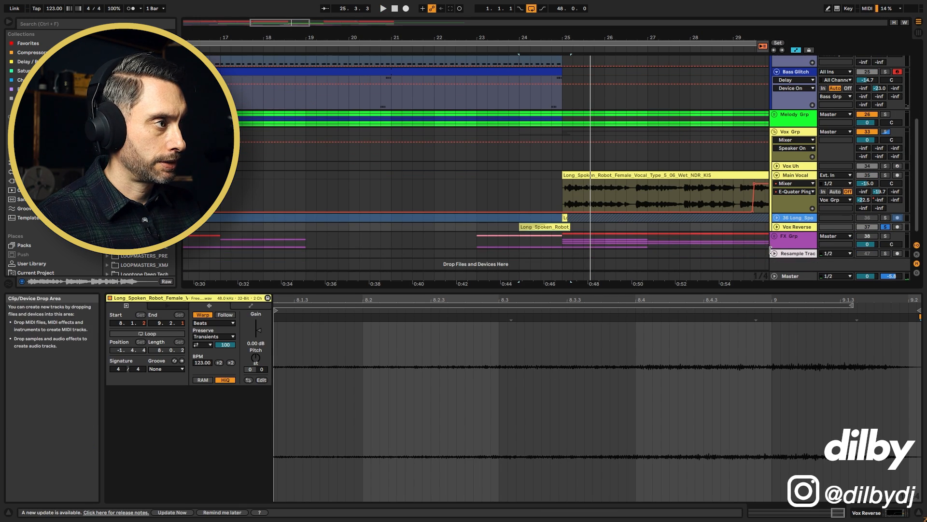
{"action": "left_click", "coordinate": [777, 227]}
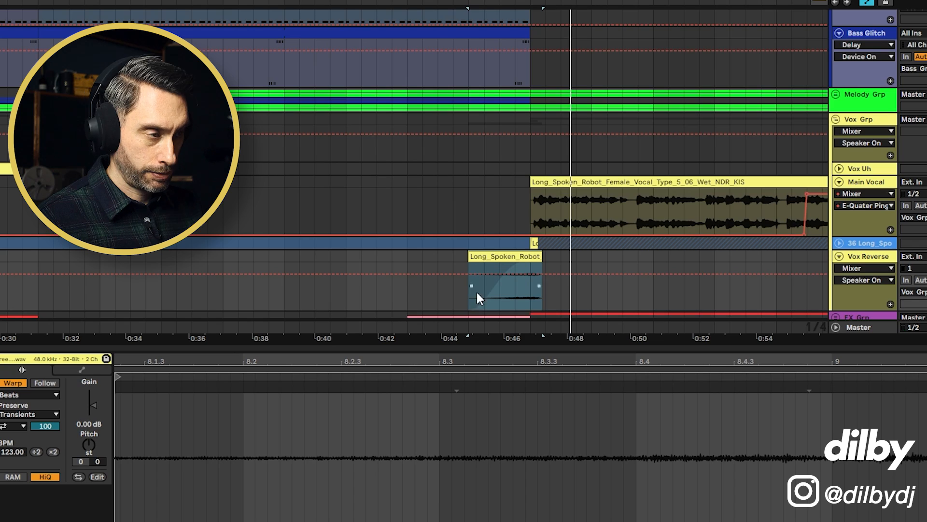
{"action": "key", "text": "a"}
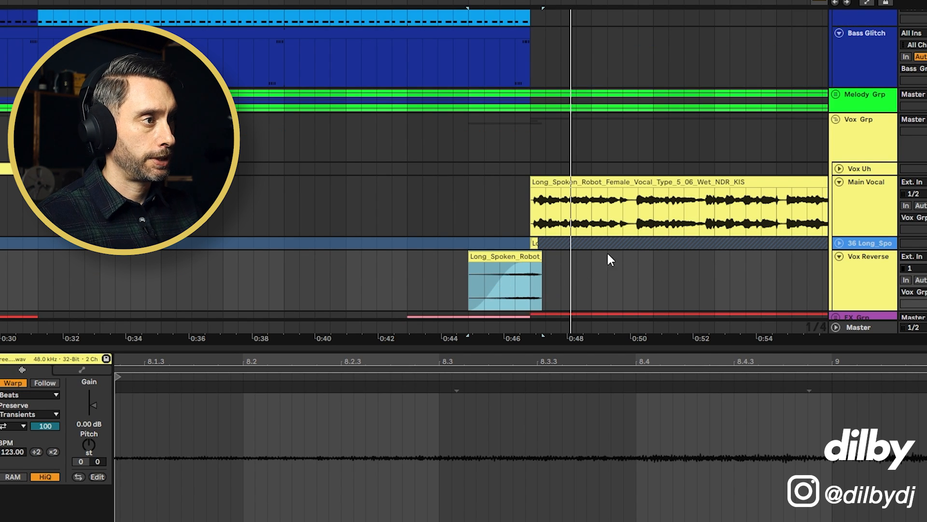
{"action": "key", "text": "u"}
Step: Mark the opening word of the Main Vocal clip from 25.1.1 to 25.1.3 and unfold the frozen vocal track to compare its short copy
{"action": "left_click", "coordinate": [539, 243]}
{"action": "double_click", "coordinate": [887, 243]}
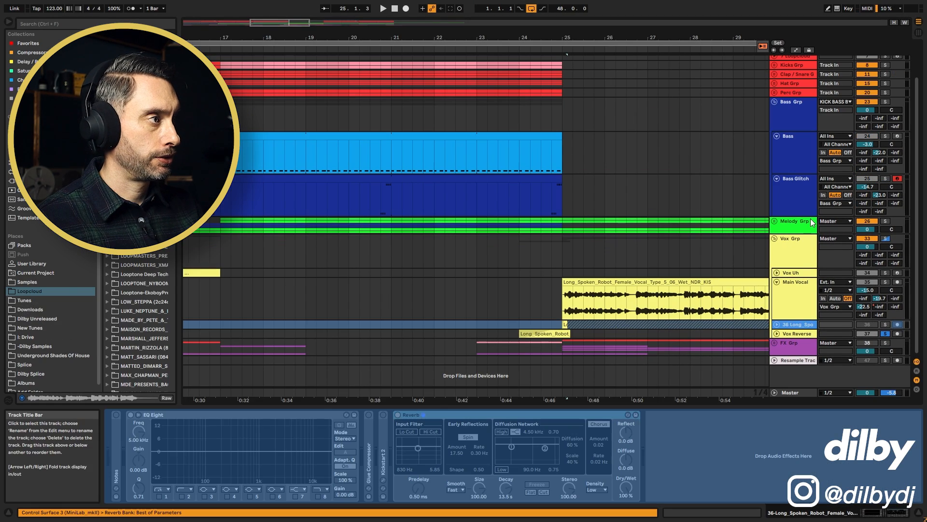
{"action": "left_click", "coordinate": [573, 303]}
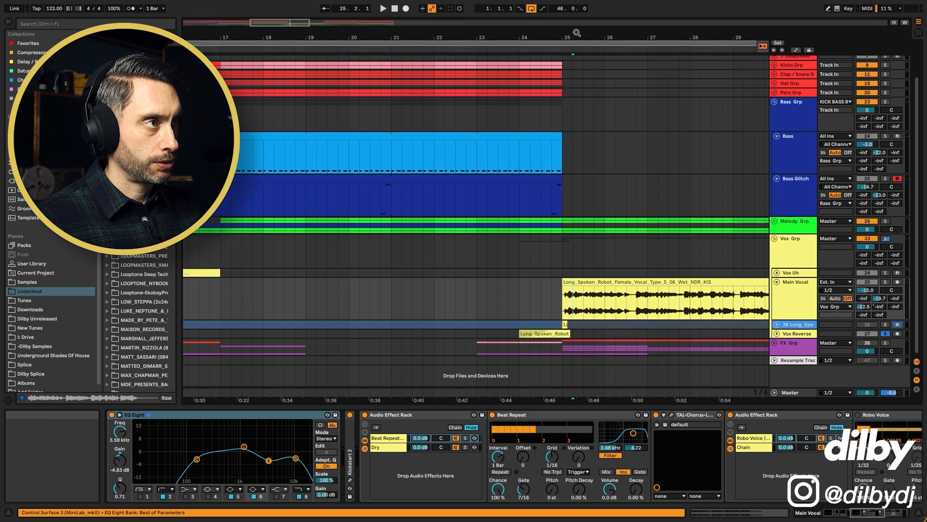
{"action": "left_click_drag", "start_coordinate": [576, 37], "coordinate": [576, 87]}
{"action": "left_click_drag", "start_coordinate": [510, 297], "coordinate": [498, 297]}
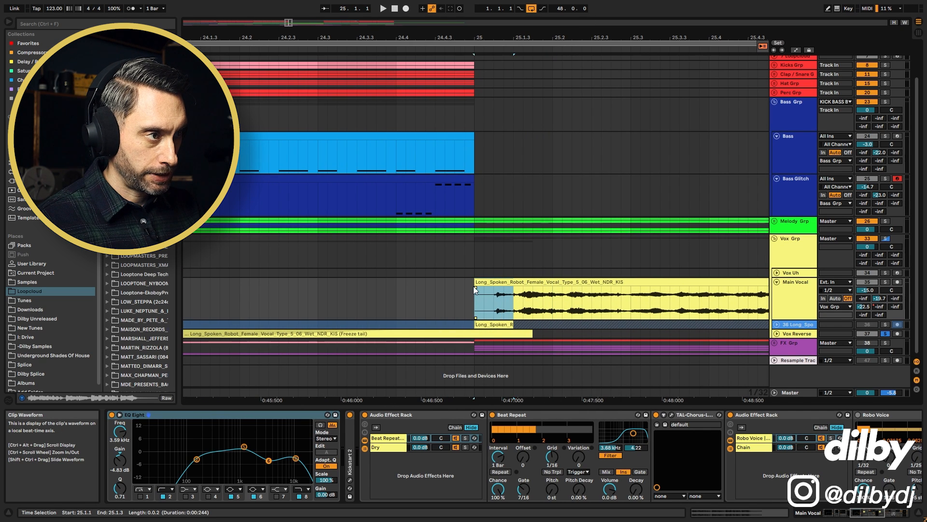
{"action": "left_click", "coordinate": [790, 324]}
{"action": "left_click", "coordinate": [777, 324]}
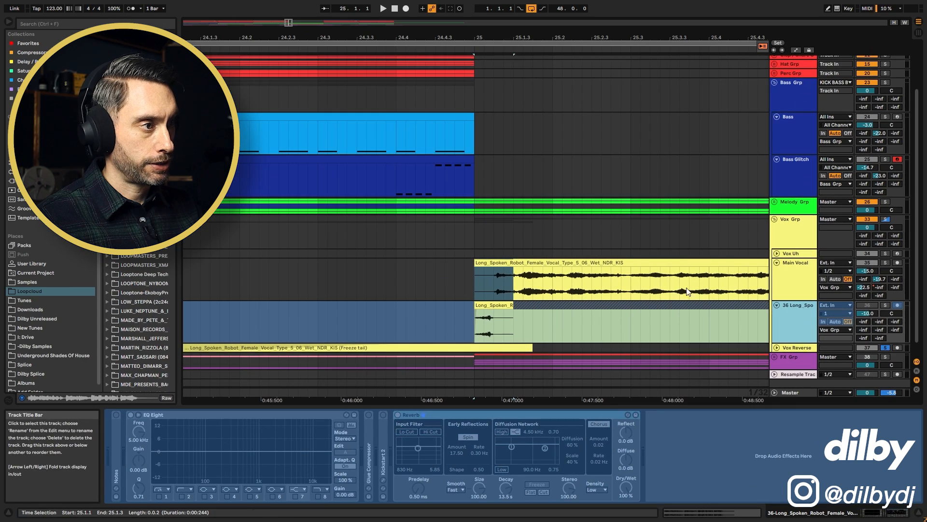
Step: Copy the frozen vocal's freeze tail onto the Vox Reverse track at bar 34
{"action": "scroll", "coordinate": [642, 208], "scroll_direction": "down", "scroll_amount": 2}
{"action": "left_click_drag", "start_coordinate": [520, 399], "coordinate": [520, 171]}
{"action": "left_click", "coordinate": [548, 297]}
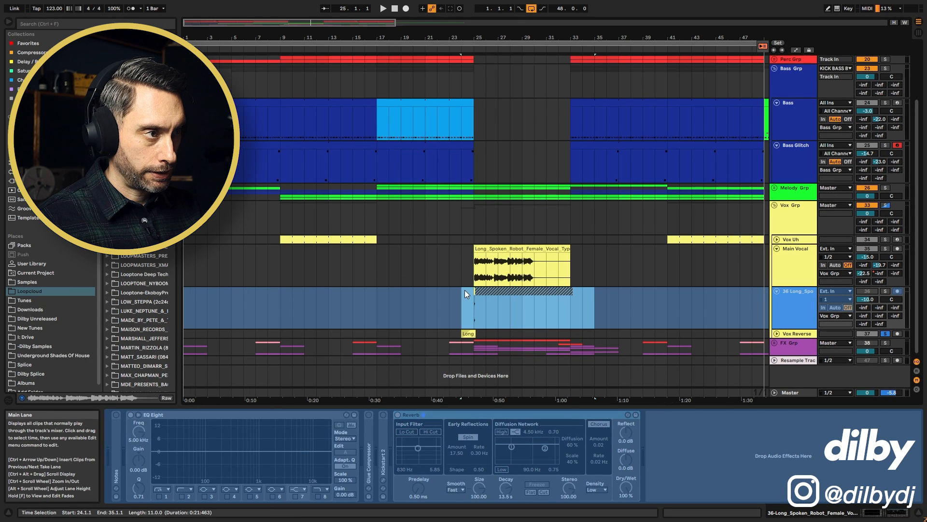
{"action": "left_click_drag", "start_coordinate": [508, 291], "coordinate": [620, 334]}
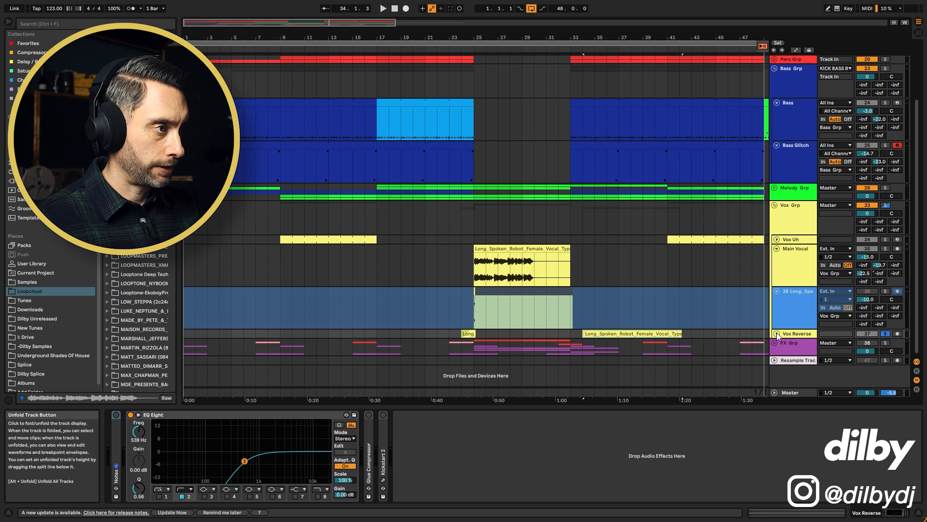
Step: Trim the start of the reversed freeze-tail copy to bar 35, then delete the copy from the Vox Reverse track
{"action": "scroll", "coordinate": [565, 328], "scroll_direction": "down", "scroll_amount": 2}
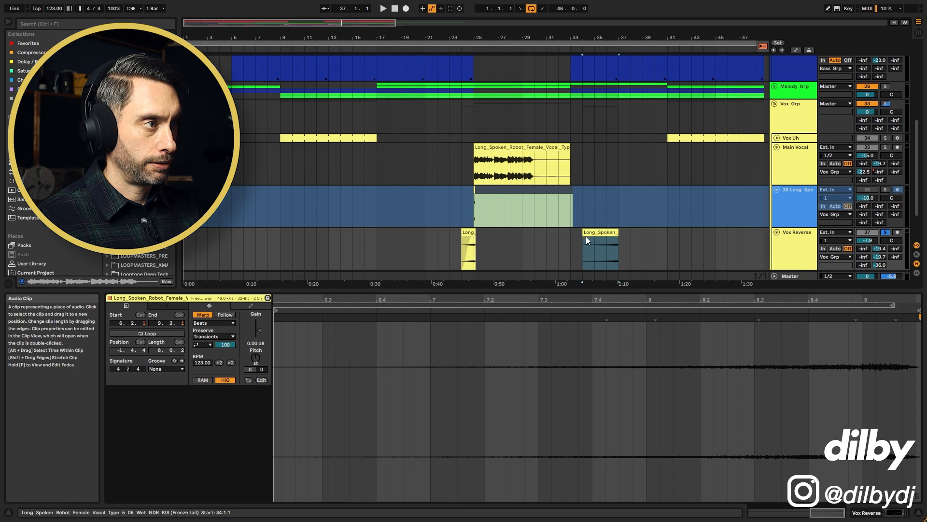
{"action": "left_click_drag", "start_coordinate": [584, 237], "coordinate": [608, 237]}
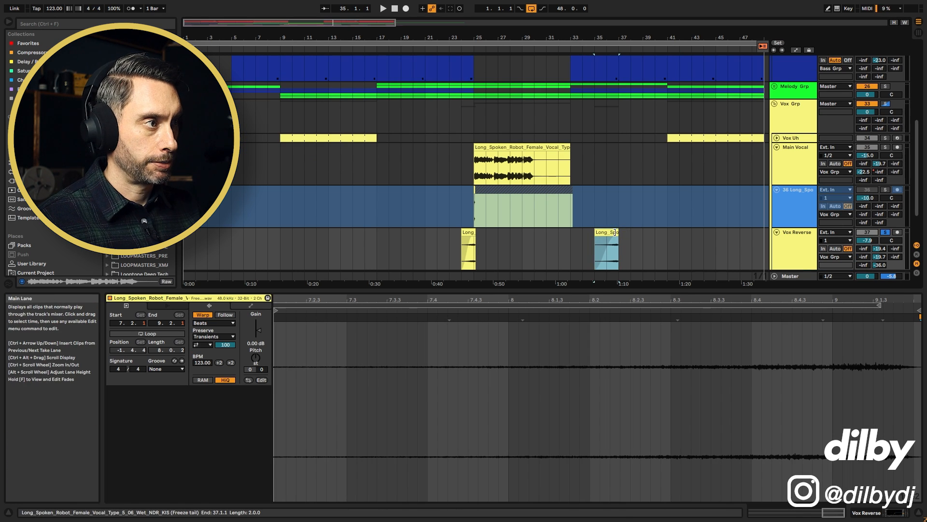
{"action": "key", "text": "space"}
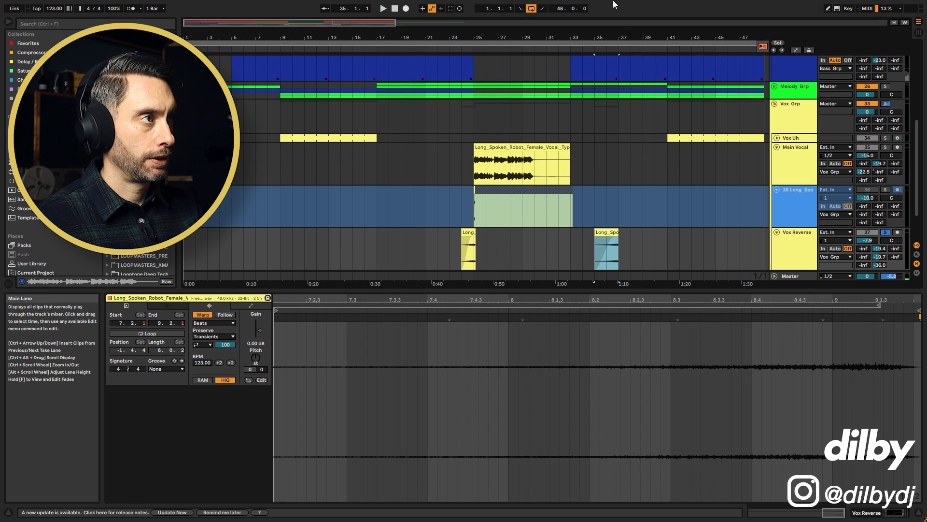
{"action": "key", "text": "minus"}
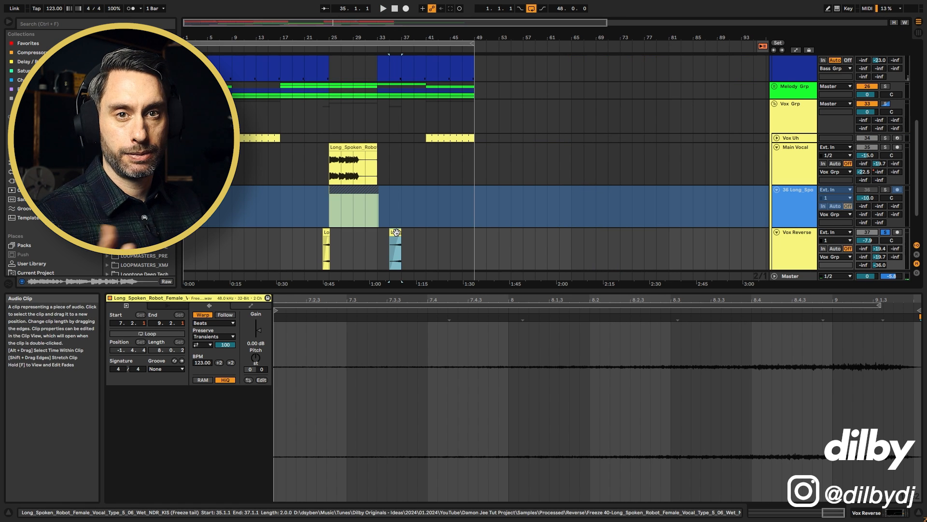
{"action": "left_click", "coordinate": [706, 236]}
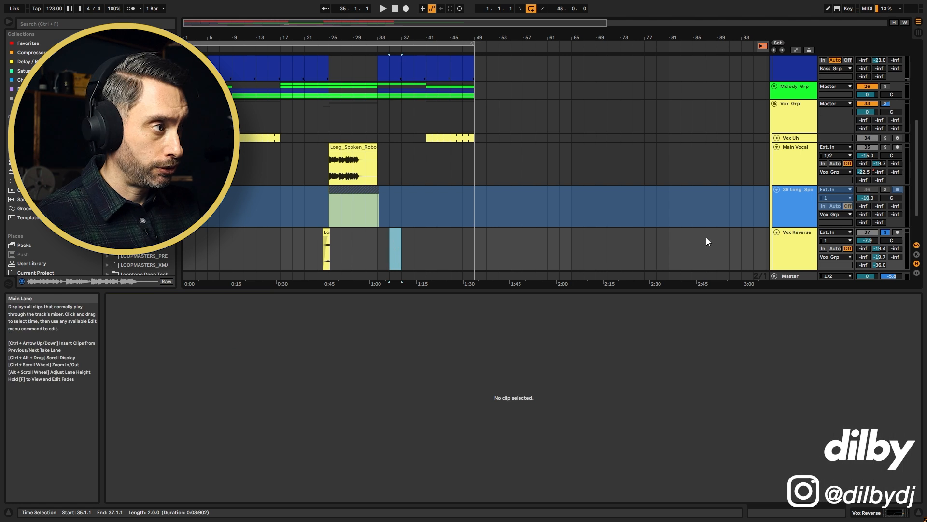
Step: Fold the Vox Reverse and frozen vocal tracks and play the Main Vocal with its reversed lead-in from bar 24
{"action": "left_click", "coordinate": [778, 231]}
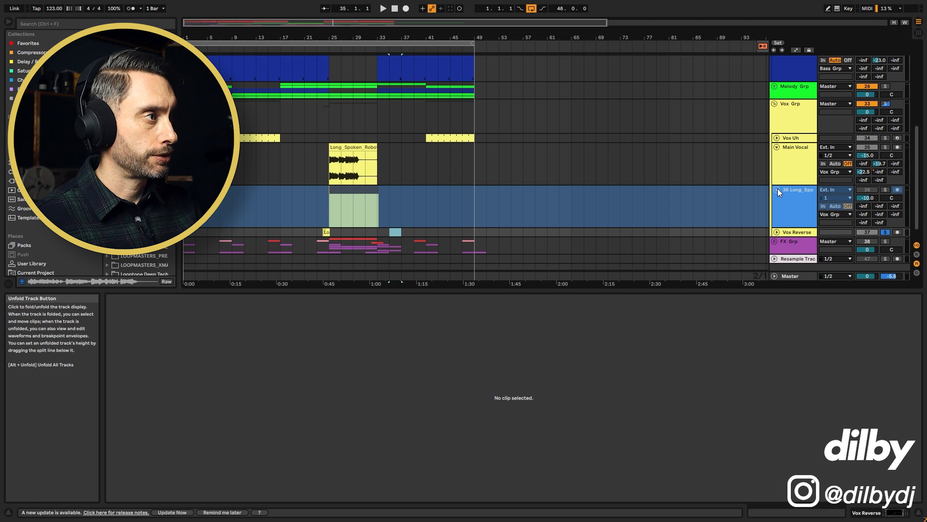
{"action": "left_click", "coordinate": [777, 190]}
{"action": "left_click", "coordinate": [330, 149]}
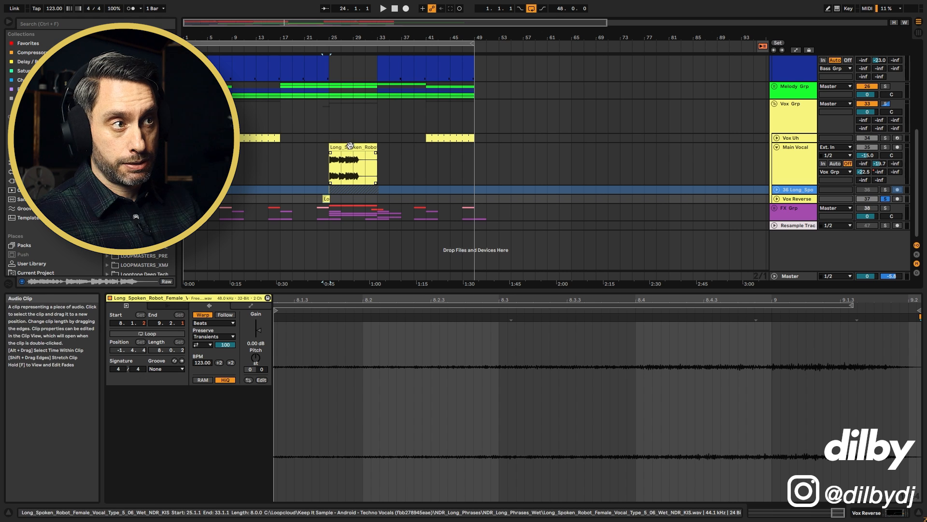
{"action": "left_click", "coordinate": [340, 147]}
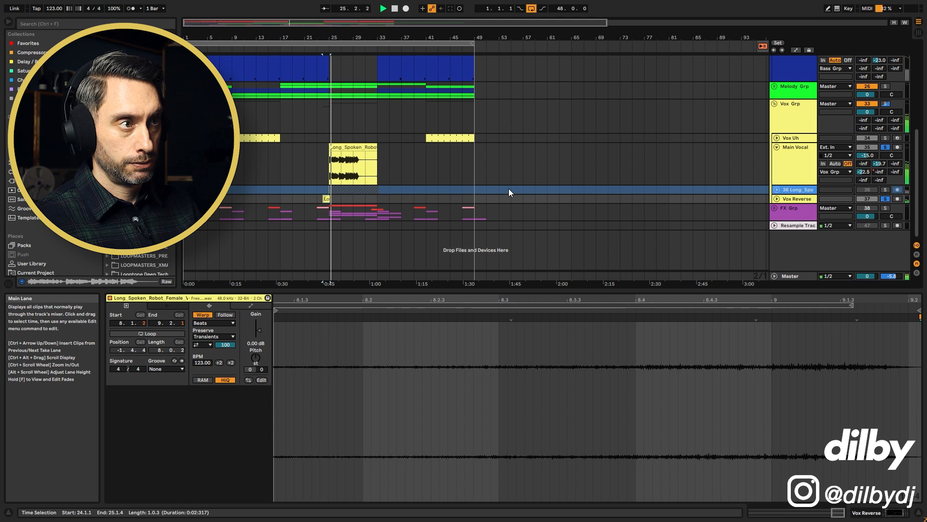
{"action": "left_click_drag", "start_coordinate": [317, 38], "coordinate": [457, 95]}
{"action": "key", "text": "space"}
Step: Collapse the Vox group, expand the FX group and open the Snare Roll clip to view its notes
{"action": "left_click", "coordinate": [788, 208]}
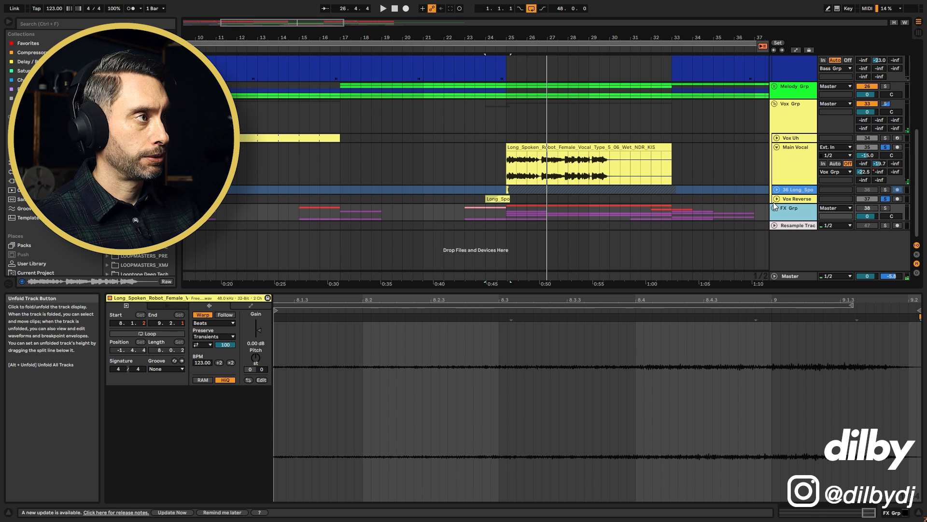
{"action": "left_click", "coordinate": [775, 104]}
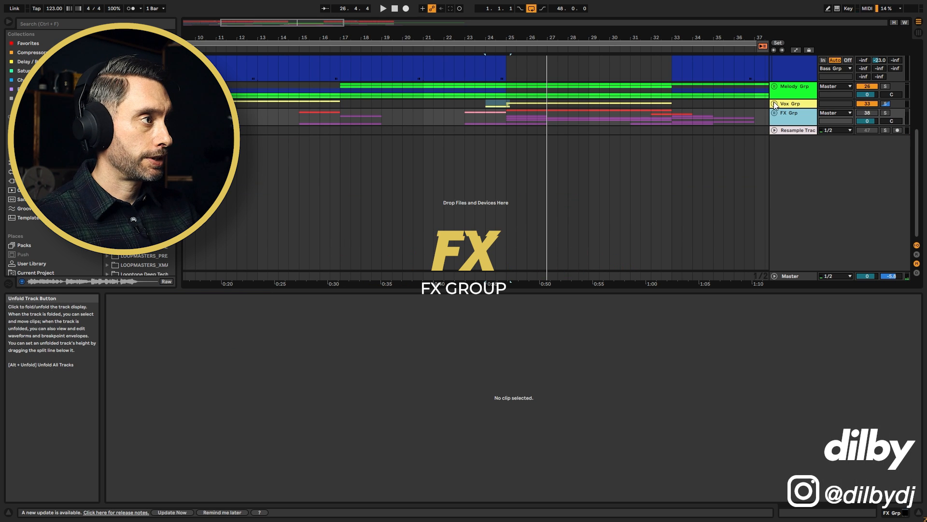
{"action": "left_click", "coordinate": [774, 113]}
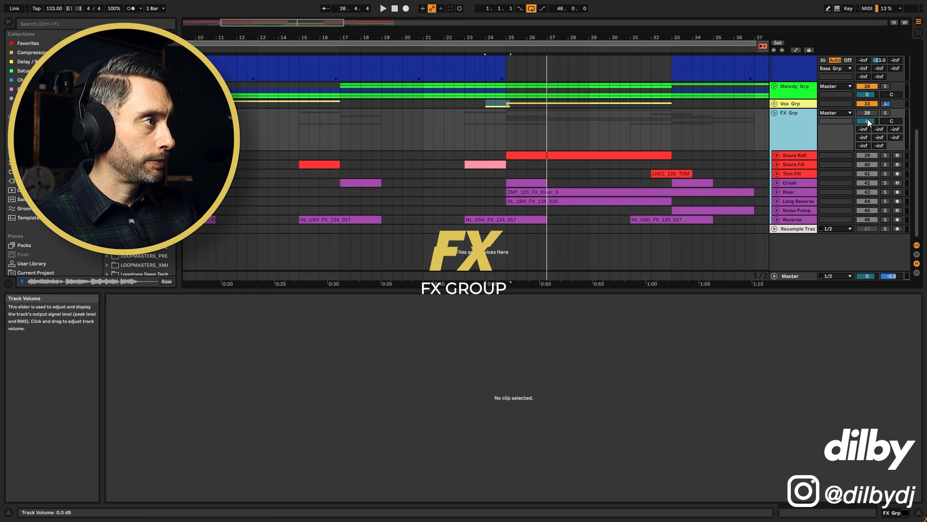
{"action": "left_click", "coordinate": [801, 155]}
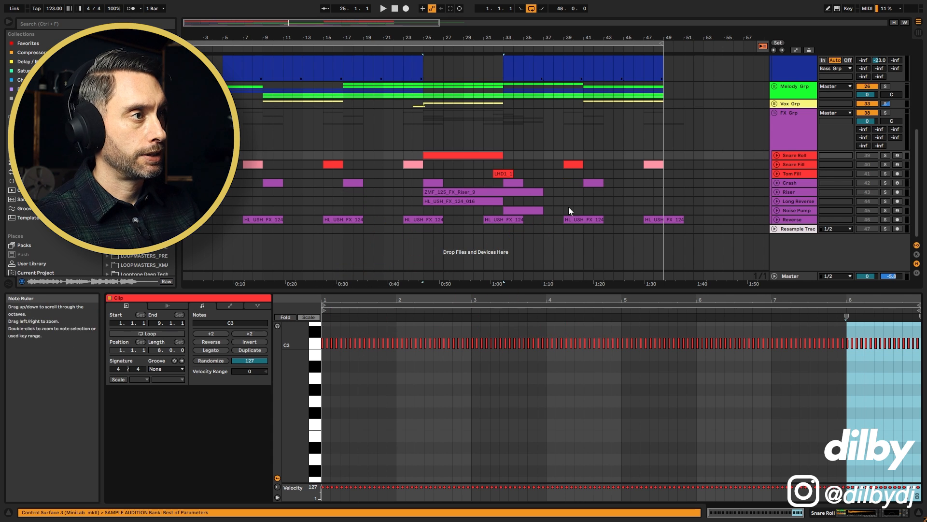
Step: Solo the Snare Roll track, play it from bar 30 and show its sampler and EQ Eight device chain
{"action": "left_click", "coordinate": [804, 156]}
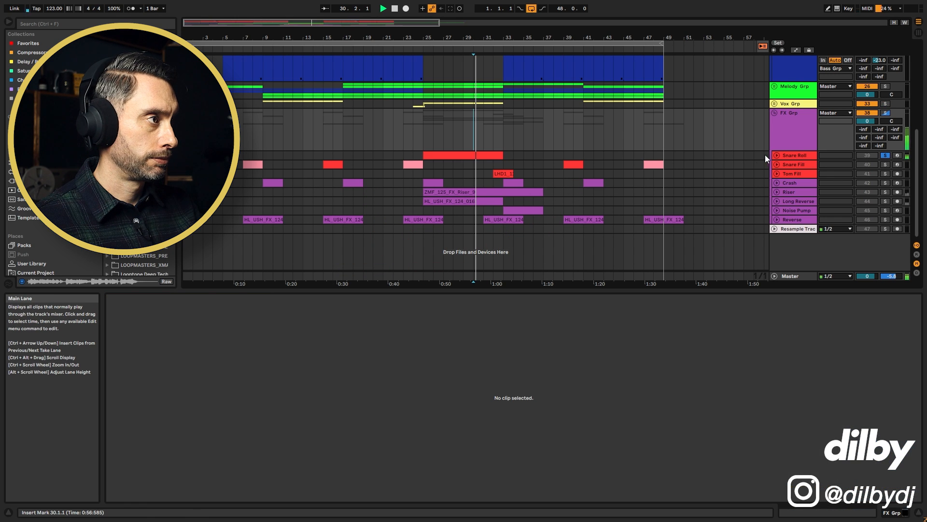
{"action": "double_click", "coordinate": [789, 156]}
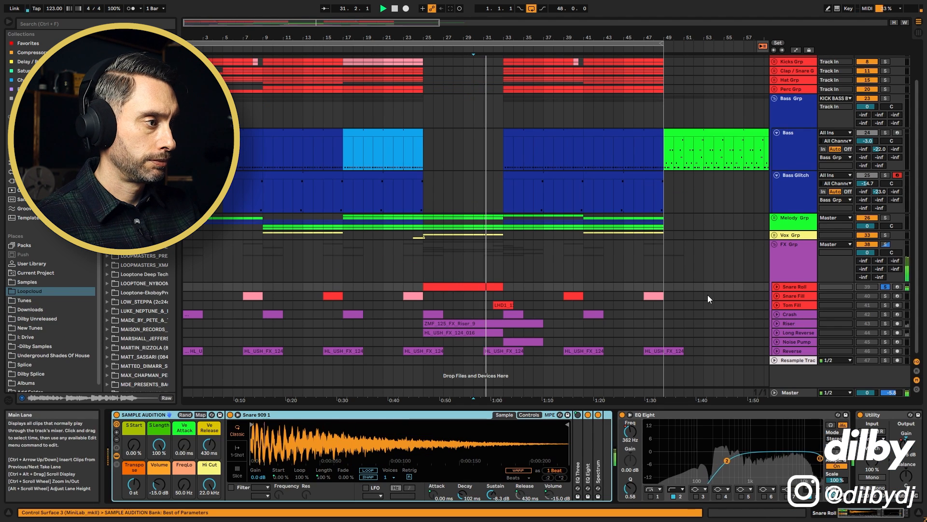
{"action": "key", "text": "space"}
{"action": "left_click", "coordinate": [900, 513]}
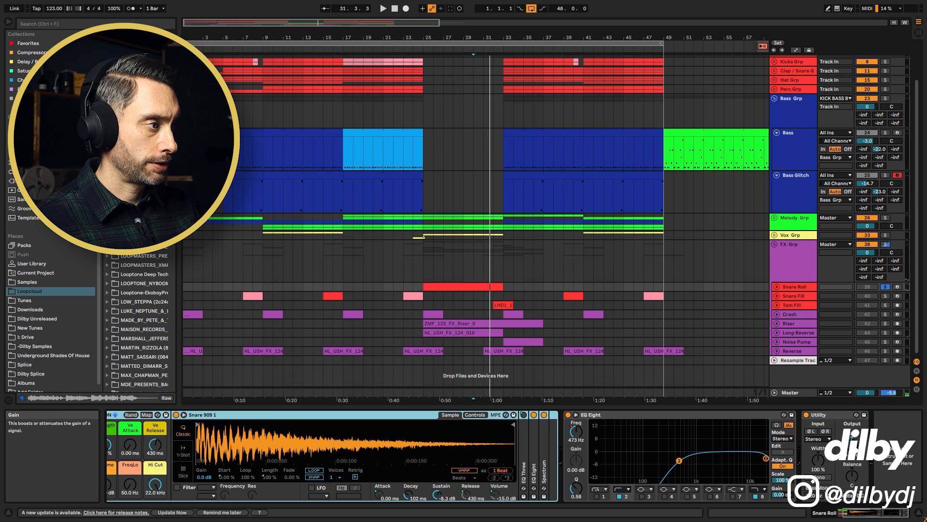
Step: Show the Snare Roll's EQ Eight frequency and Utility gain automation in separate lanes and play the roll from bar 29
{"action": "left_click", "coordinate": [778, 287]}
{"action": "key", "text": "a"}
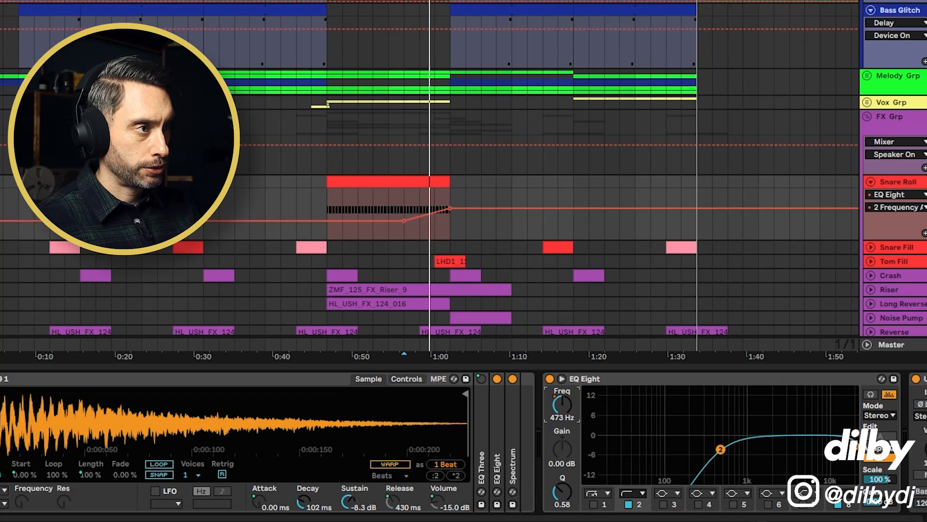
{"action": "left_click", "coordinate": [576, 429]}
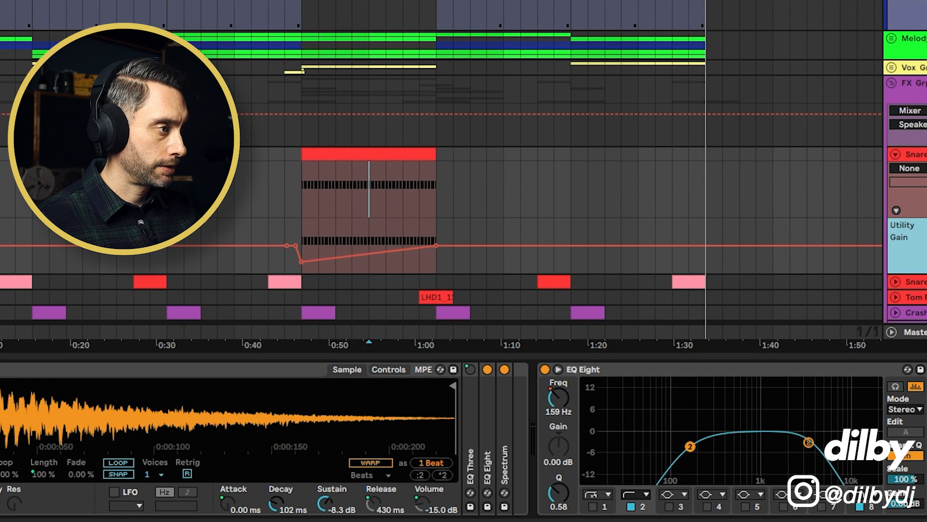
{"action": "scroll", "coordinate": [616, 113], "scroll_direction": "down", "scroll_amount": 3}
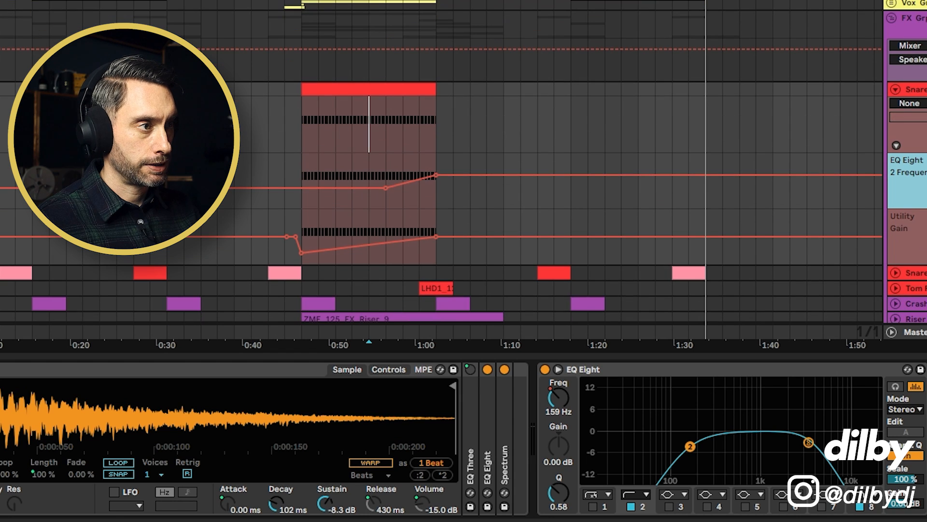
{"action": "left_click", "coordinate": [365, 165]}
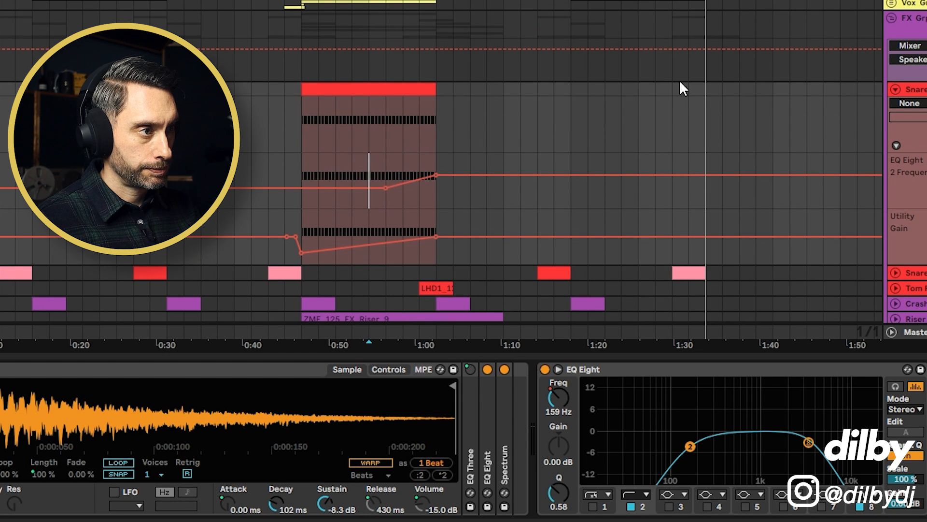
{"action": "key", "text": "space"}
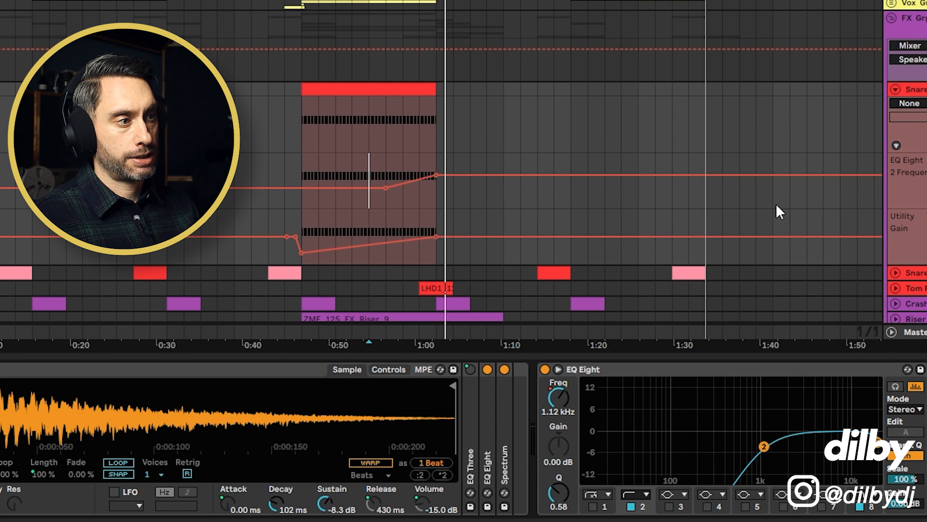
{"action": "scroll", "coordinate": [714, 261], "scroll_direction": "down", "scroll_amount": 2}
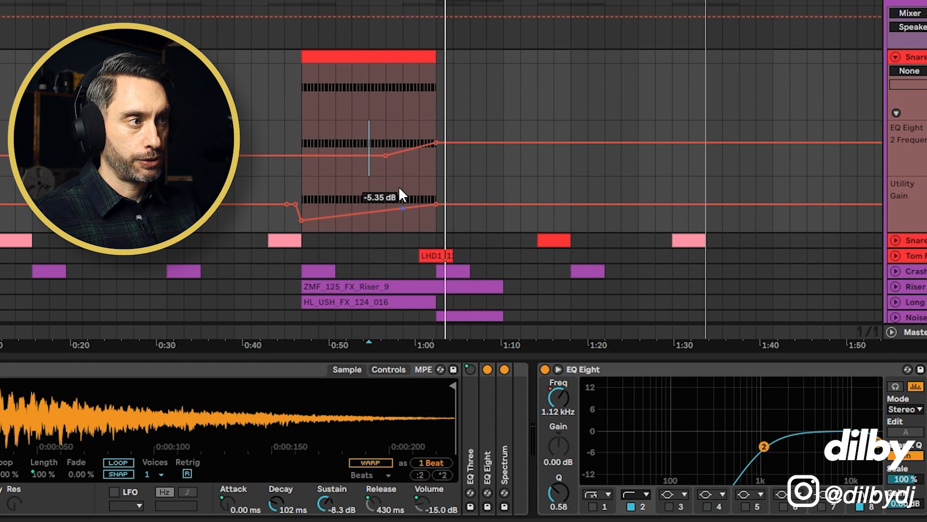
Step: Fold the Snare Roll track and select the Snare Fill clip at bar 39 to examine its sound
{"action": "left_click", "coordinate": [386, 82]}
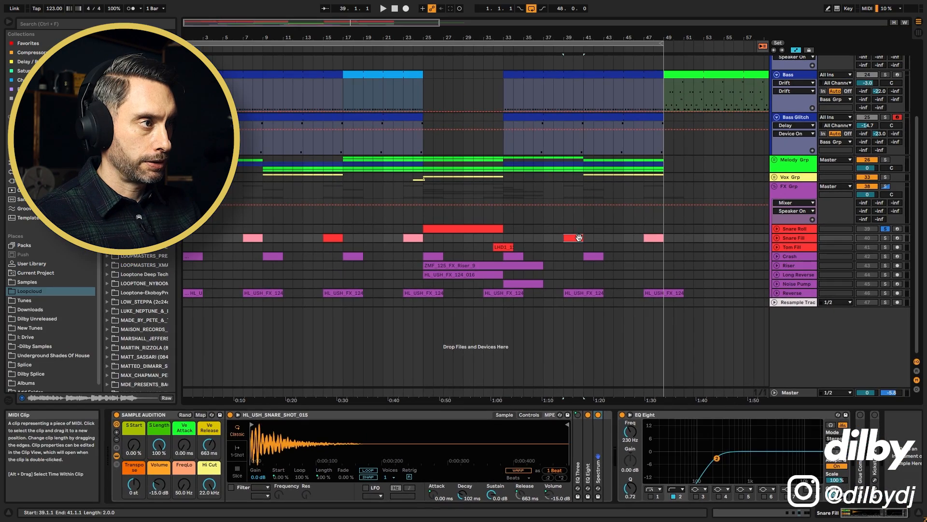
{"action": "double_click", "coordinate": [566, 122]}
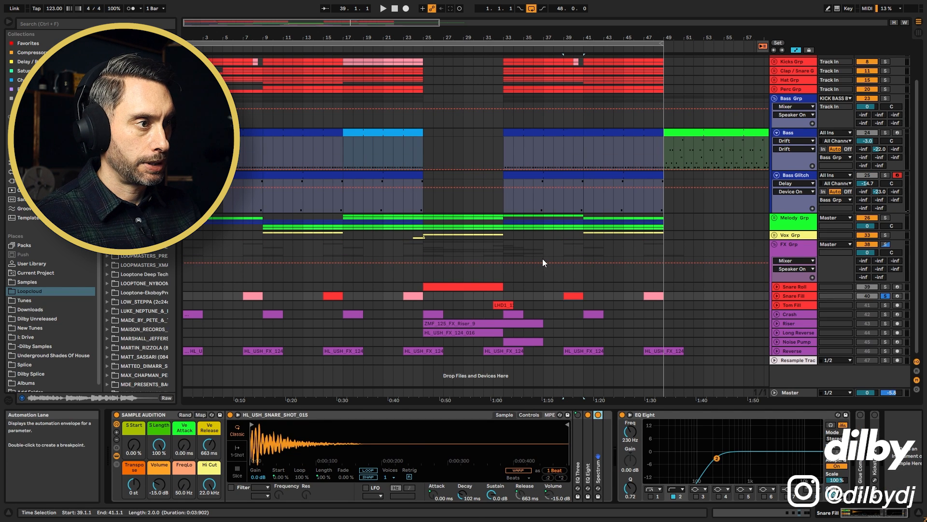
Step: Unfold and solo the Tom Fill track and play its clip from bar 32
{"action": "left_click", "coordinate": [776, 306]}
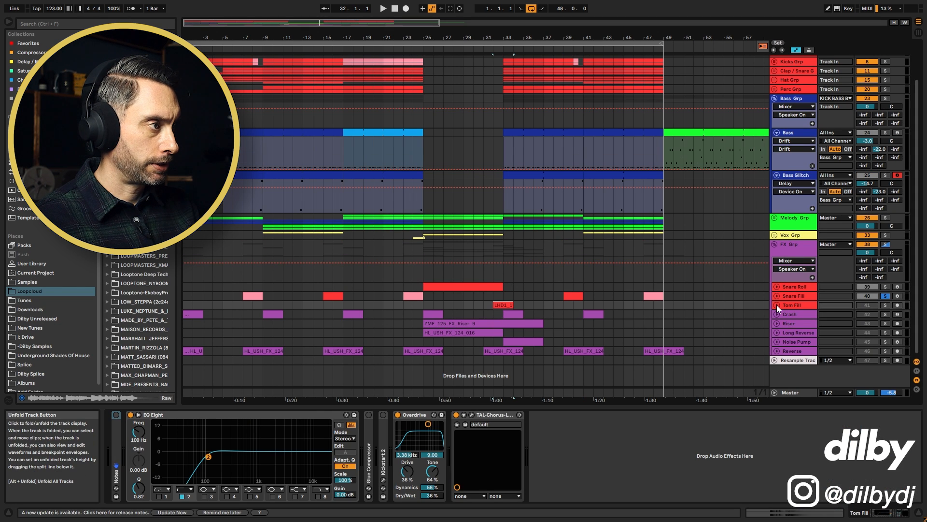
{"action": "left_click", "coordinate": [777, 305]}
{"action": "left_click", "coordinate": [885, 305]}
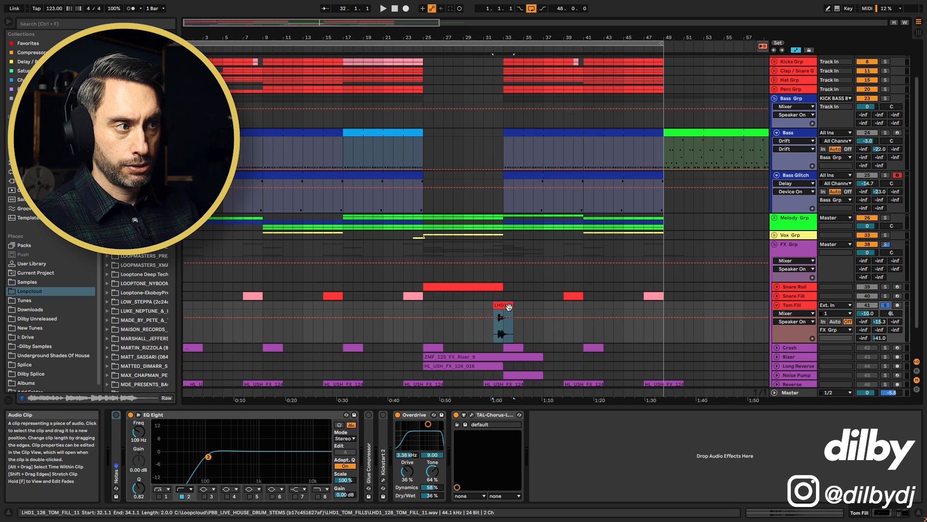
{"action": "key", "text": "space"}
{"action": "key", "text": "space"}
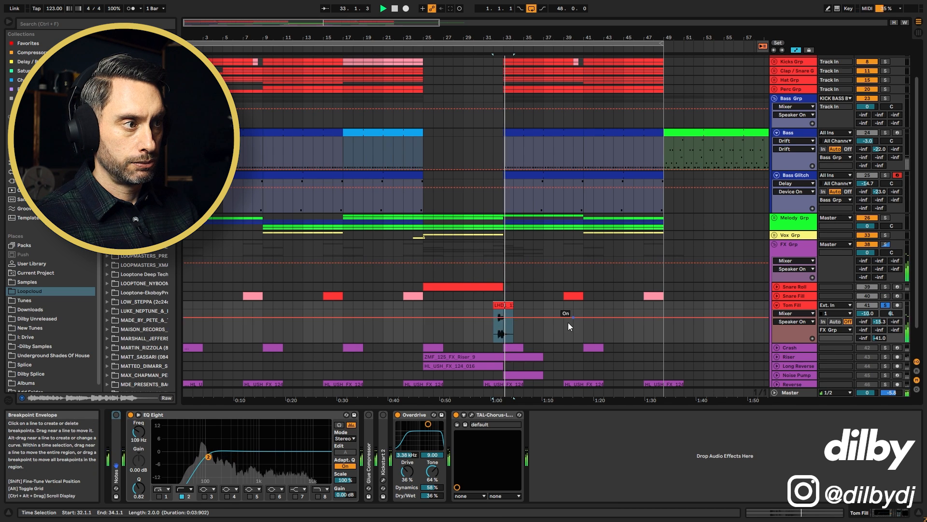
Step: Unsolo the Tom Fill and play it in the full mix from bar 29
{"action": "left_click", "coordinate": [482, 332]}
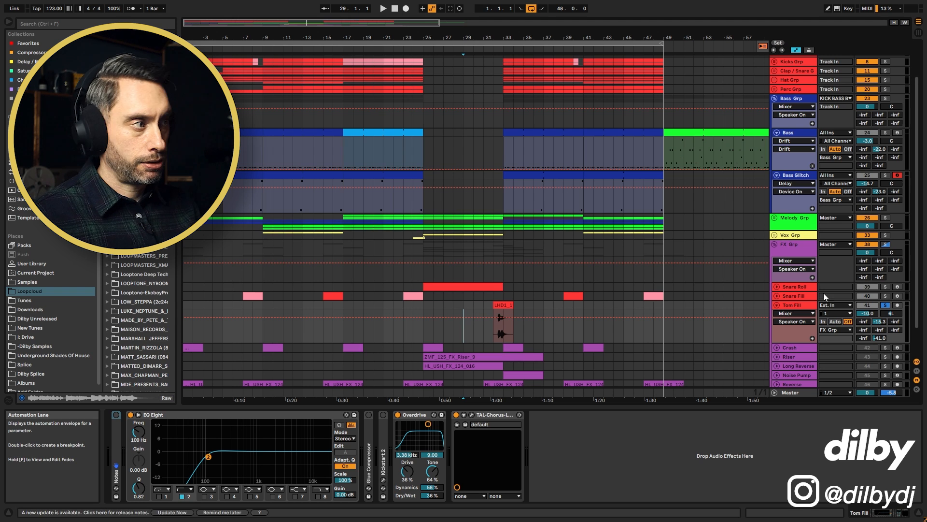
{"action": "left_click", "coordinate": [885, 305]}
{"action": "key", "text": "space"}
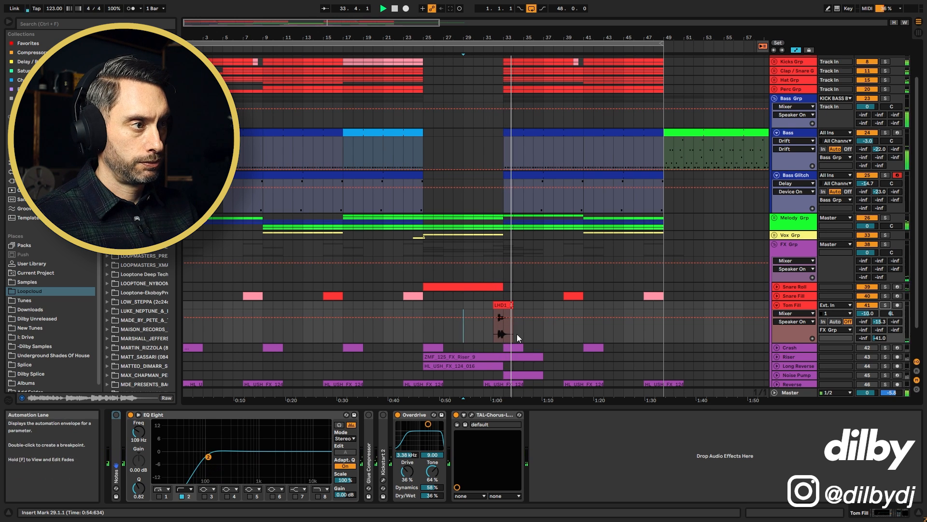
{"action": "left_click", "coordinate": [478, 332]}
{"action": "key", "text": "space"}
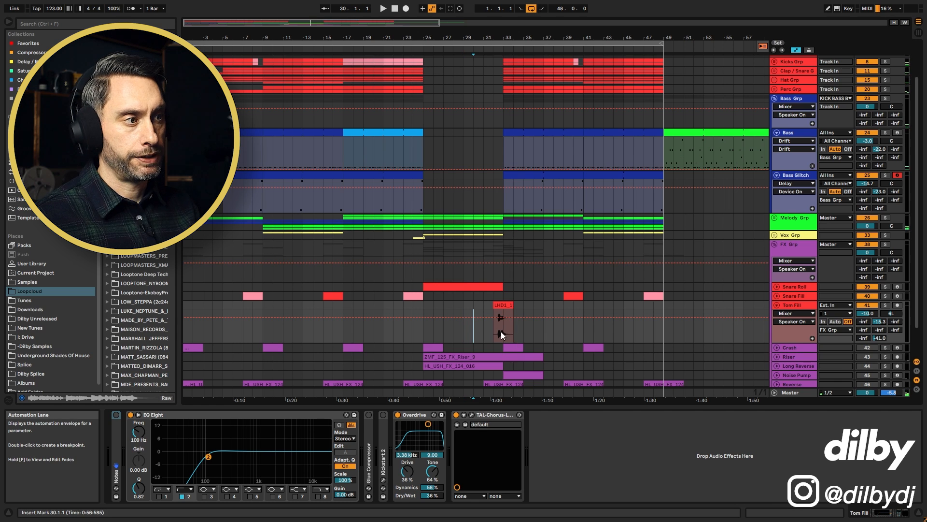
Step: Play the soloed Crash track from bar 33, then select the Riser clip
{"action": "left_click", "coordinate": [860, 348]}
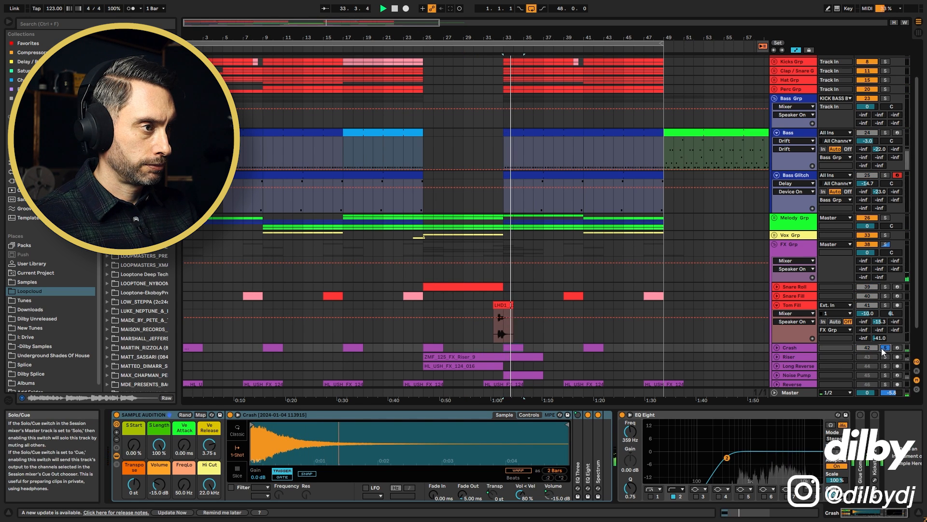
{"action": "left_click", "coordinate": [503, 355]}
{"action": "scroll", "coordinate": [503, 356], "scroll_direction": "down", "scroll_amount": 2}
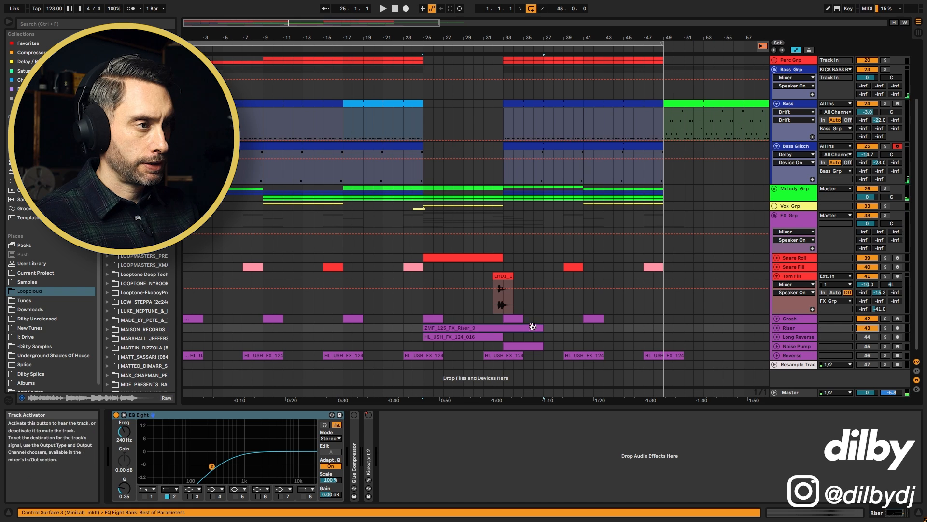
Step: Unfold and solo the Riser track and play it from bar 31
{"action": "left_click", "coordinate": [777, 328]}
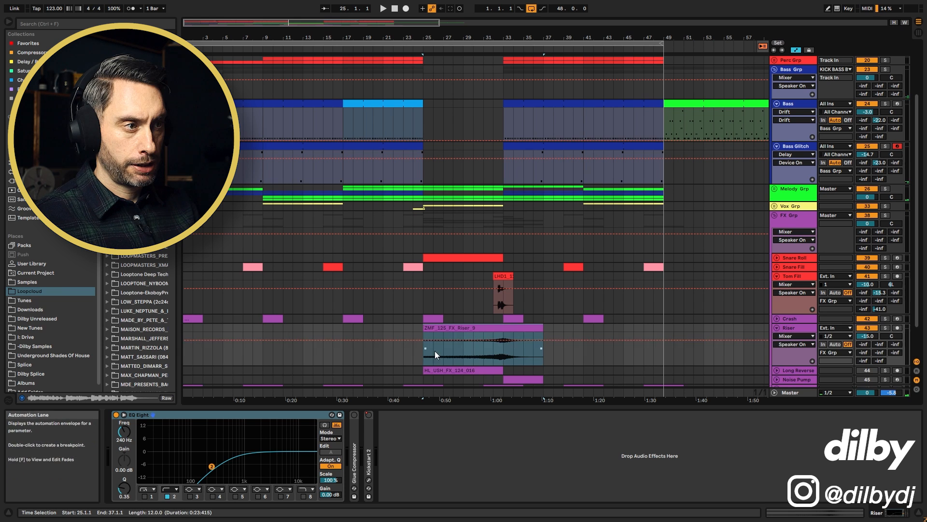
{"action": "left_click", "coordinate": [483, 352]}
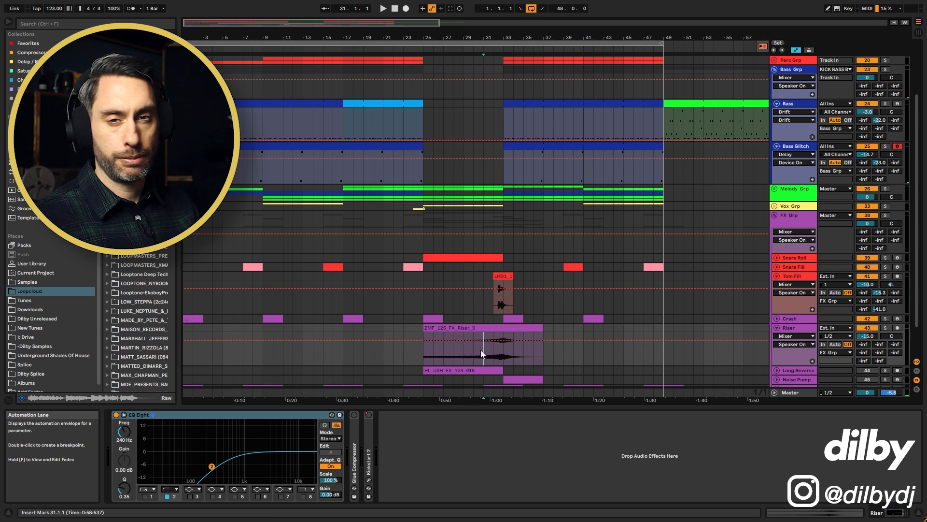
{"action": "left_click", "coordinate": [885, 327]}
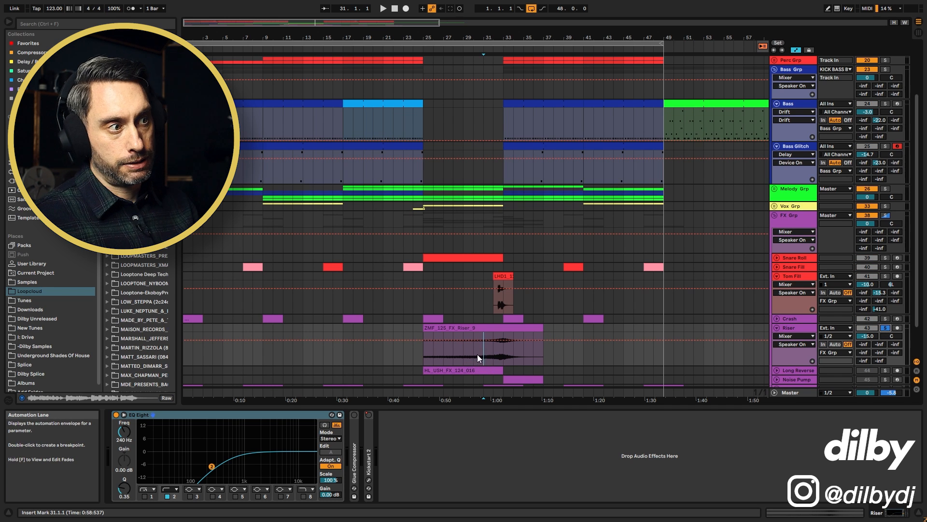
{"action": "key", "text": "space"}
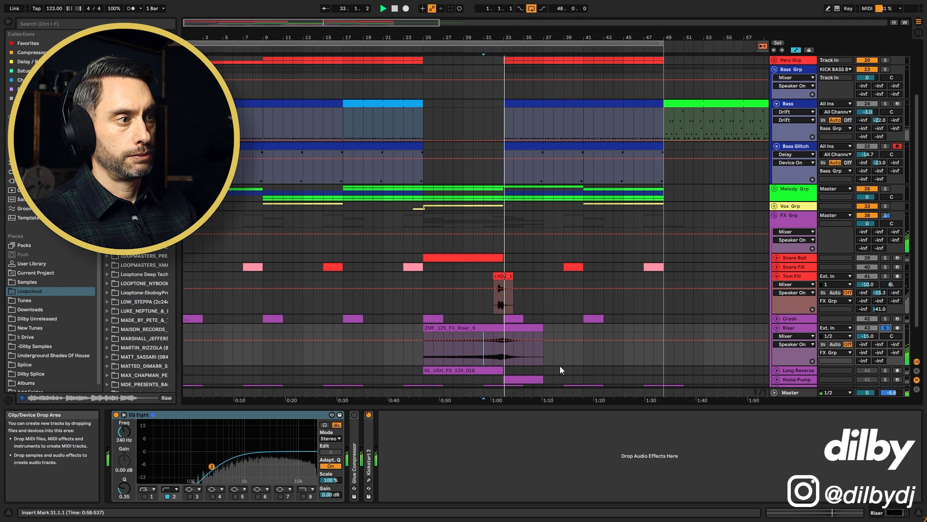
Step: Show the Riser's Kickstart 2 Device On automation and play it in the full mix from bar 30
{"action": "key", "text": "space"}
{"action": "right_click", "coordinate": [368, 415]}
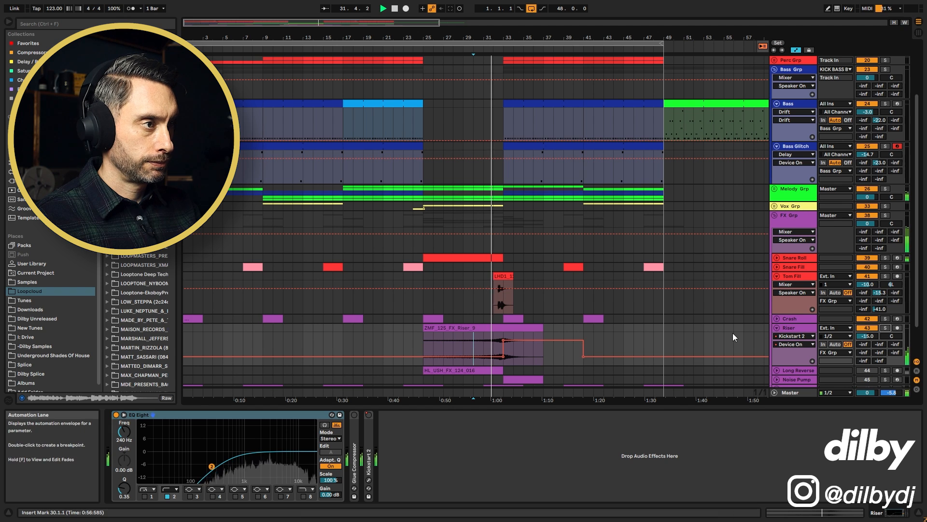
{"action": "scroll", "coordinate": [652, 319], "scroll_direction": "down", "scroll_amount": 2}
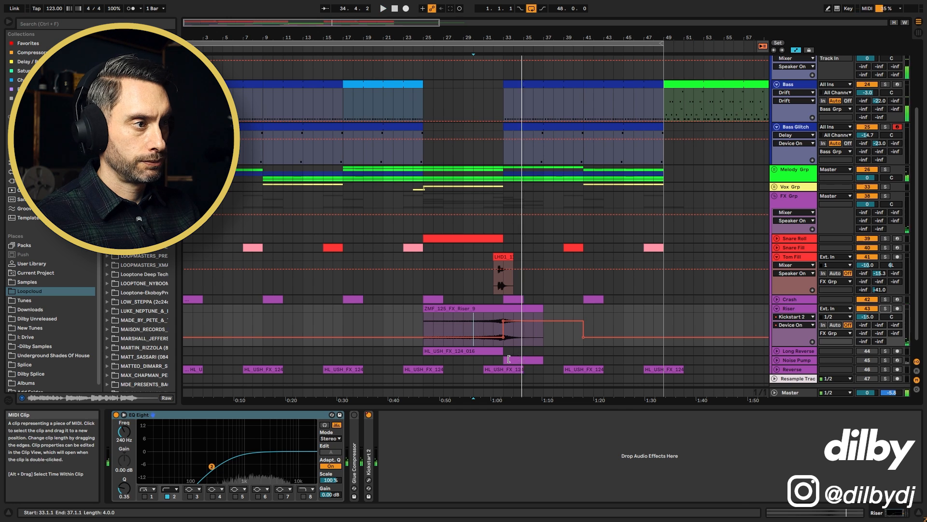
Step: Solo and unfold the Long Reverse track, play it from bar 31 and select its clip
{"action": "left_click", "coordinate": [796, 351]}
{"action": "key", "text": "space"}
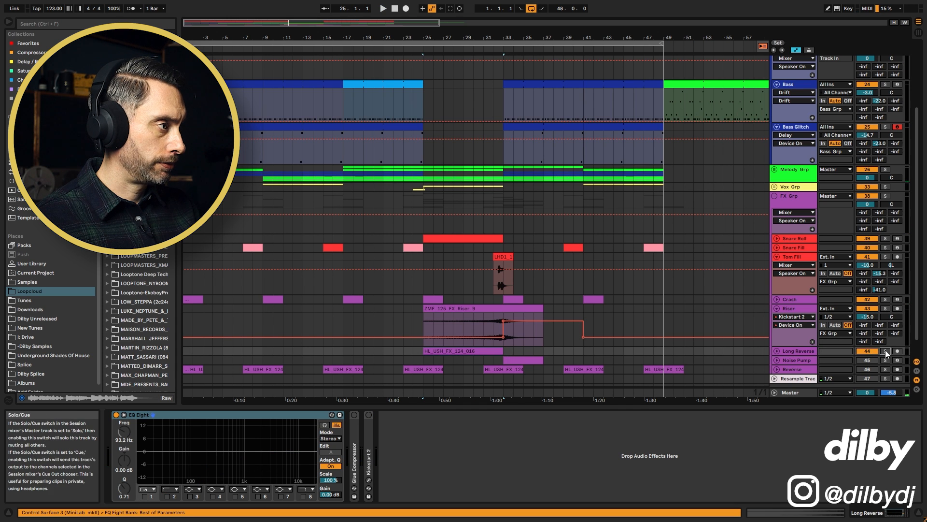
{"action": "left_click", "coordinate": [885, 351]}
{"action": "left_click", "coordinate": [777, 351]}
{"action": "left_click", "coordinate": [486, 372]}
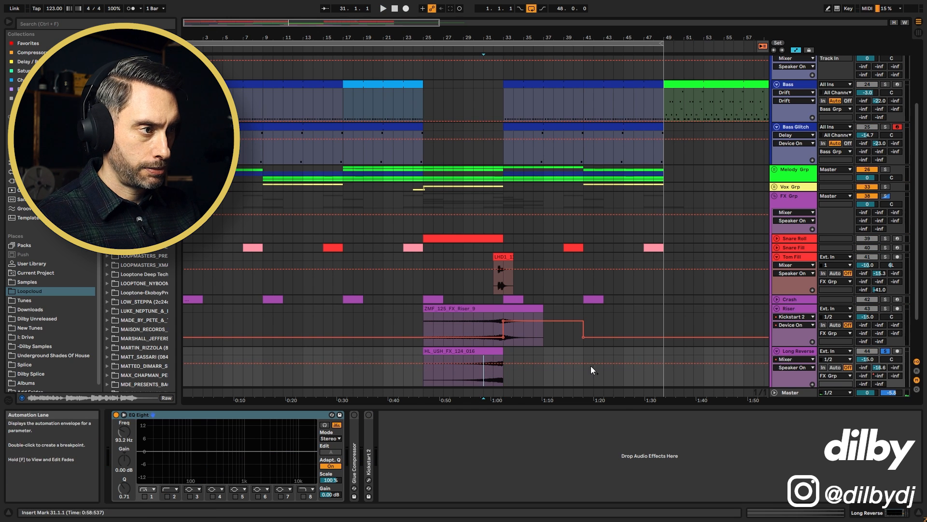
{"action": "key", "text": "space"}
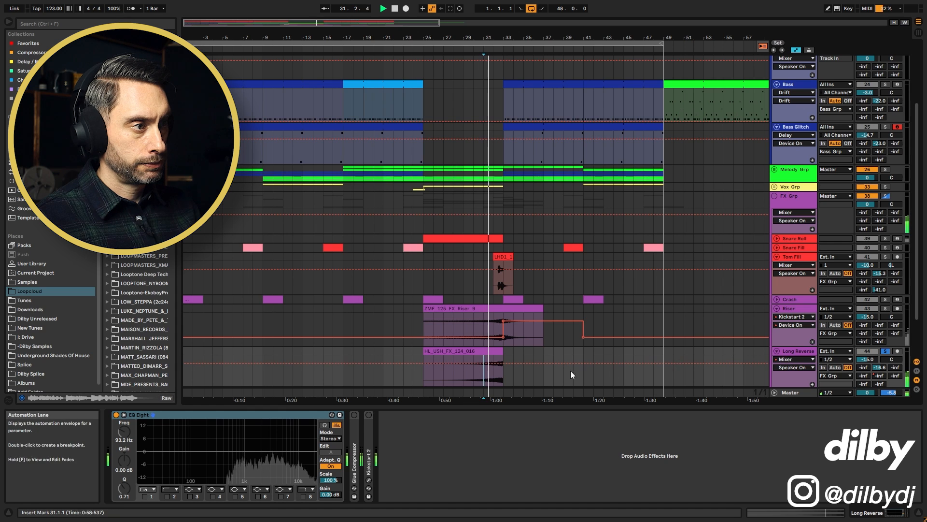
{"action": "left_click", "coordinate": [490, 351]}
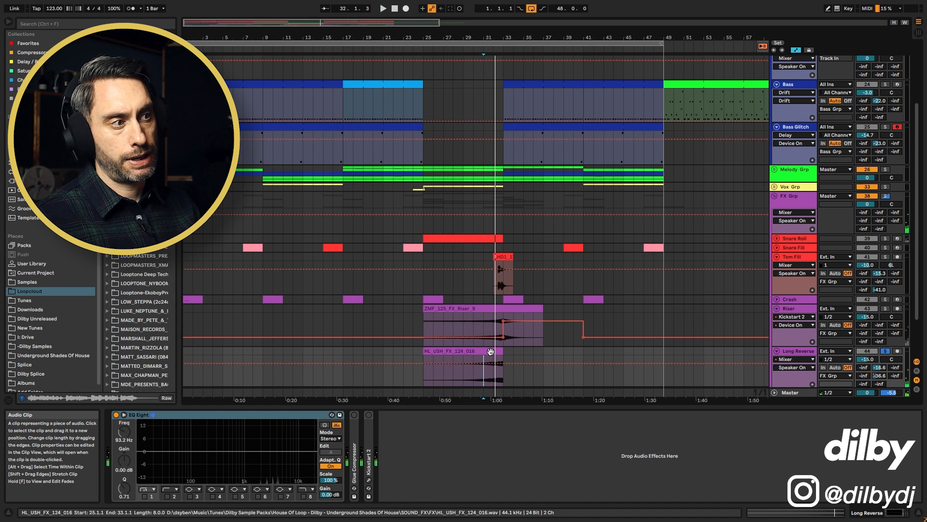
{"action": "key", "text": "space"}
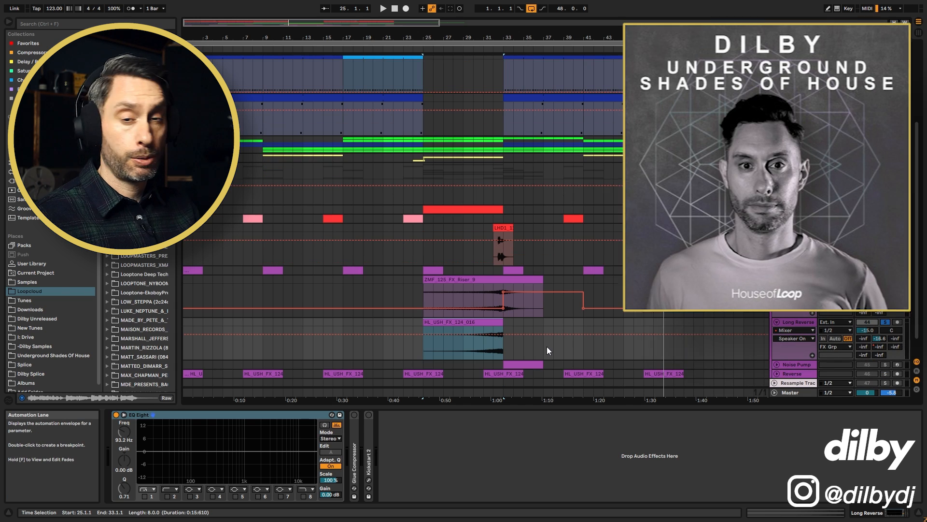
Step: Fold the Long Reverse track, unfold and solo the Reverse track and play it from bar 24
{"action": "scroll", "coordinate": [546, 348], "scroll_direction": "down", "scroll_amount": 2}
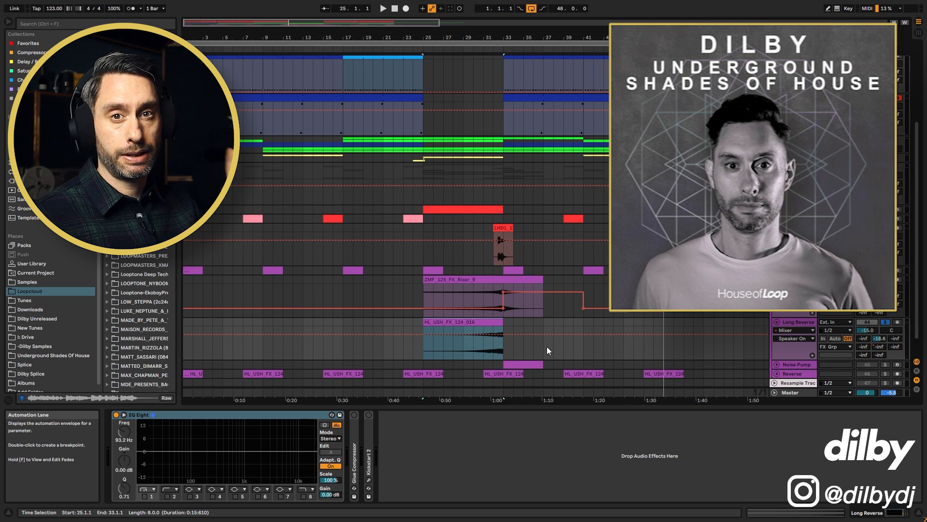
{"action": "left_click", "coordinate": [466, 351]}
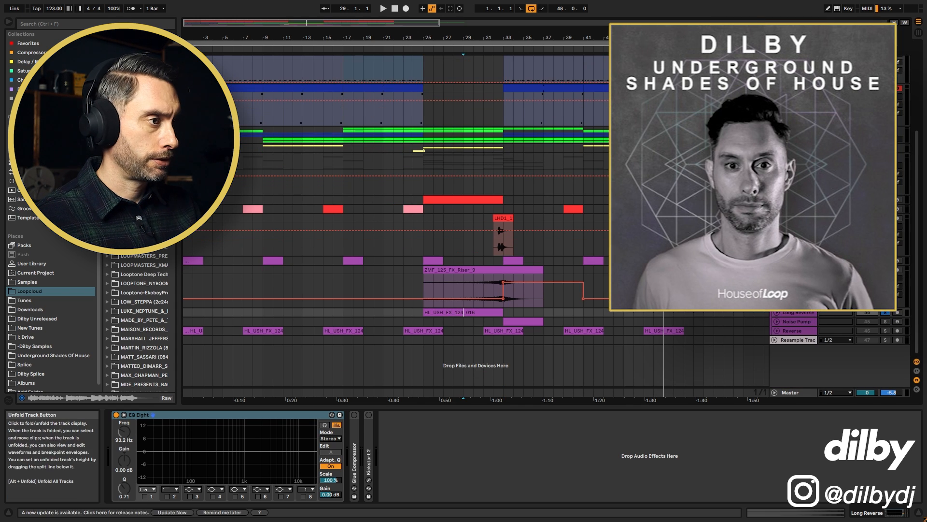
{"action": "left_click", "coordinate": [432, 330]}
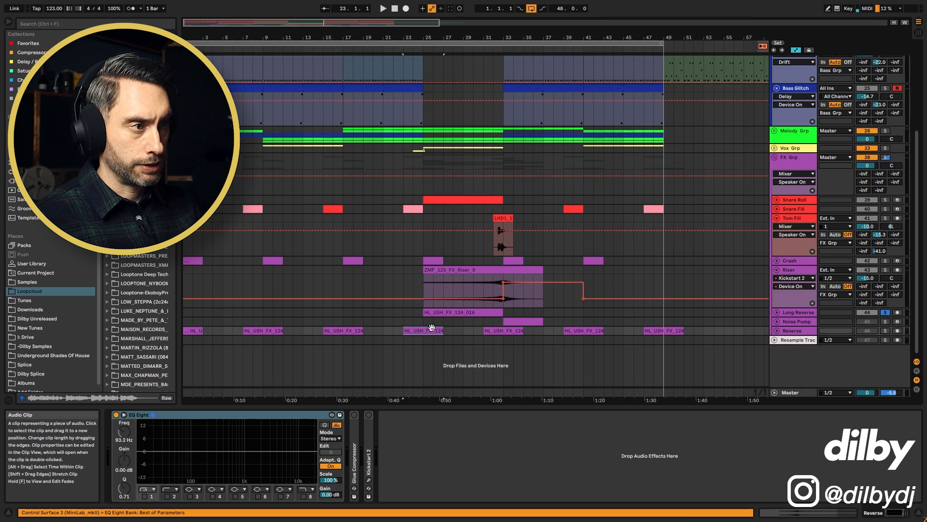
{"action": "left_click", "coordinate": [777, 331]}
{"action": "left_click", "coordinate": [869, 330]}
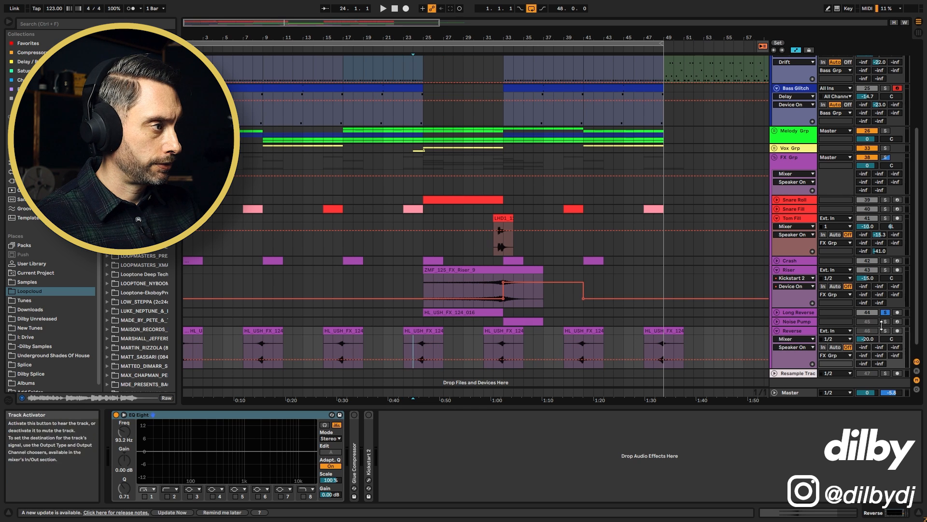
{"action": "left_click", "coordinate": [885, 330]}
{"action": "key", "text": "space"}
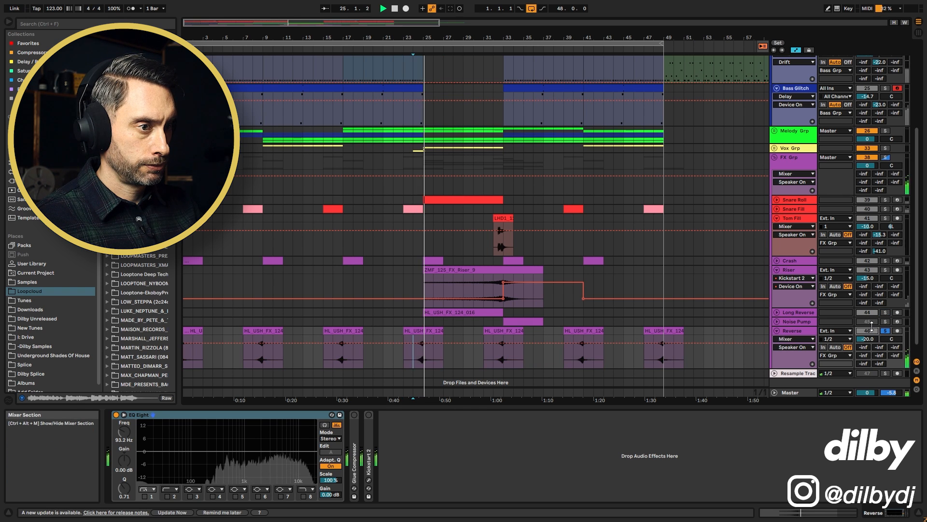
Step: Unsolo the Reverse track and play it in the full mix from bar 16
{"action": "left_click", "coordinate": [886, 330]}
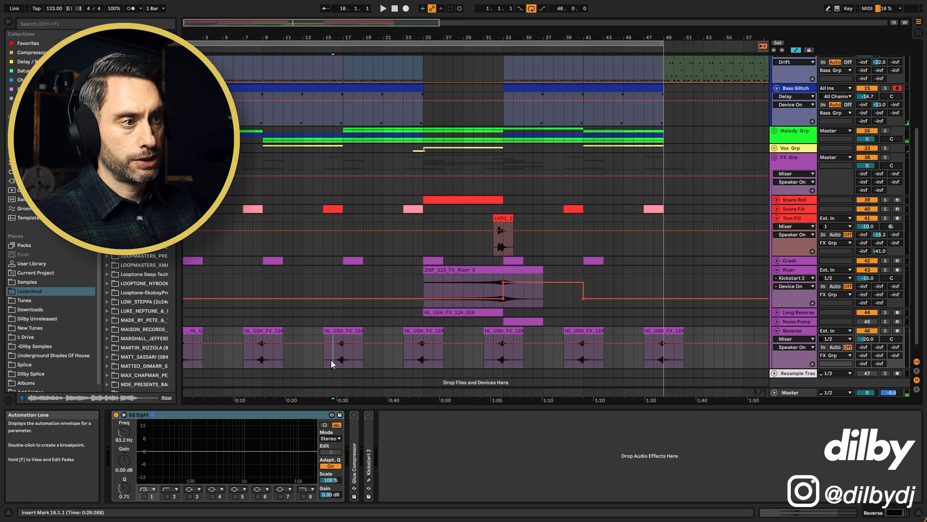
{"action": "left_click", "coordinate": [332, 362]}
{"action": "key", "text": "space"}
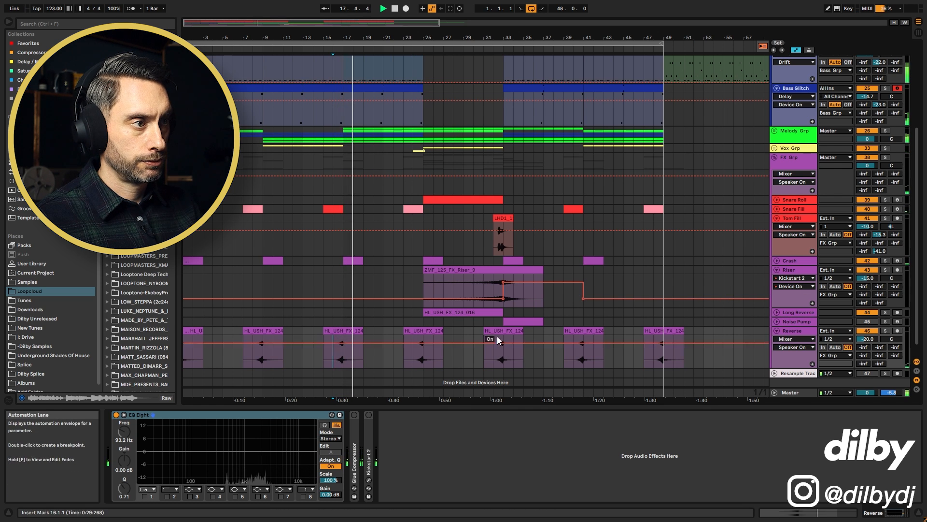
Step: Select and solo the Noise Pump track, then inspect its Kickstart 2 settings and close the plug-in window
{"action": "left_click", "coordinate": [524, 321]}
{"action": "key", "text": "space"}
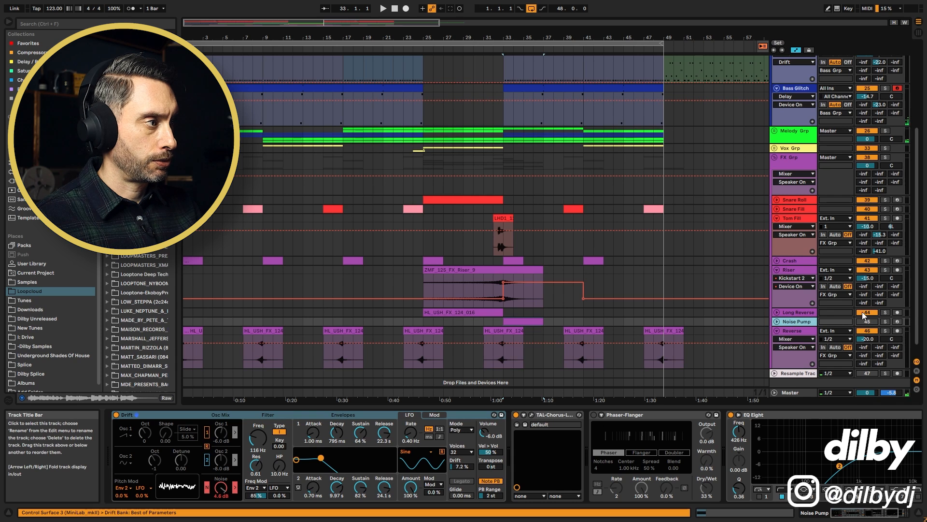
{"action": "left_click", "coordinate": [885, 321]}
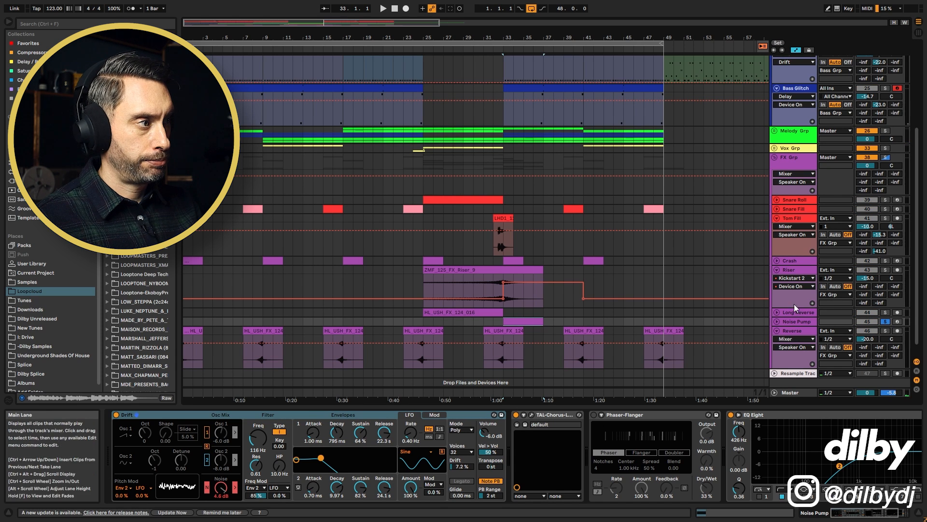
{"action": "left_click", "coordinate": [868, 513]}
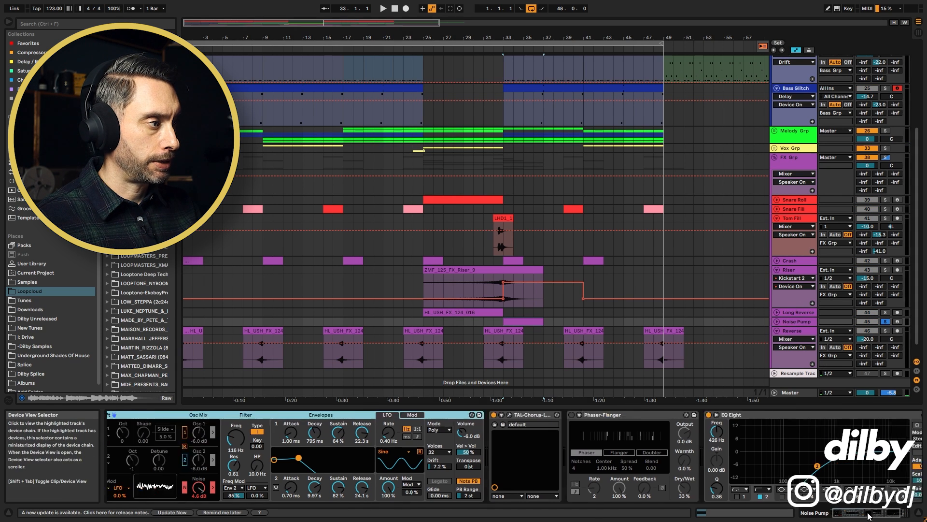
{"action": "left_click_drag", "start_coordinate": [868, 514], "coordinate": [886, 514]}
{"action": "left_click", "coordinate": [864, 479]}
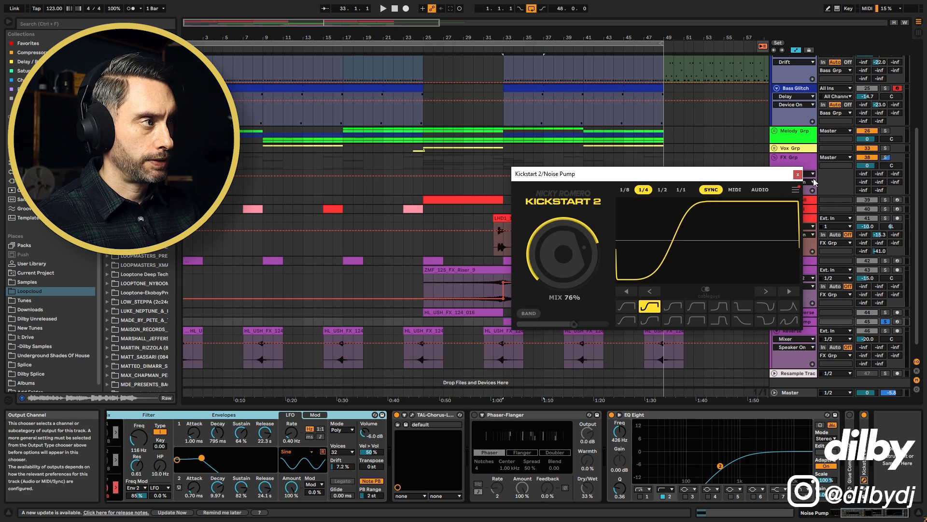
{"action": "left_click", "coordinate": [798, 174]}
Step: Show the Noise Pump's Drift synth settings and play its clip from bar 33
{"action": "left_click", "coordinate": [853, 514]}
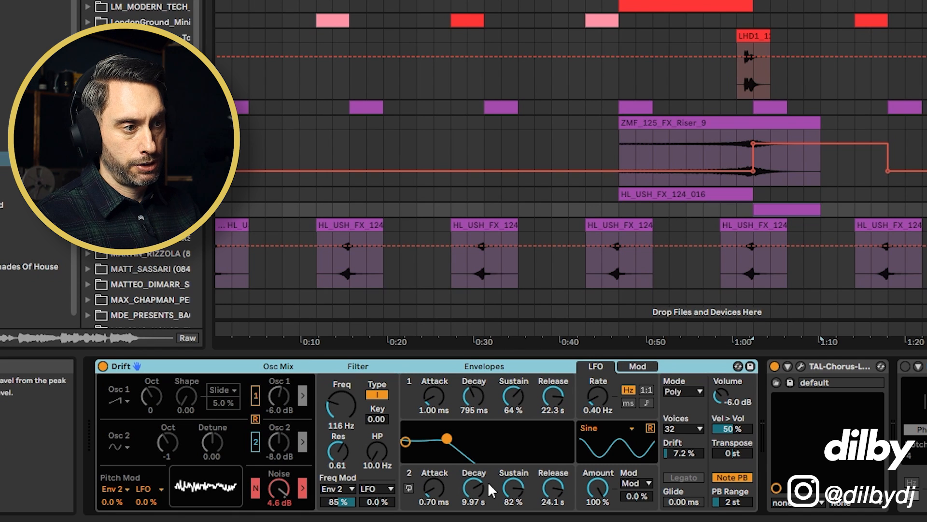
{"action": "double_click", "coordinate": [786, 208]}
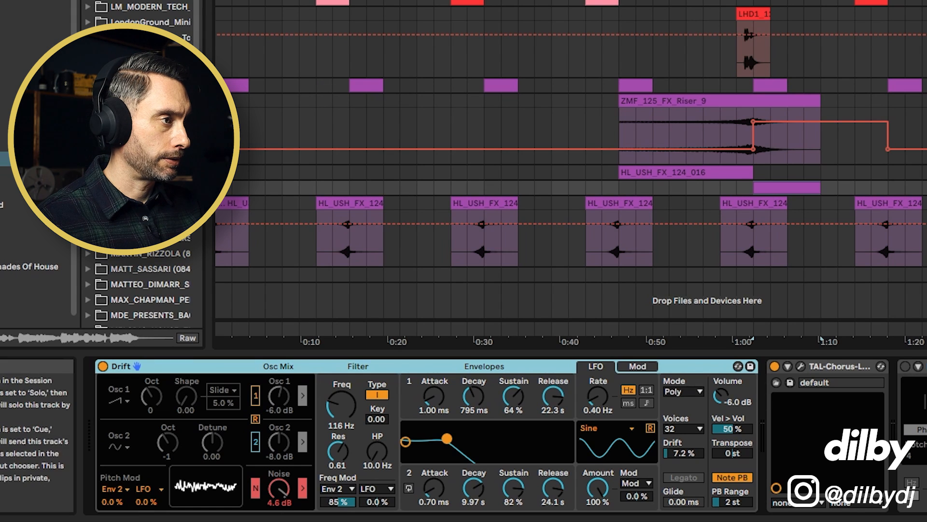
{"action": "key", "text": "space"}
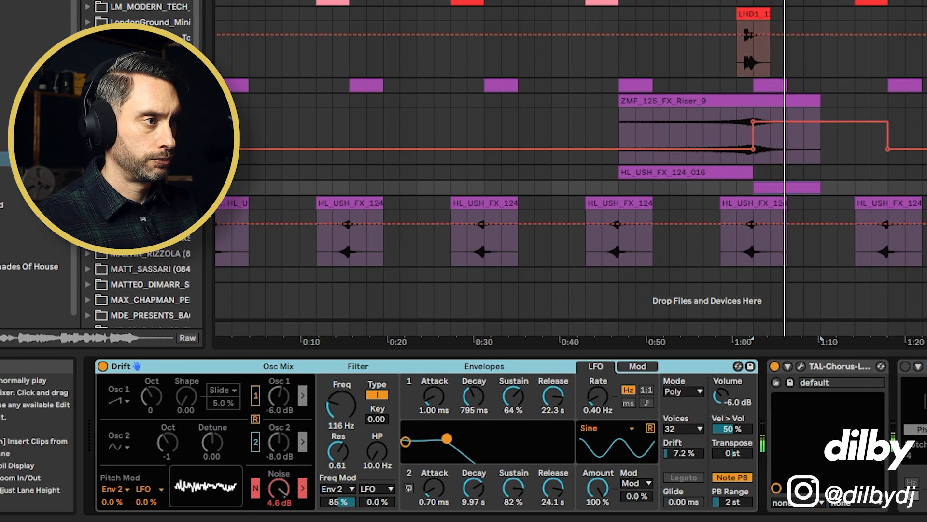
Step: Switch off the TAL-Chorus effect on the Noise Pump track while it plays
{"action": "left_click", "coordinate": [824, 365]}
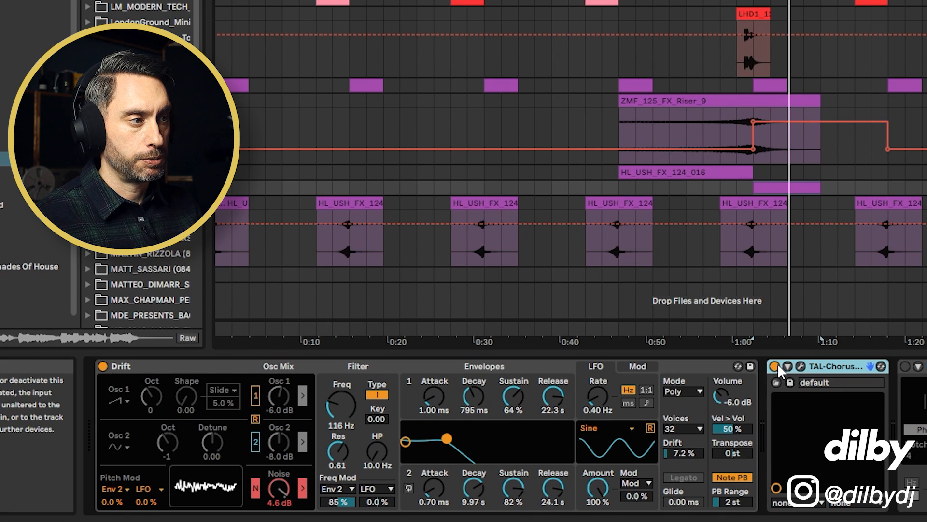
{"action": "left_click", "coordinate": [775, 365]}
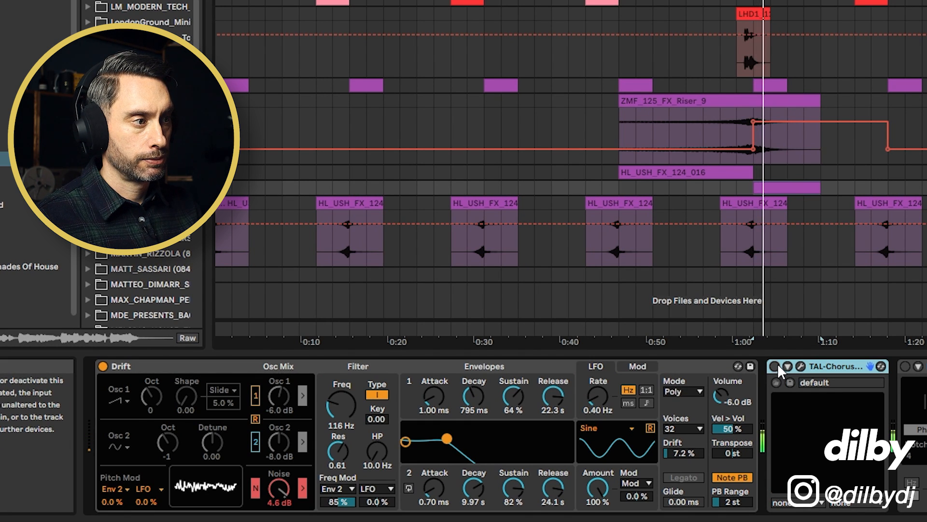
{"action": "left_click", "coordinate": [775, 366]}
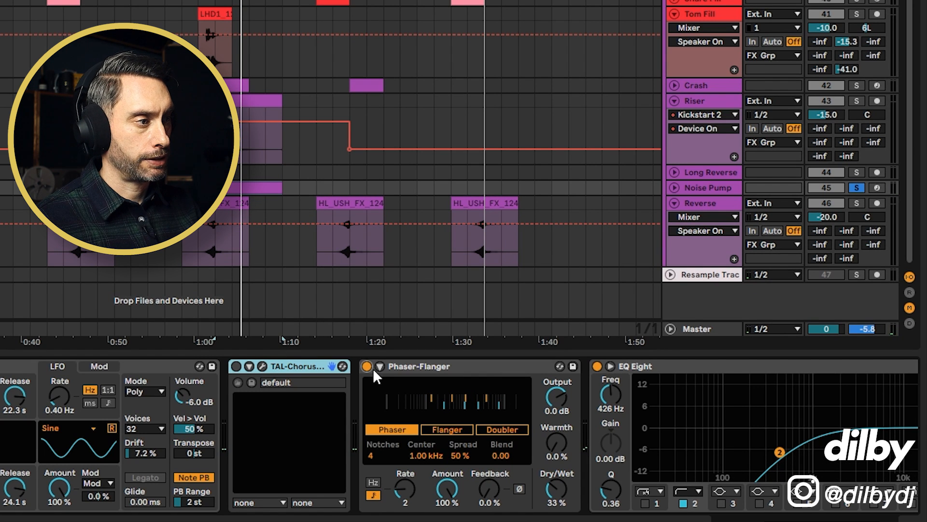
Step: Set the Noise Pump's Phaser-Flanger to Flanger mode with Rate 3/4, Feedback 48% and Dry/Wet 64% during playback
{"action": "left_click", "coordinate": [450, 430]}
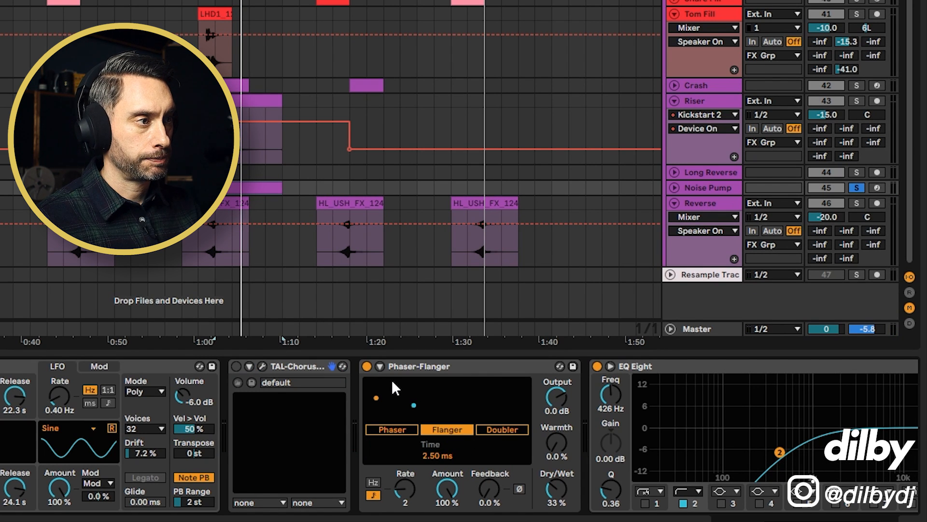
{"action": "key", "text": "space"}
{"action": "left_click_drag", "start_coordinate": [411, 486], "coordinate": [410, 476]}
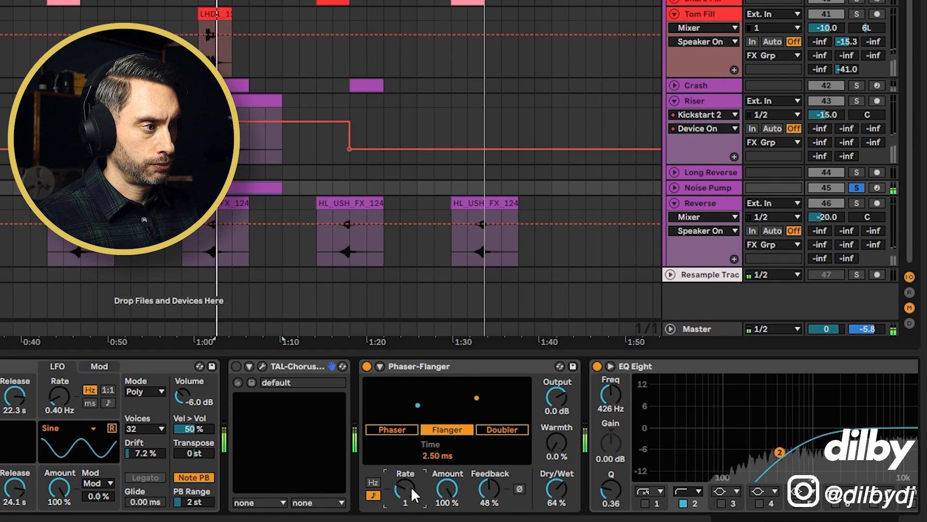
{"action": "left_click_drag", "start_coordinate": [411, 486], "coordinate": [410, 490]}
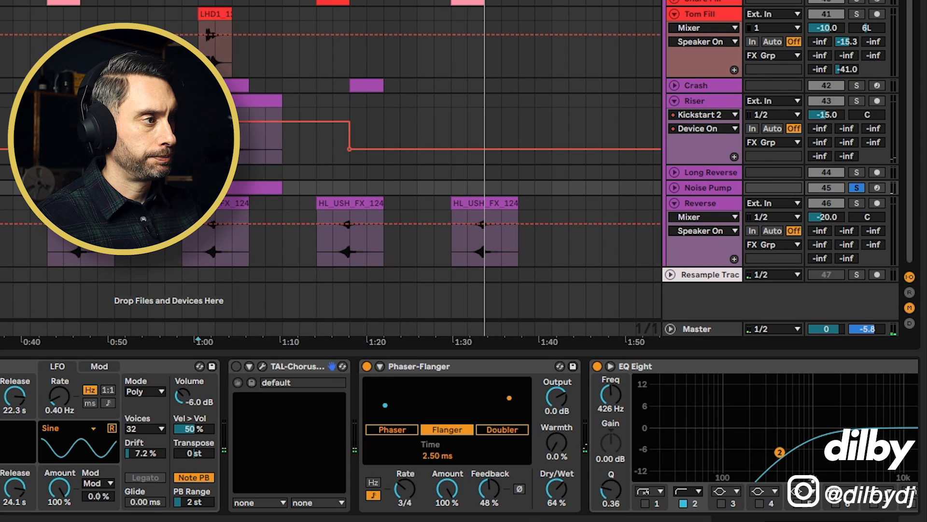
Step: Unsolo the Noise Pump track and fold all tracks and groups in the arrangement
{"action": "left_click", "coordinate": [858, 188]}
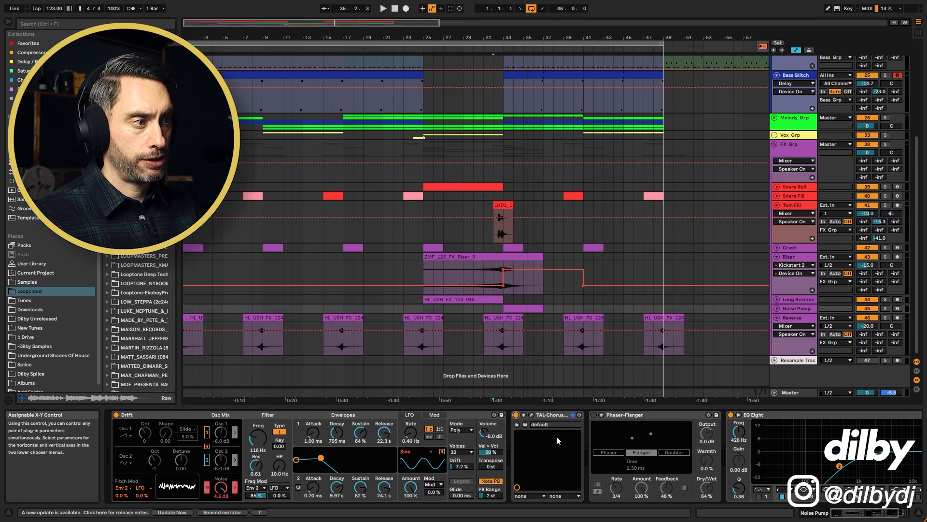
{"action": "left_click", "coordinate": [777, 318], "text": "alt"}
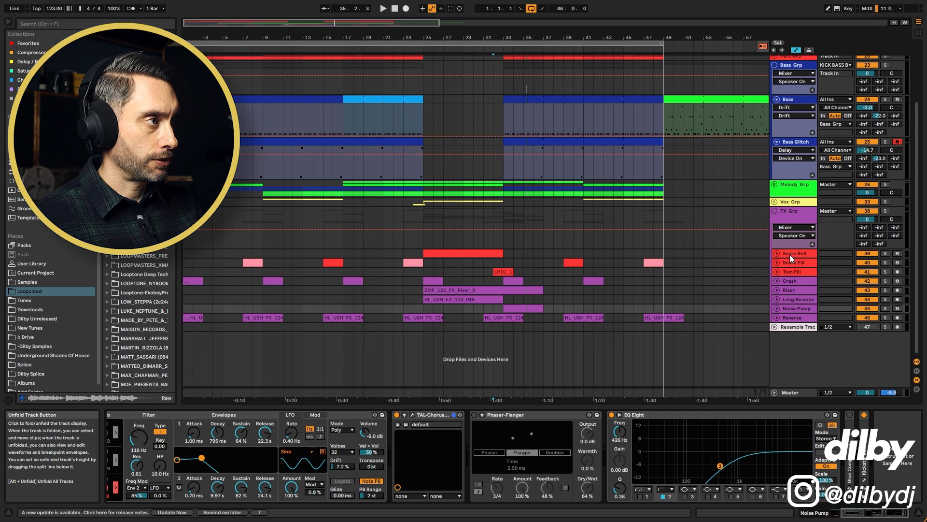
{"action": "left_click", "coordinate": [774, 210], "text": "alt"}
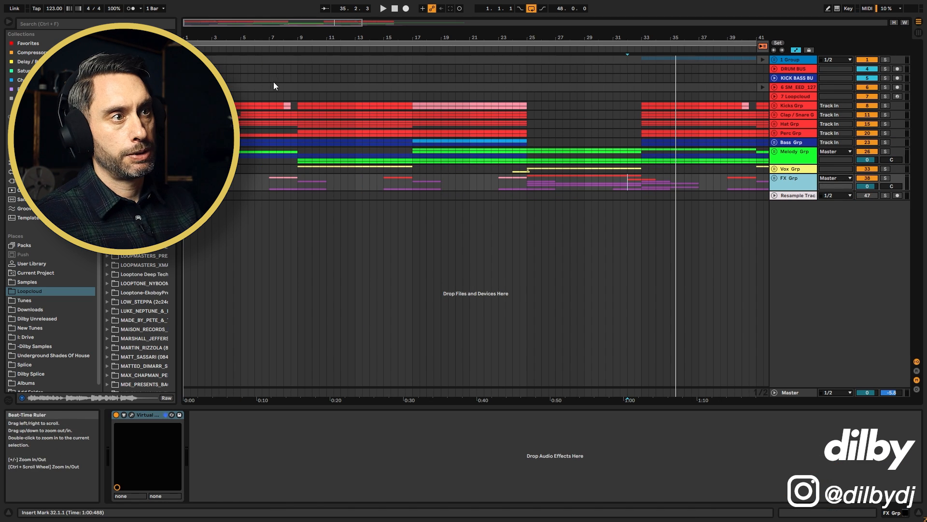
Step: Select the whole arrangement and briefly play it from the start
{"action": "left_click_drag", "start_coordinate": [235, 37], "coordinate": [235, 47]}
{"action": "key", "text": "ctrl+a"}
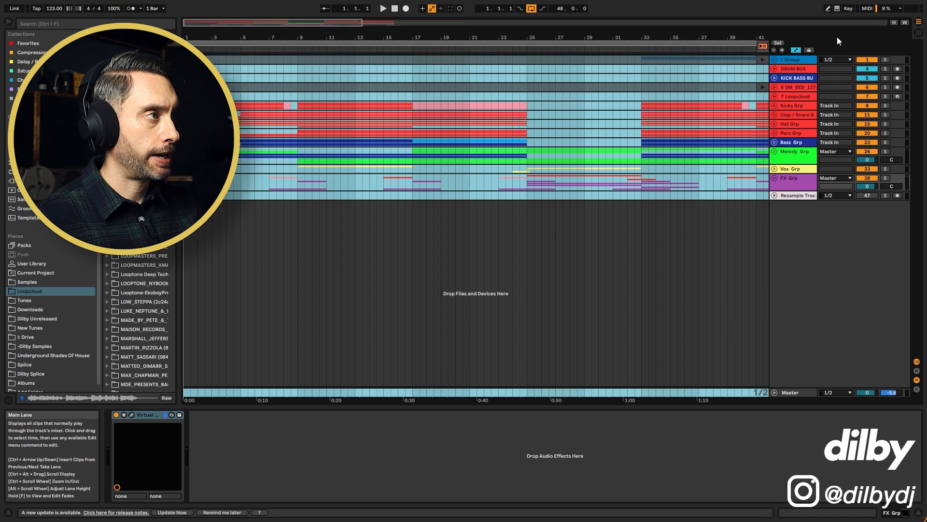
{"action": "key", "text": "space"}
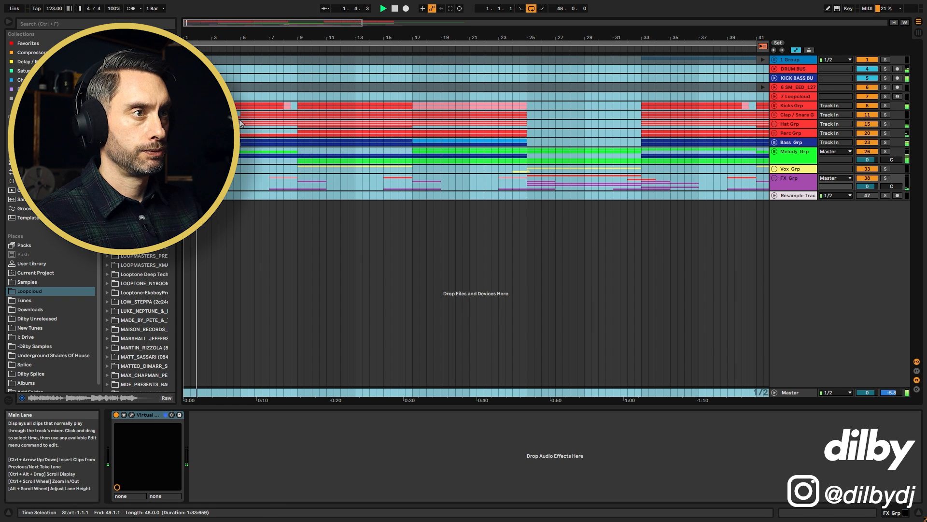
{"action": "key", "text": "space"}
Step: Play the full mix from bar 5 and again from bar 11
{"action": "left_click", "coordinate": [240, 87]}
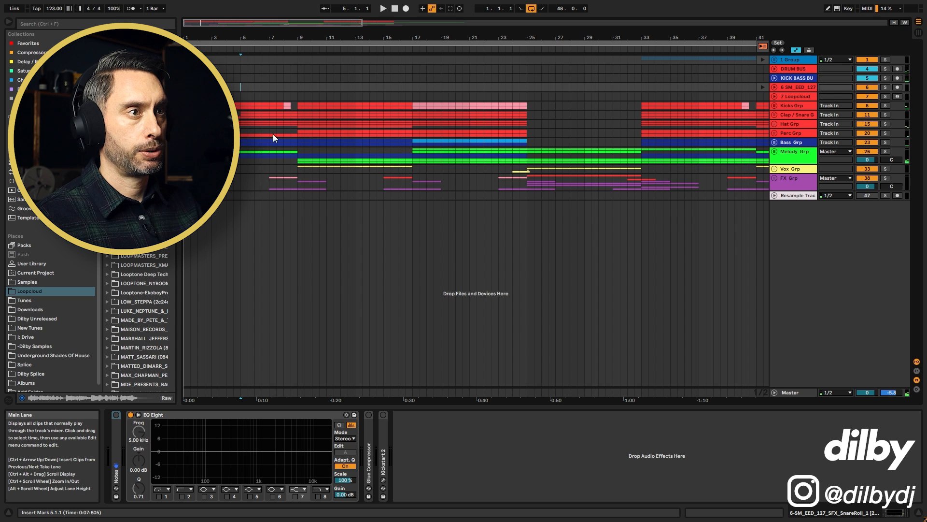
{"action": "key", "text": "space"}
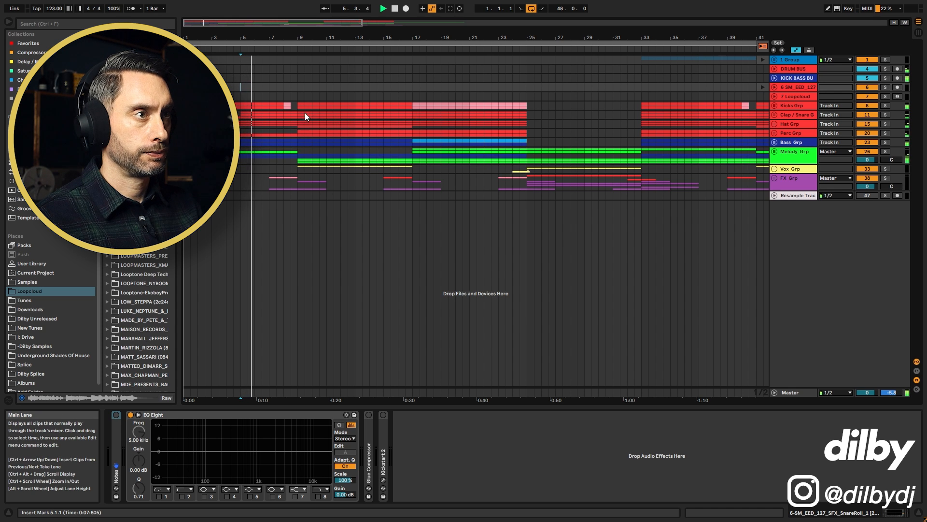
{"action": "left_click", "coordinate": [328, 95]}
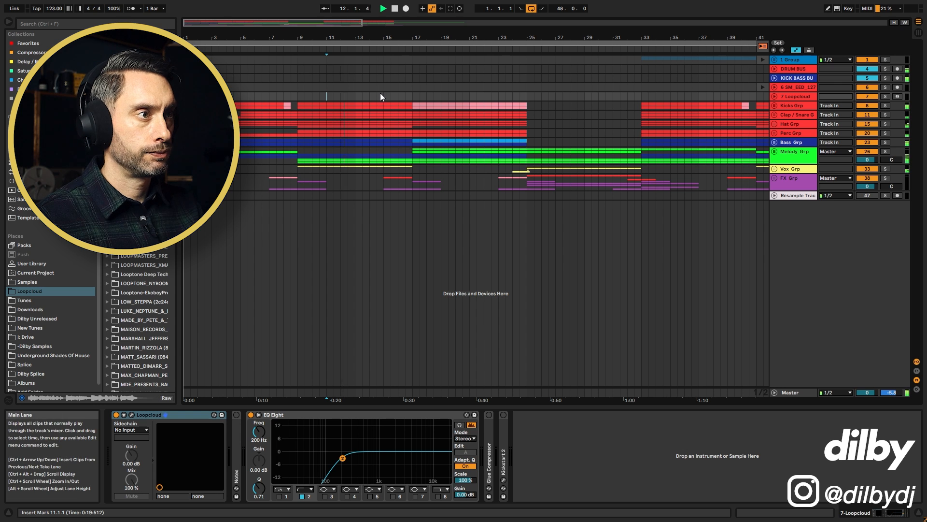
{"action": "key", "text": "space"}
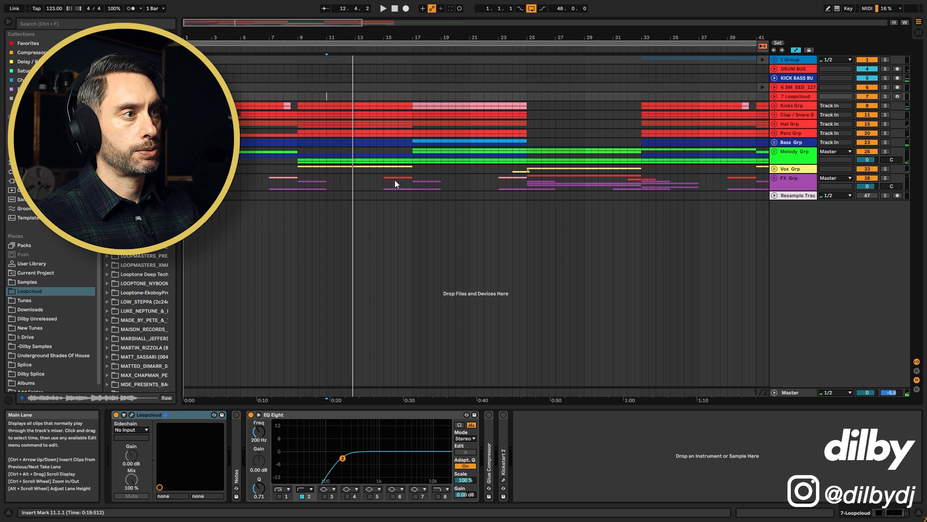
Step: Place the insert marker at bar 17 on KICK BASS BUS and close the Virtual Mix Rack and Virtual Tape Machines windows
{"action": "left_click", "coordinate": [413, 79]}
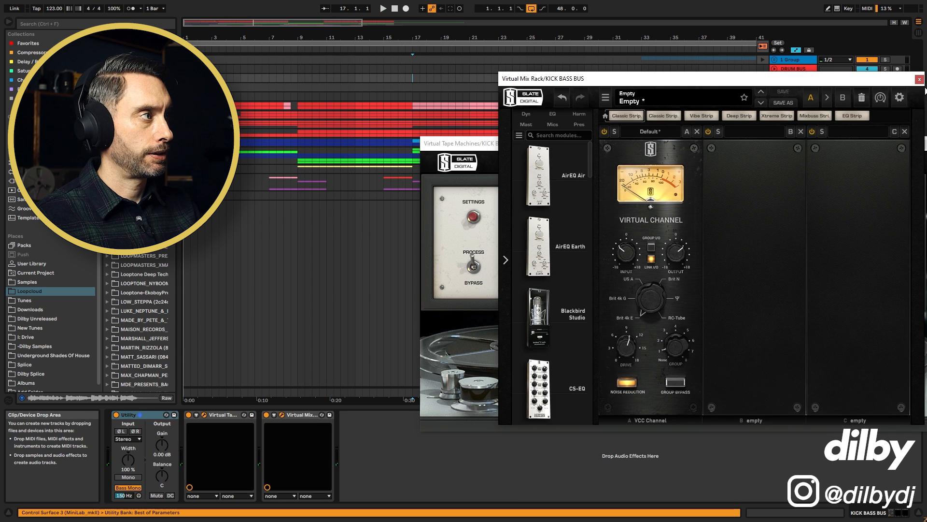
{"action": "left_click", "coordinate": [920, 80]}
{"action": "left_click", "coordinate": [920, 141]}
Step: Unfold the Melody Grp and play the mix from bar 17.3 on the 16th Plucks track
{"action": "left_click", "coordinate": [421, 152]}
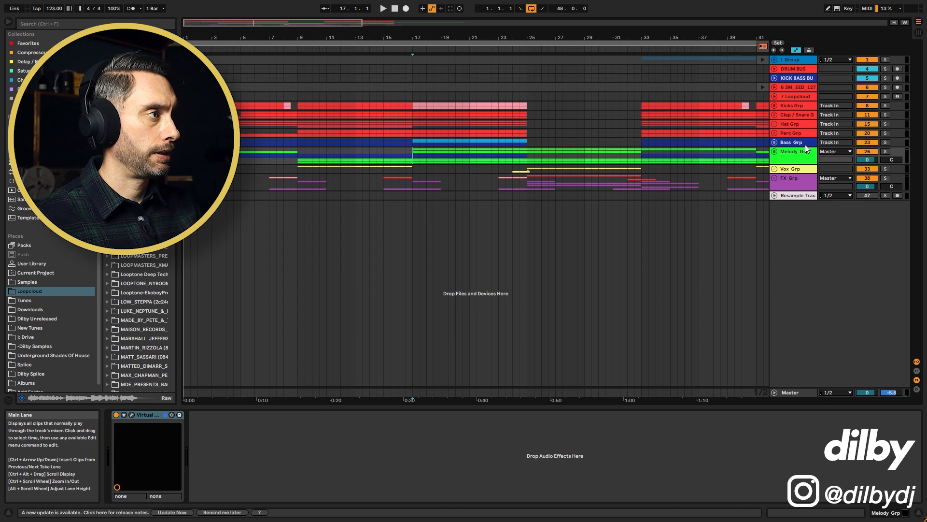
{"action": "left_click", "coordinate": [775, 152]}
{"action": "left_click", "coordinate": [420, 212]}
{"action": "key", "text": "space"}
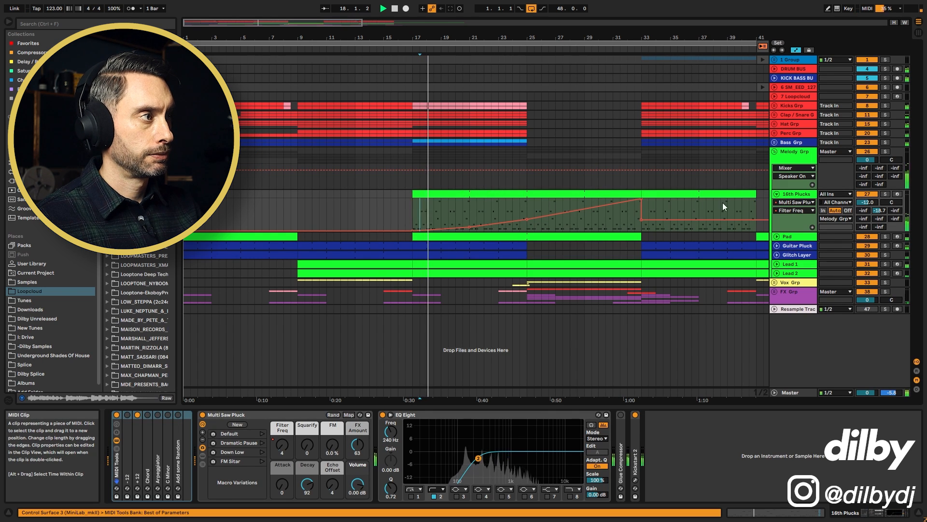
Step: Mark the kick section from bar 17, unfold the Bass Grp and examine the Bass track's matching clip and device chain
{"action": "left_click_drag", "start_coordinate": [529, 38], "coordinate": [413, 22]}
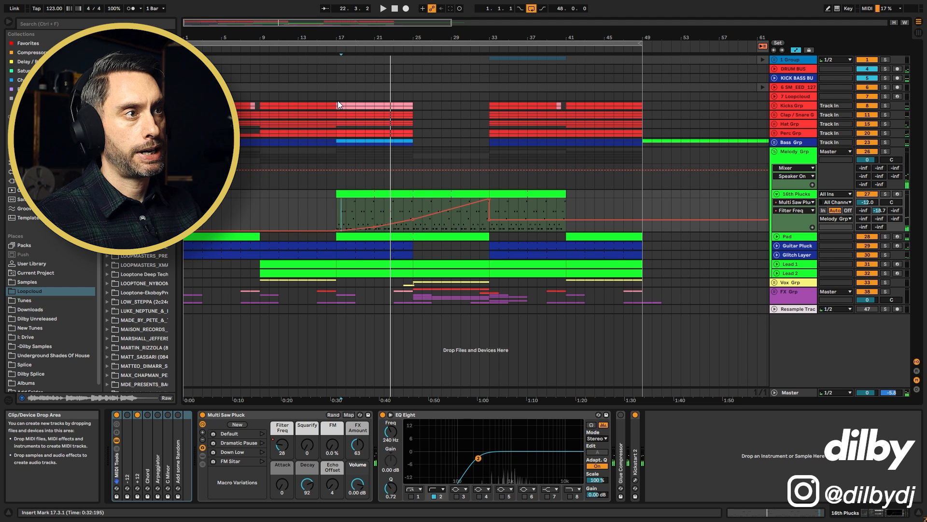
{"action": "left_click_drag", "start_coordinate": [338, 103], "coordinate": [421, 109]}
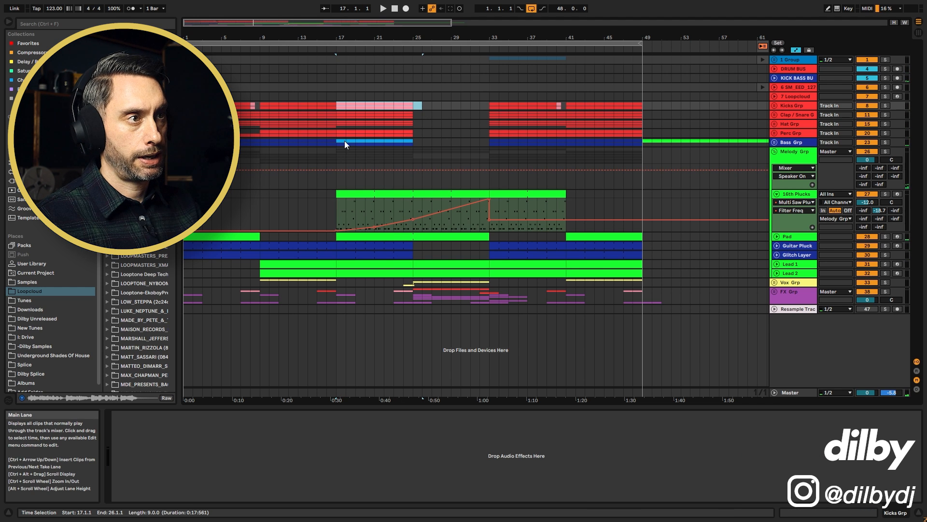
{"action": "left_click", "coordinate": [775, 142]}
{"action": "left_click_drag", "start_coordinate": [336, 193], "coordinate": [393, 191]}
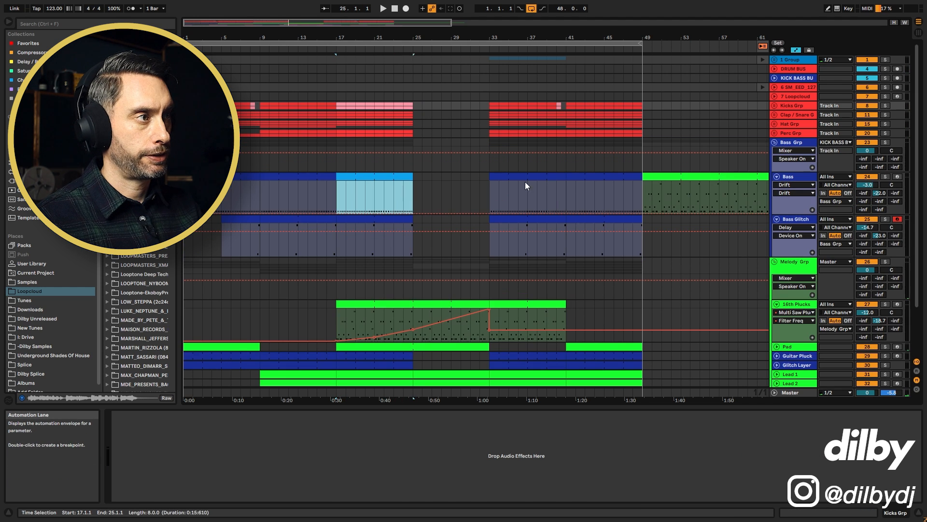
{"action": "left_click", "coordinate": [794, 206]}
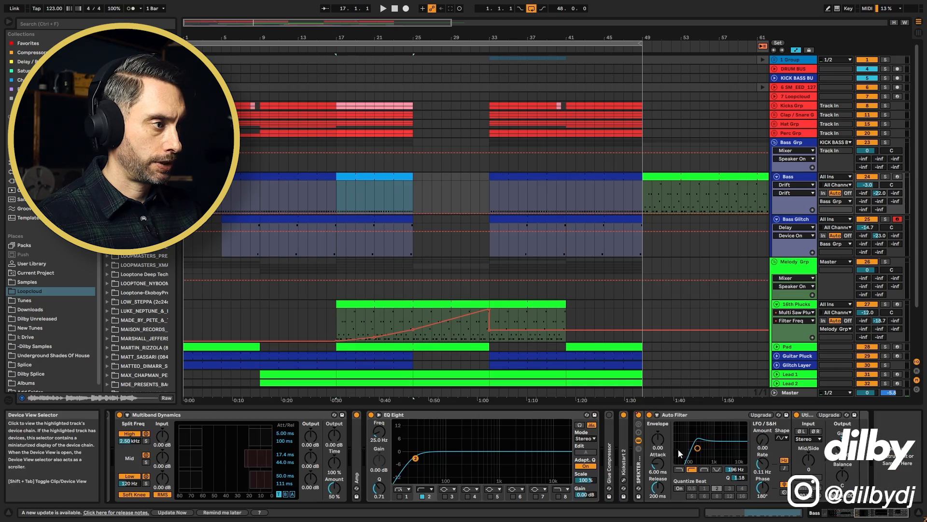
Step: Unfold the Kicks Grp, play the mix from bar 16 into the break and unfold the Vox Grp
{"action": "left_click", "coordinate": [341, 102]}
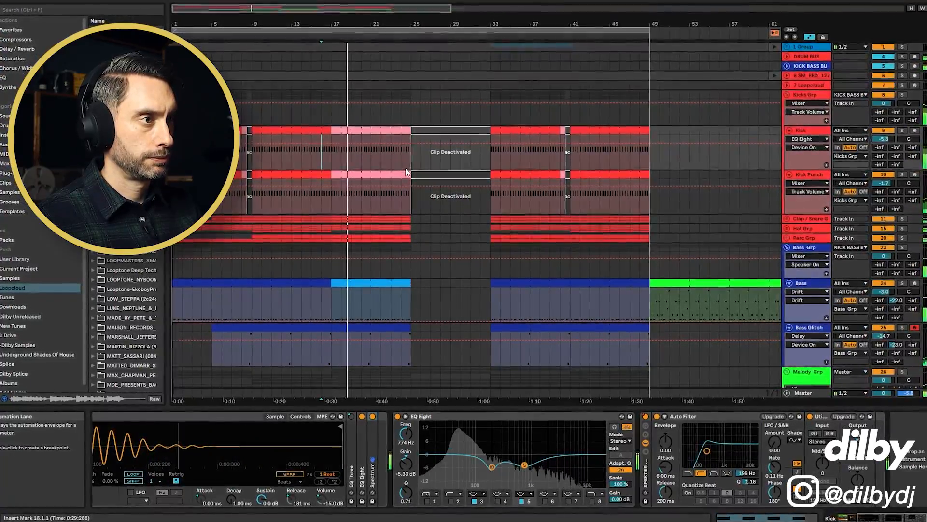
{"action": "scroll", "coordinate": [408, 178], "scroll_direction": "down", "scroll_amount": 5}
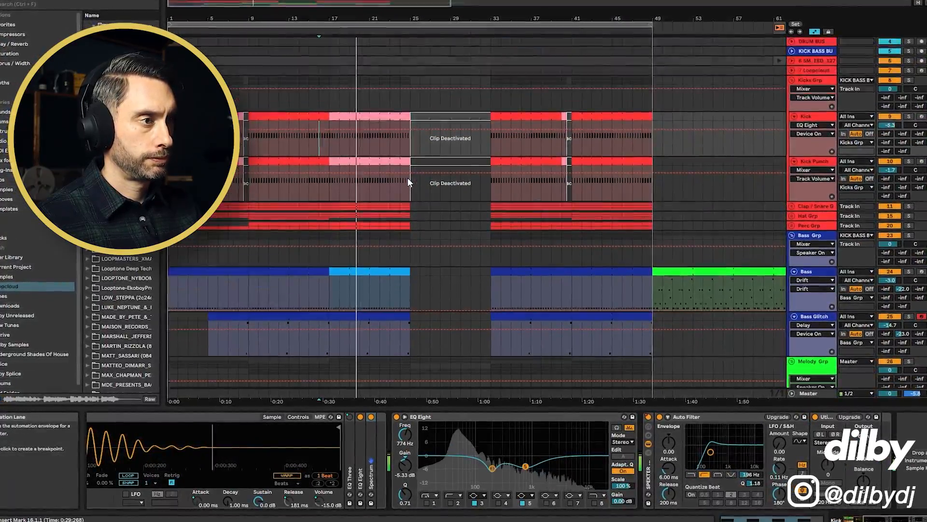
{"action": "scroll", "coordinate": [401, 215], "scroll_direction": "down", "scroll_amount": 1}
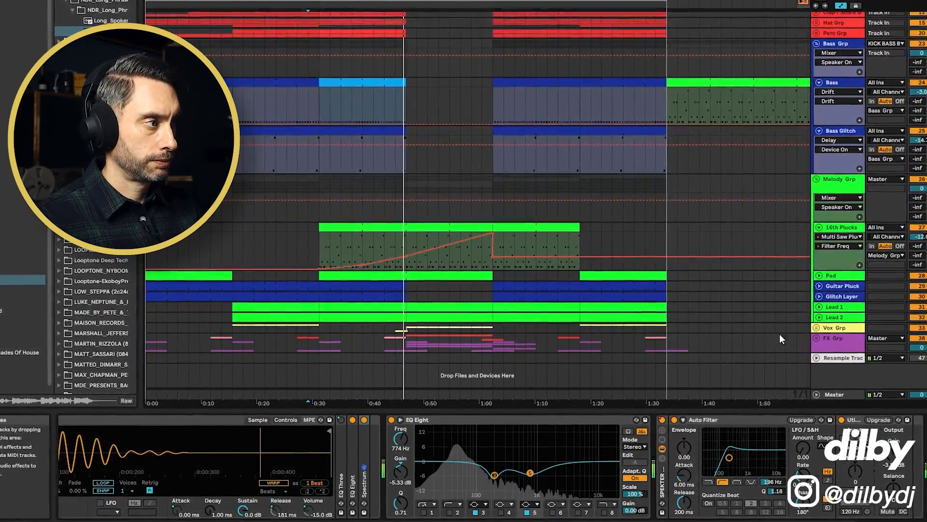
{"action": "left_click", "coordinate": [816, 327]}
{"action": "scroll", "coordinate": [584, 260], "scroll_direction": "down", "scroll_amount": 3}
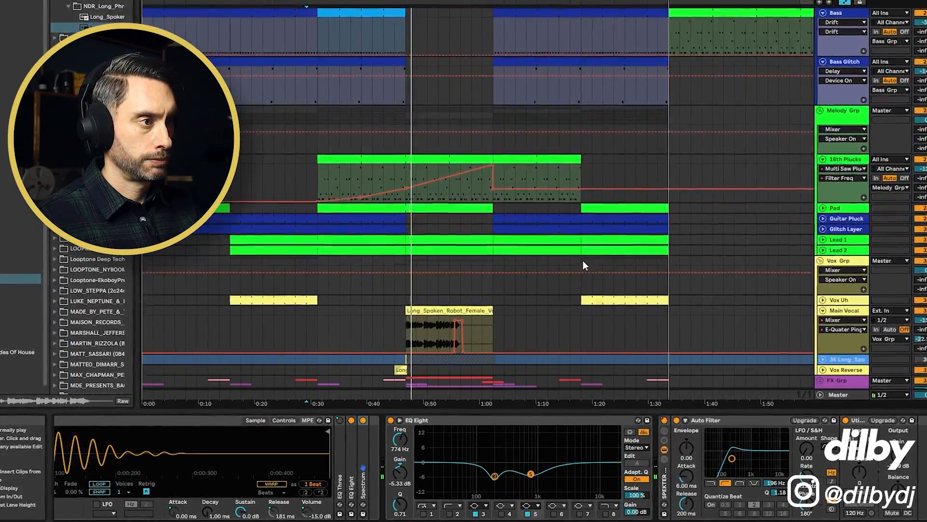
Step: Unfold the FX Grp and examine its snare roll, fills, crash, riser and reverse clips around the break
{"action": "scroll", "coordinate": [584, 265], "scroll_direction": "down", "scroll_amount": 3}
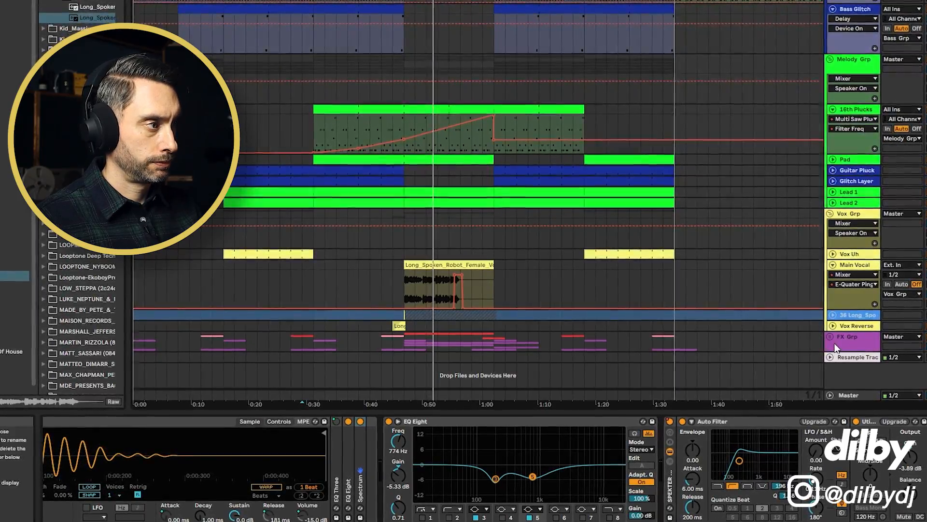
{"action": "left_click", "coordinate": [830, 337]}
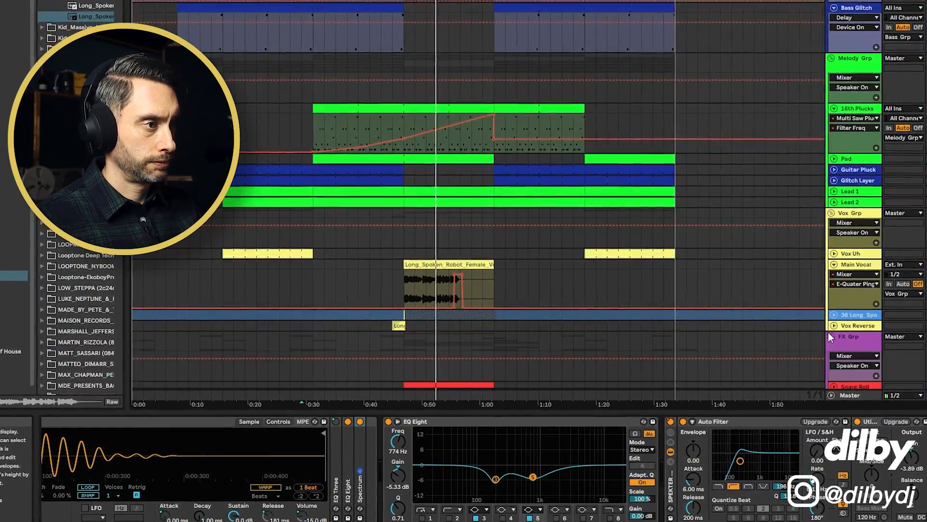
{"action": "scroll", "coordinate": [503, 256], "scroll_direction": "down", "scroll_amount": 5}
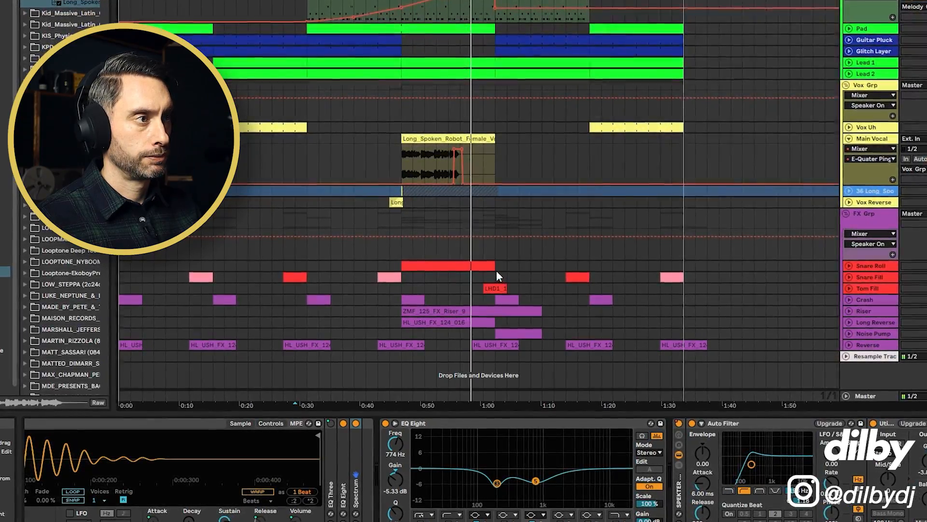
Step: Follow the playback out of the break and examine the vocal, melody, bass and kick layers of the section after it
{"action": "scroll", "coordinate": [497, 268], "scroll_direction": "up", "scroll_amount": 5}
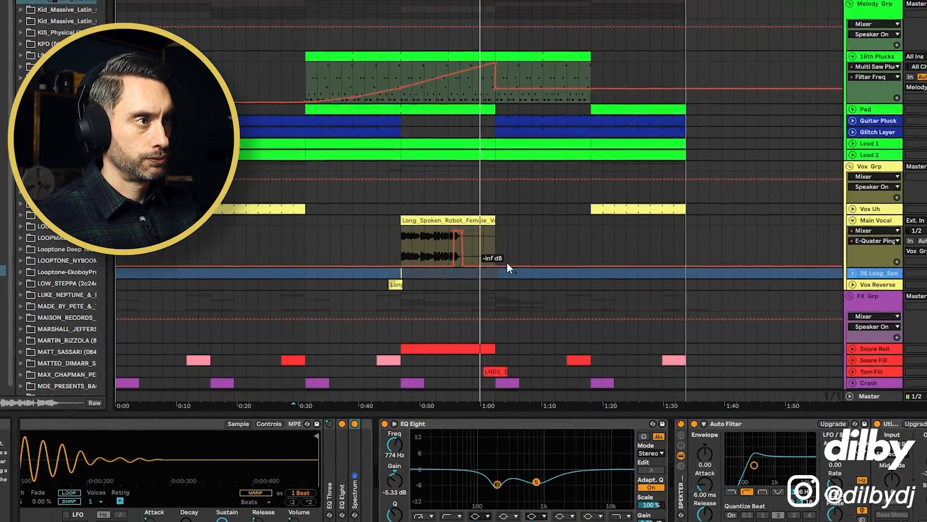
{"action": "scroll", "coordinate": [507, 268], "scroll_direction": "up", "scroll_amount": 7}
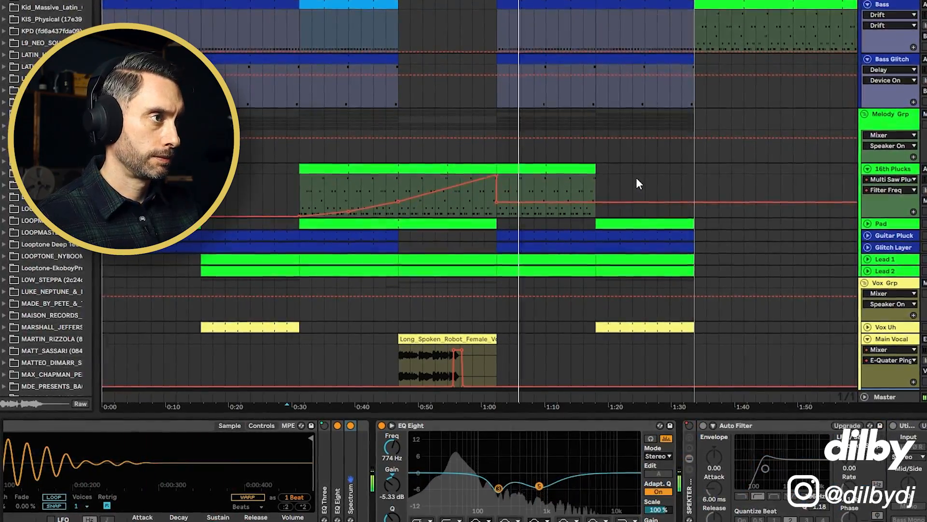
{"action": "scroll", "coordinate": [636, 178], "scroll_direction": "up", "scroll_amount": 7}
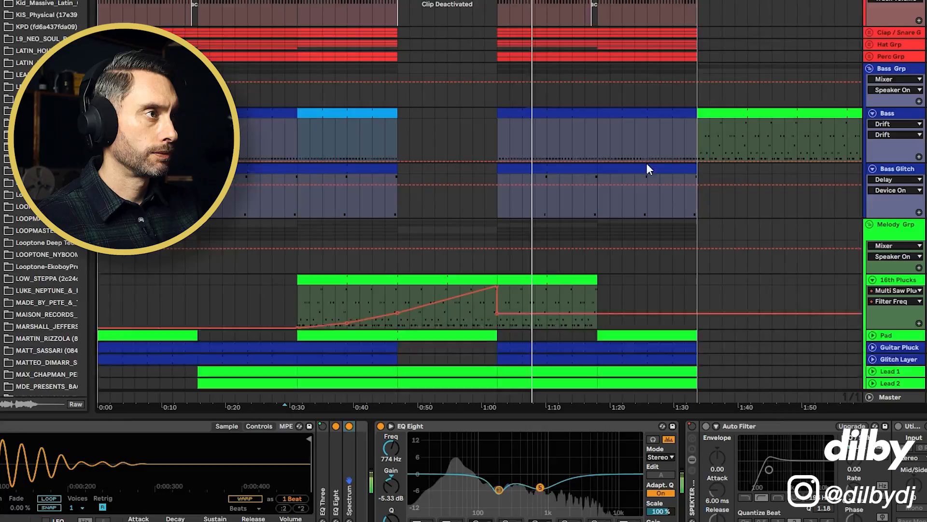
{"action": "scroll", "coordinate": [647, 164], "scroll_direction": "up", "scroll_amount": 8}
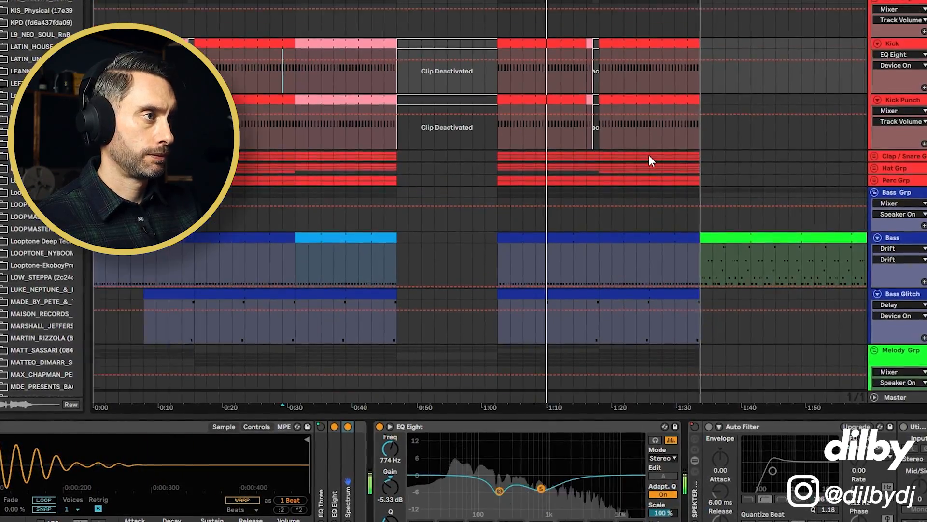
{"action": "scroll", "coordinate": [649, 156], "scroll_direction": "up", "scroll_amount": 1}
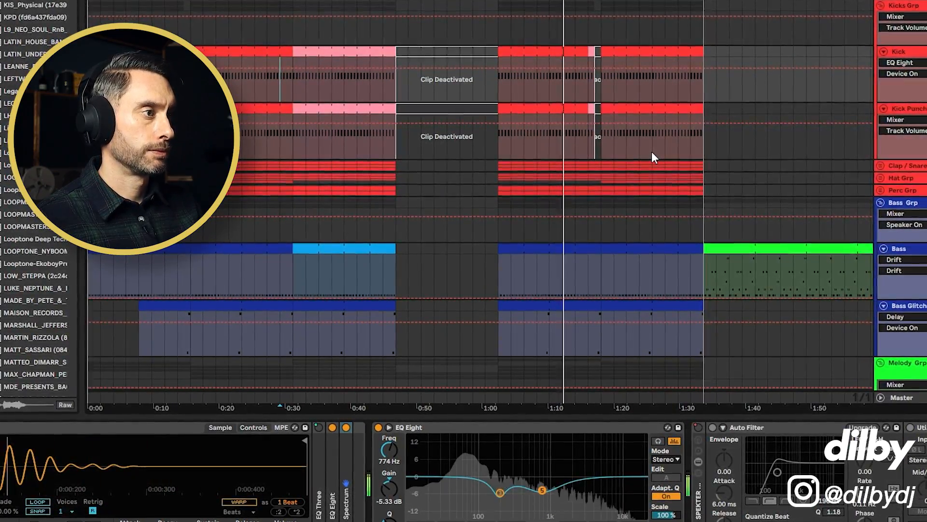
{"action": "scroll", "coordinate": [644, 157], "scroll_direction": "down", "scroll_amount": 9}
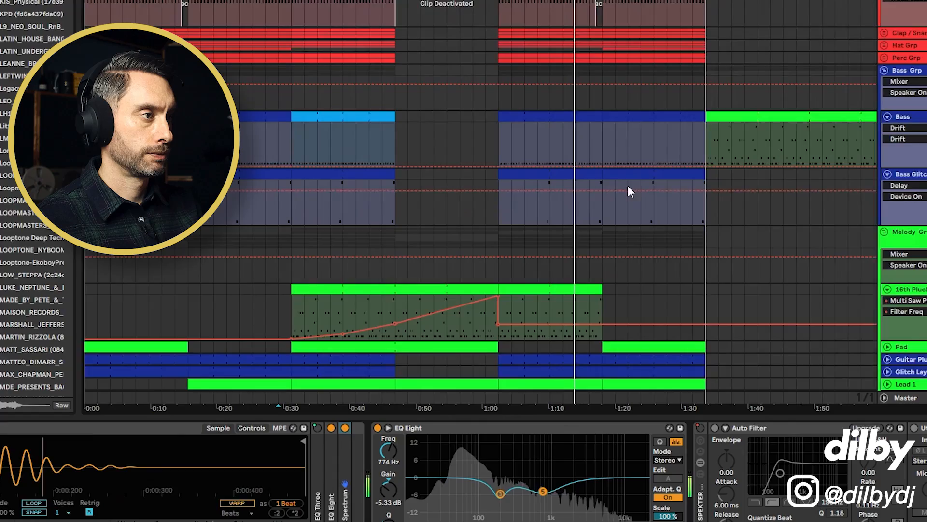
{"action": "scroll", "coordinate": [628, 191], "scroll_direction": "down", "scroll_amount": 1}
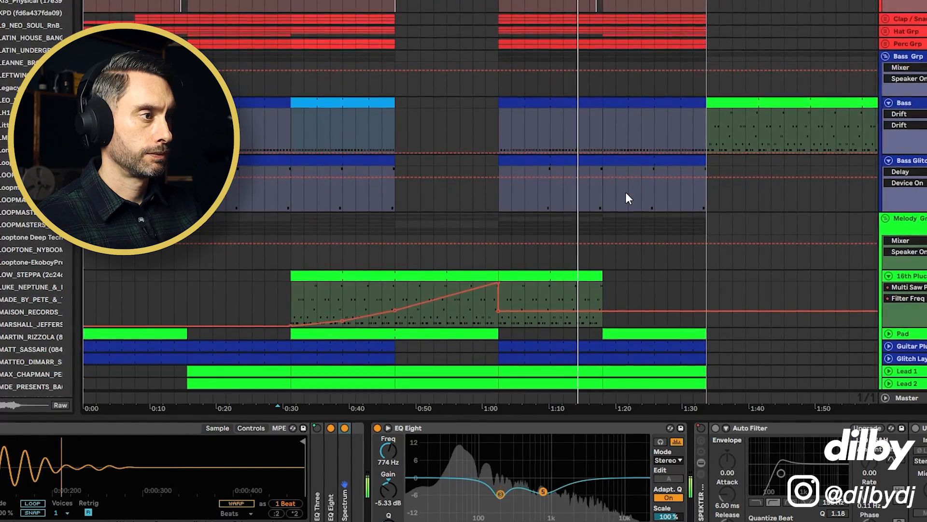